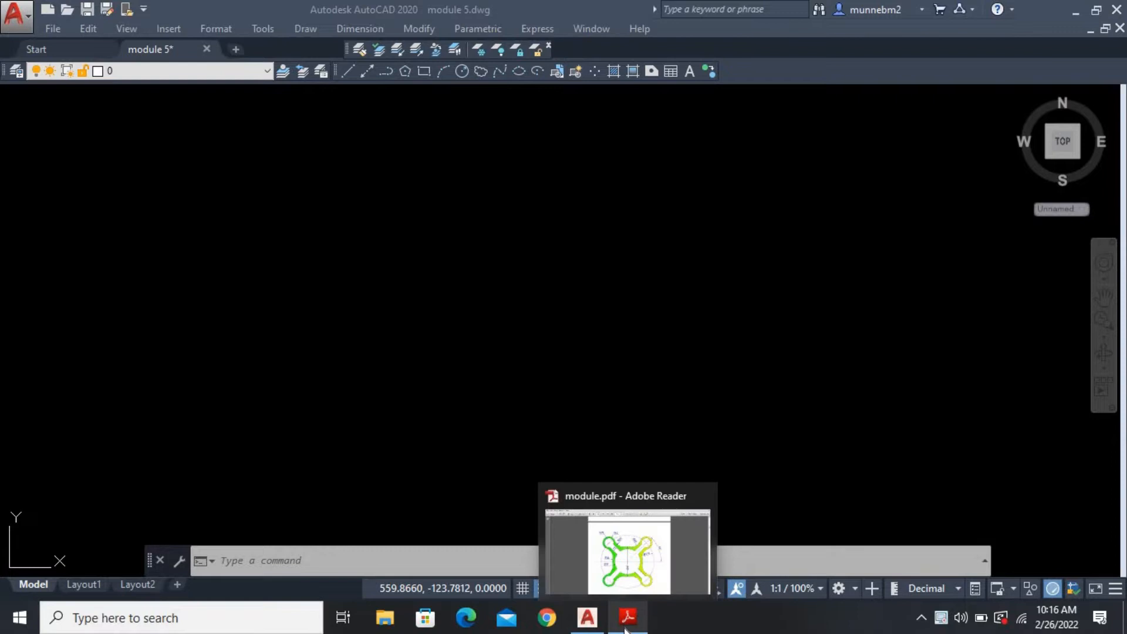
# Bring up the reference drawing module.pdf in Adobe Reader, restore it to a smaller window and set its zoom to 50%
pyautogui.click(625, 628)
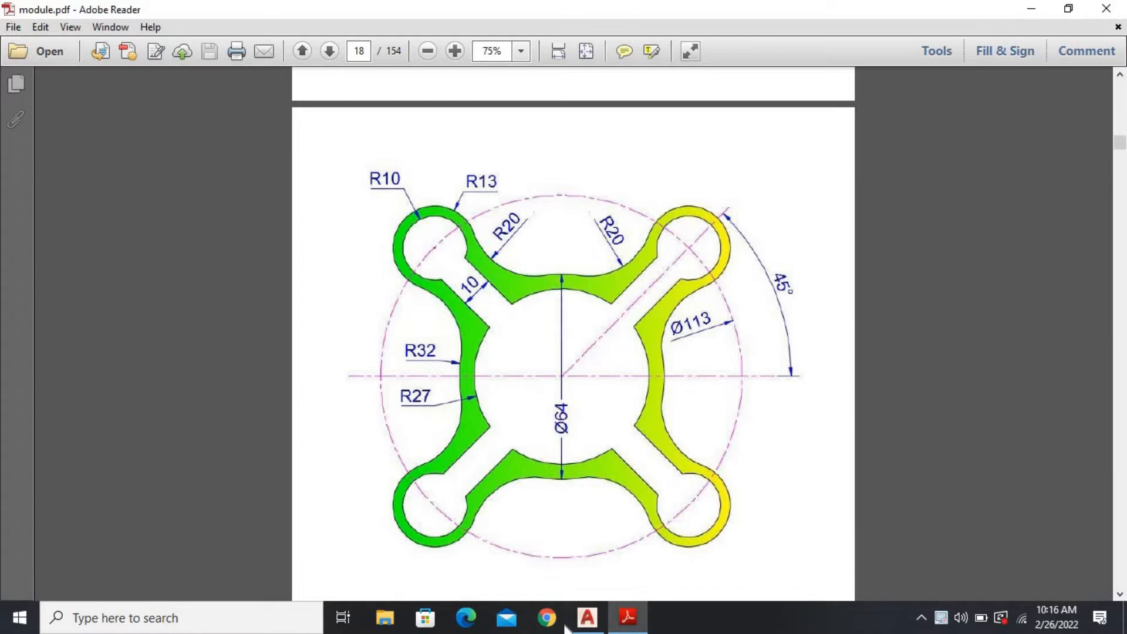
pyautogui.moveTo(634, 623)
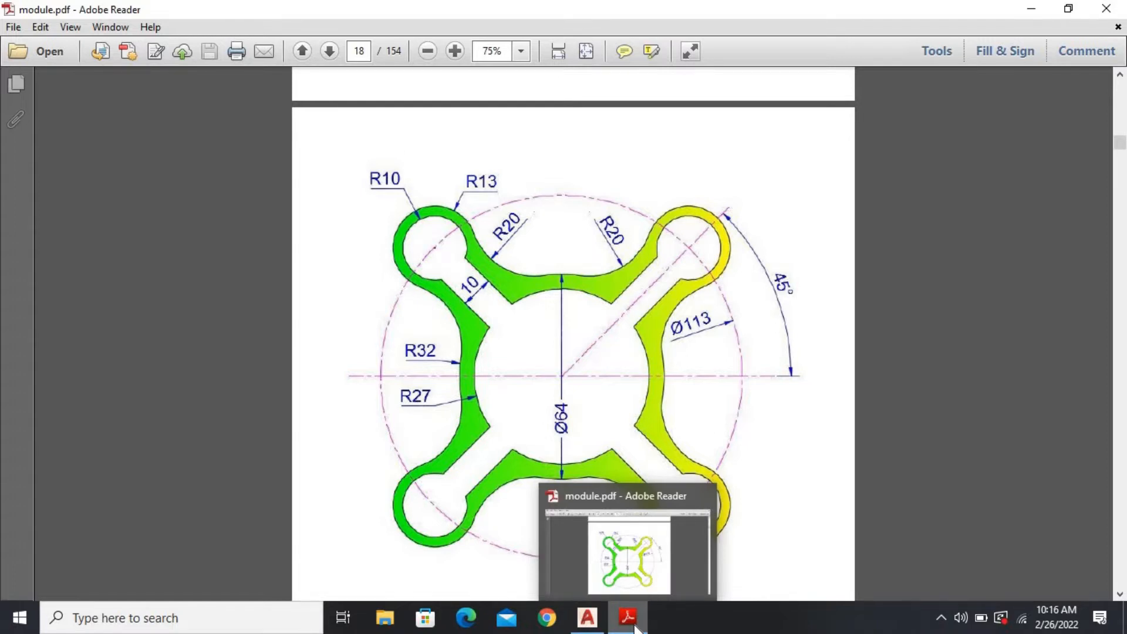
pyautogui.click(633, 623)
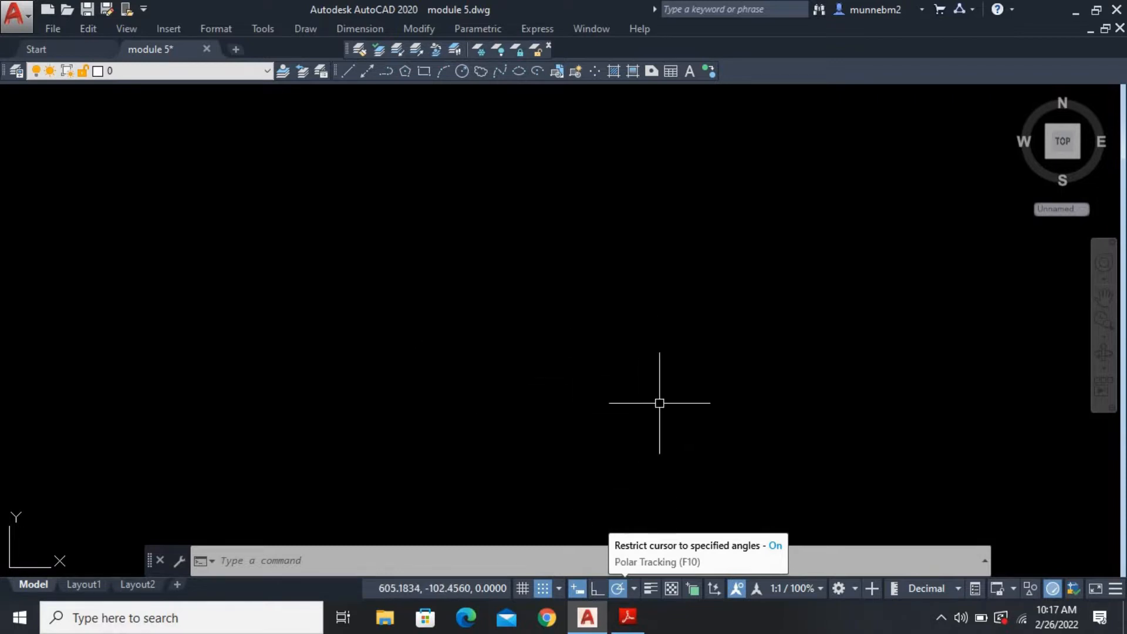
pyautogui.click(627, 618)
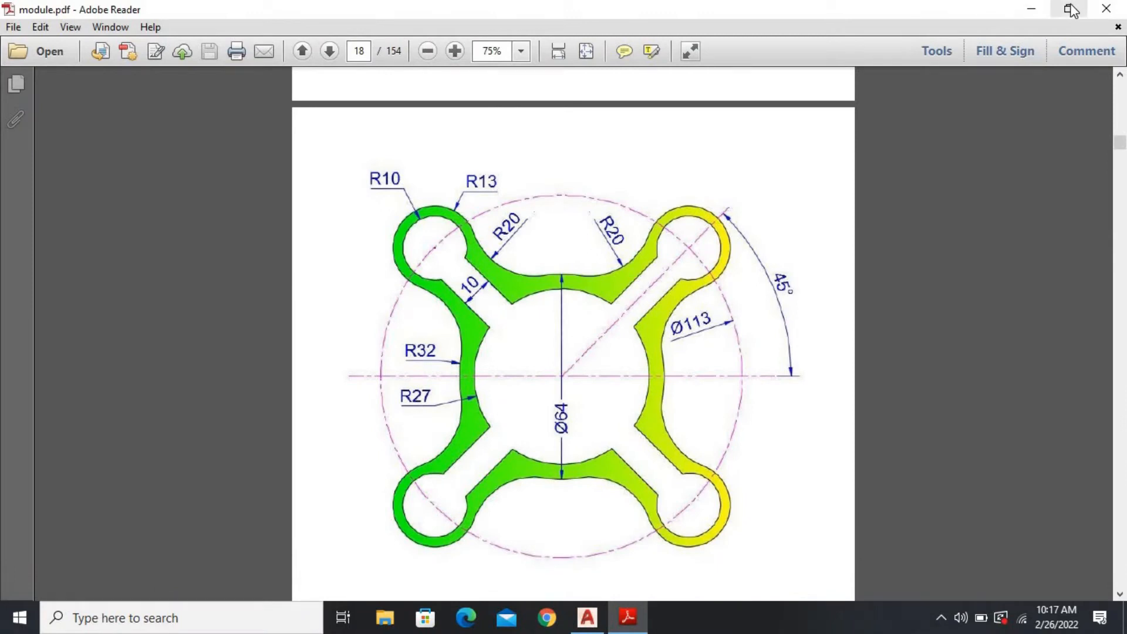
pyautogui.click(1071, 9)
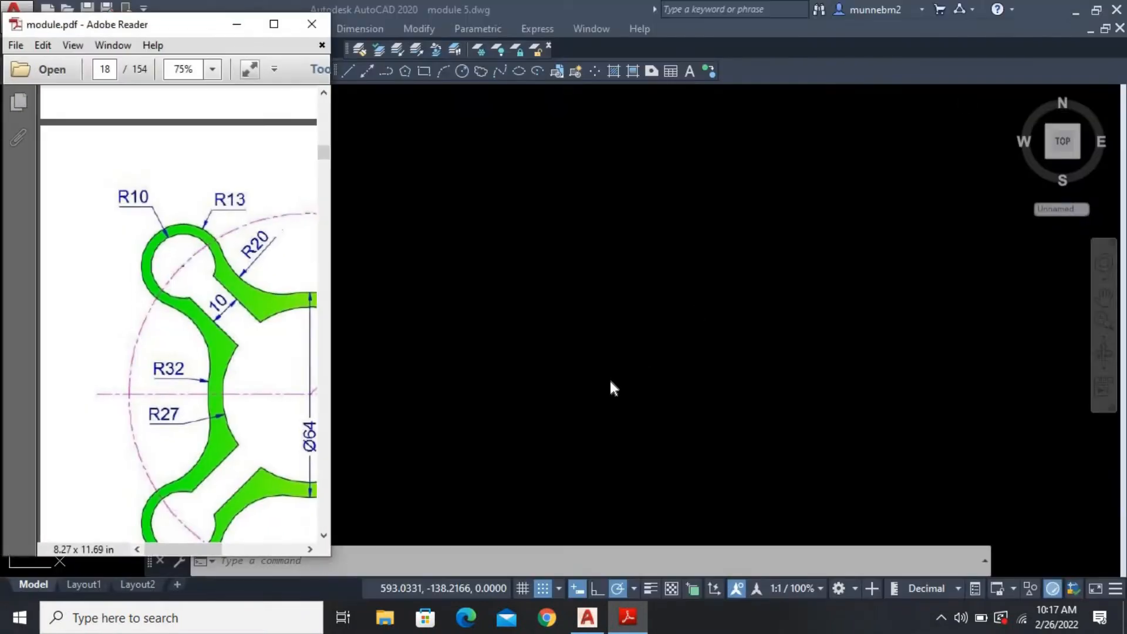
pyautogui.click(212, 69)
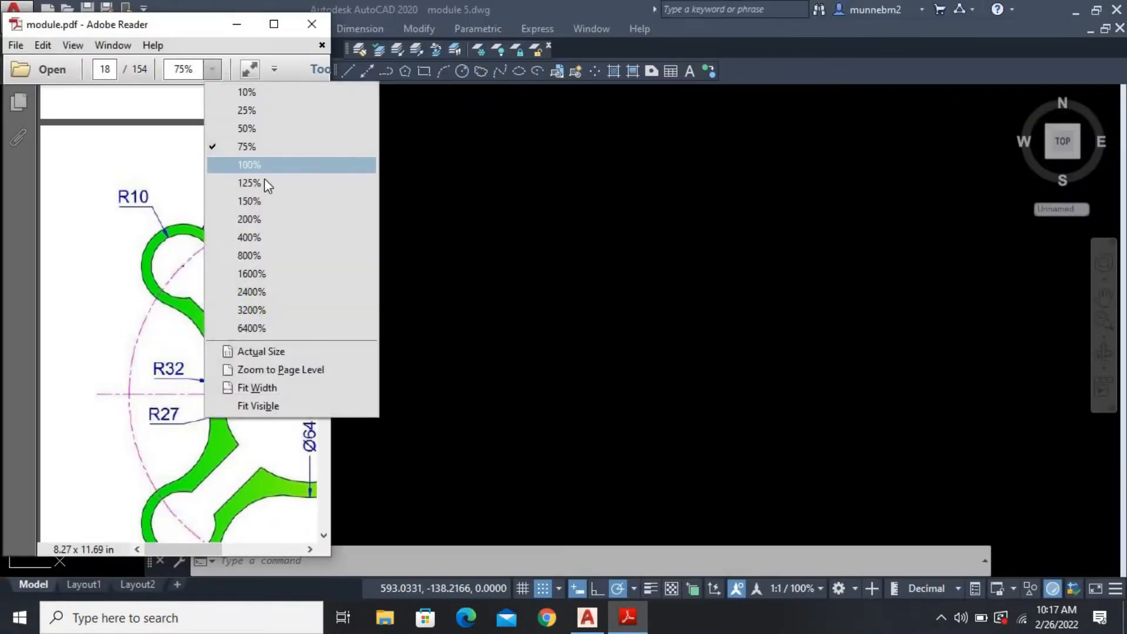
pyautogui.click(253, 130)
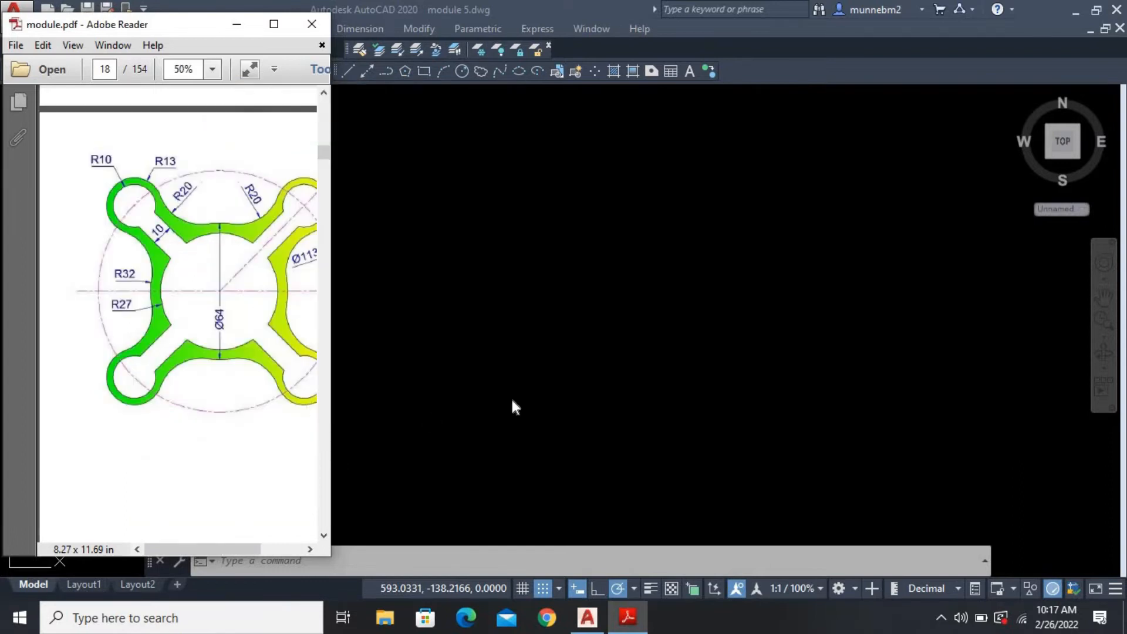
# Restore the AutoCAD window to a smaller size beside the PDF and bring the full reference part into the PDF view
pyautogui.click(1095, 13)
pyautogui.click(1095, 13)
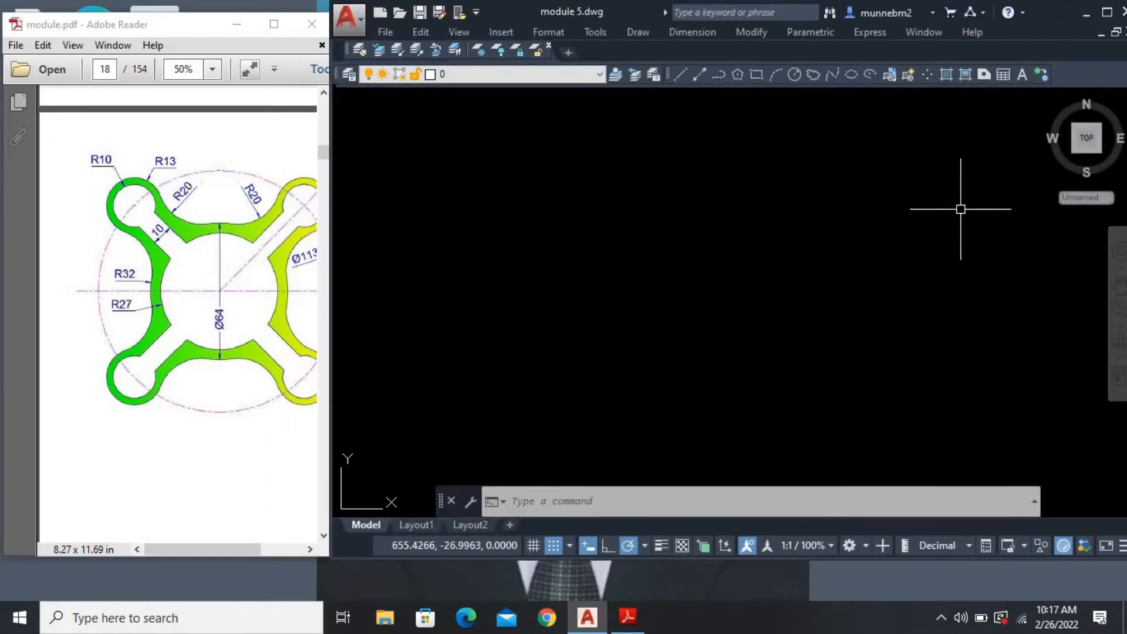
pyautogui.moveTo(240, 554); pyautogui.dragTo(258, 537)
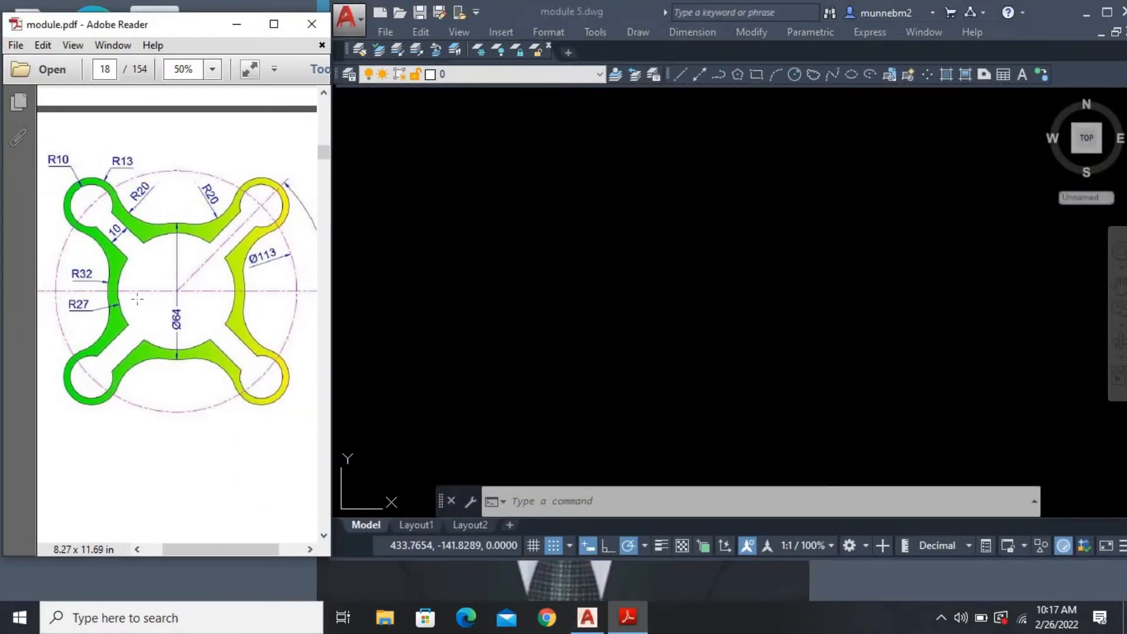
# Draw a circle with a diameter of 54 in the middle of the empty drawing area
pyautogui.click(793, 77)
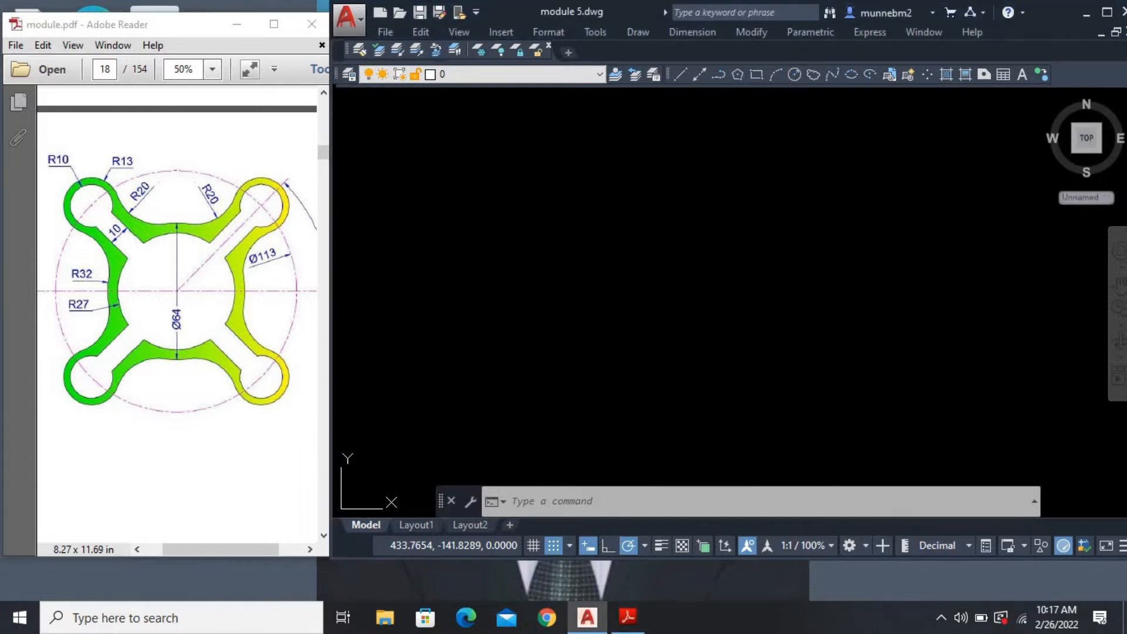
pyautogui.click(794, 74)
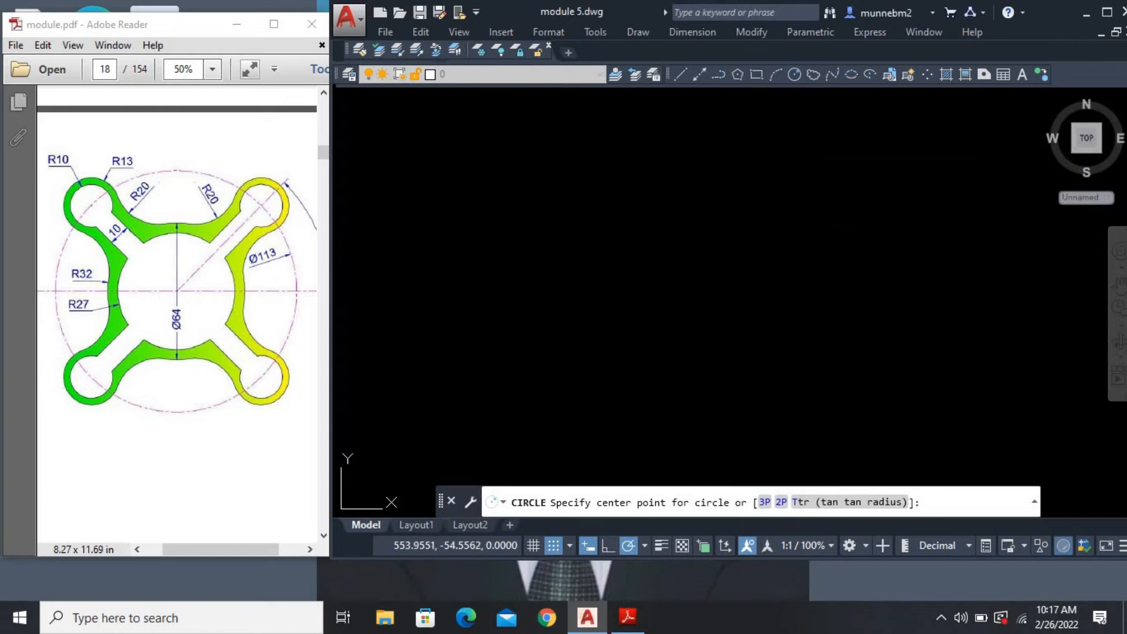
pyautogui.click(707, 278)
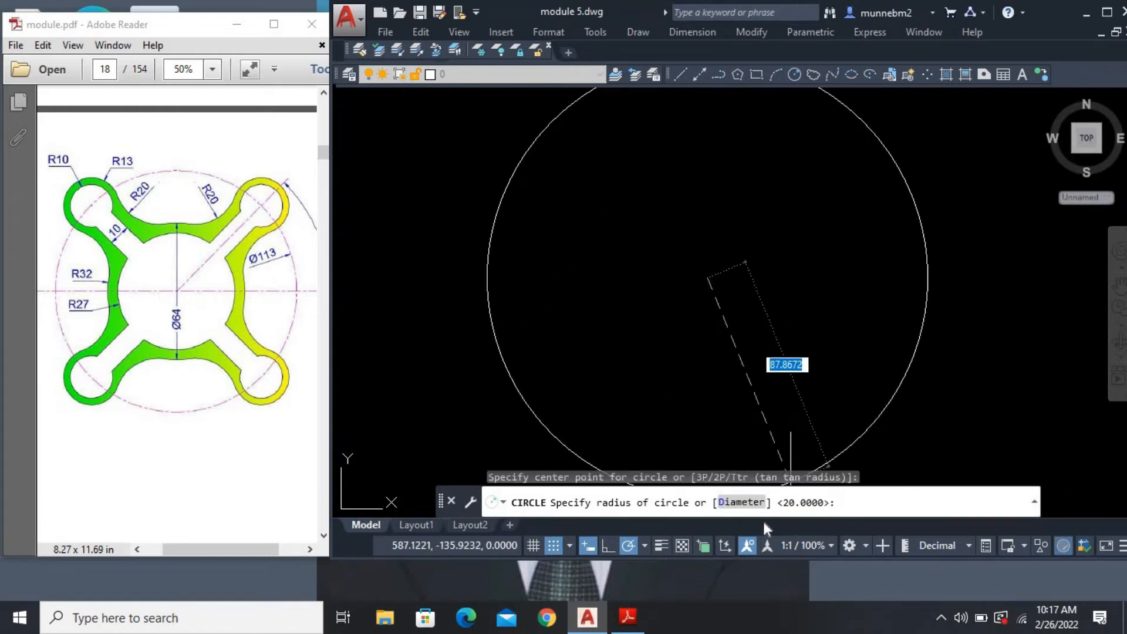
pyautogui.click(742, 502)
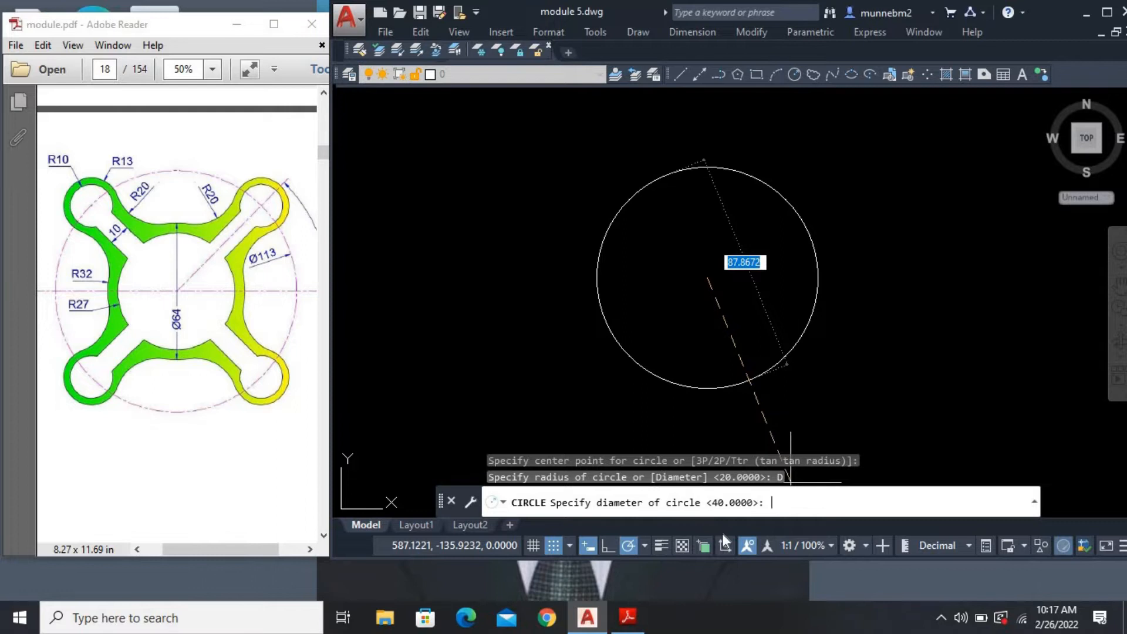
pyautogui.write('54')
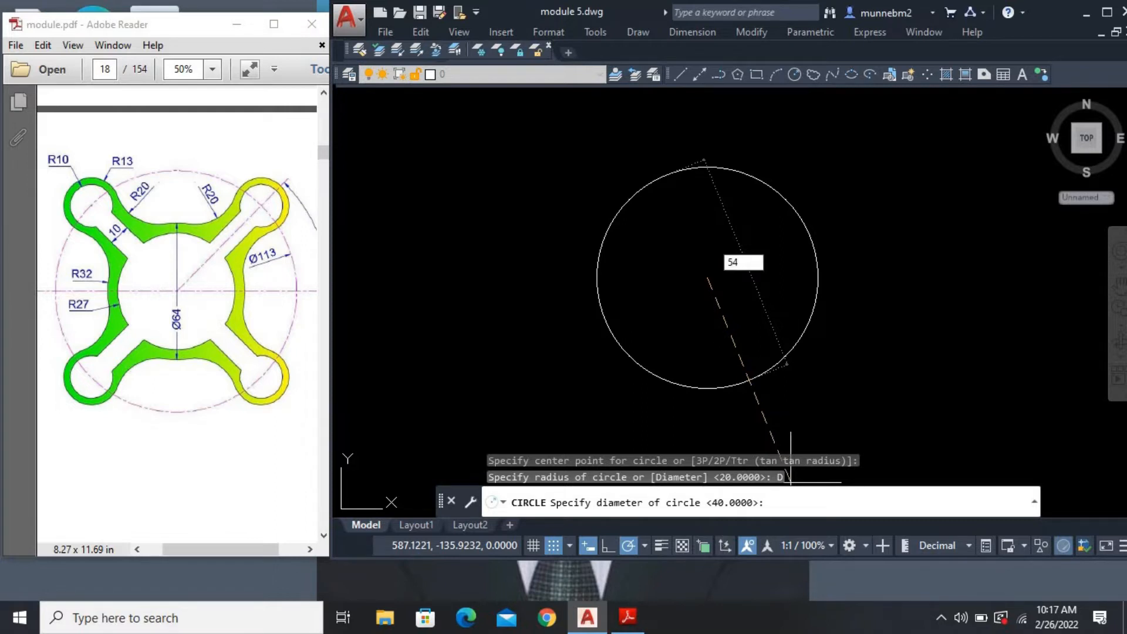
pyautogui.press('Return')
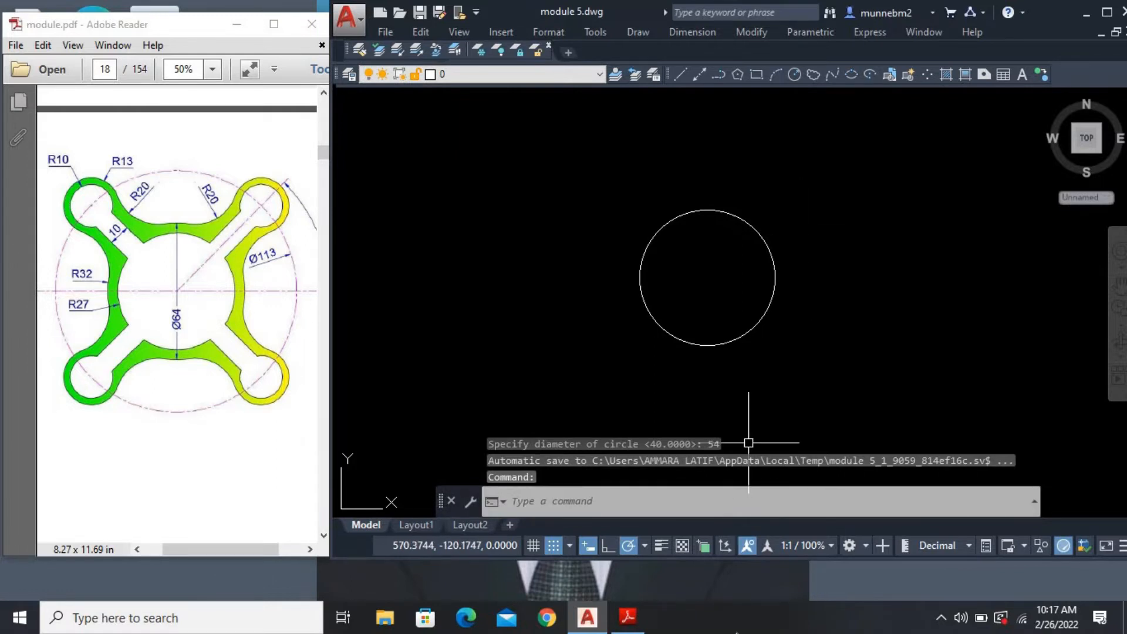
# Turn on the grid, ortho mode, lineweight display and transparency display while a new Circle command is running
pyautogui.press('Return')
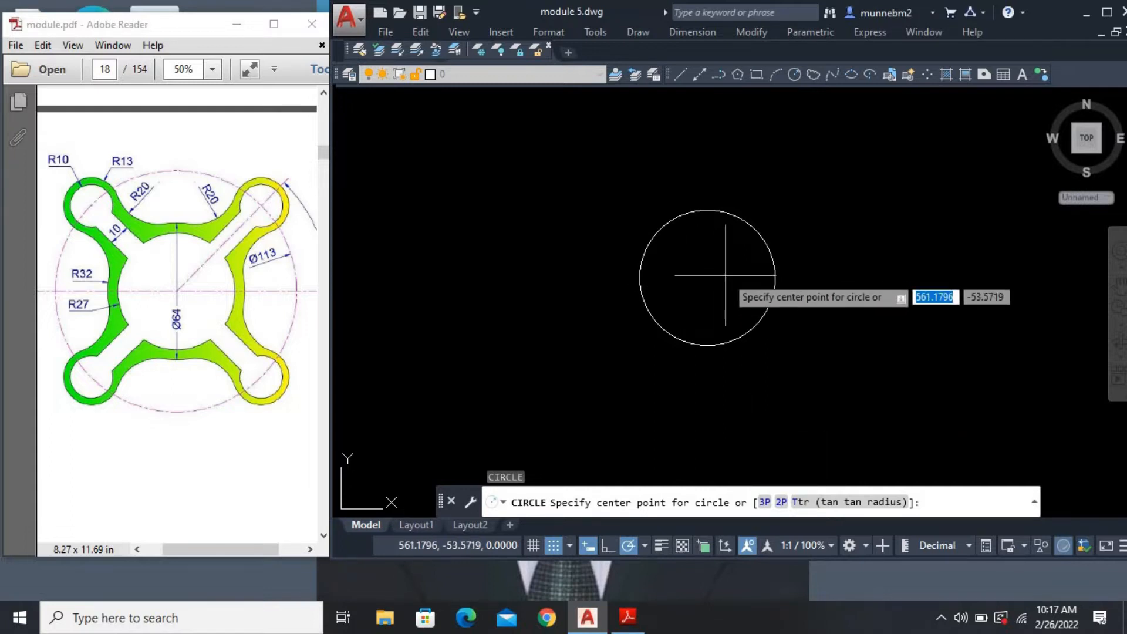
pyautogui.click(538, 547)
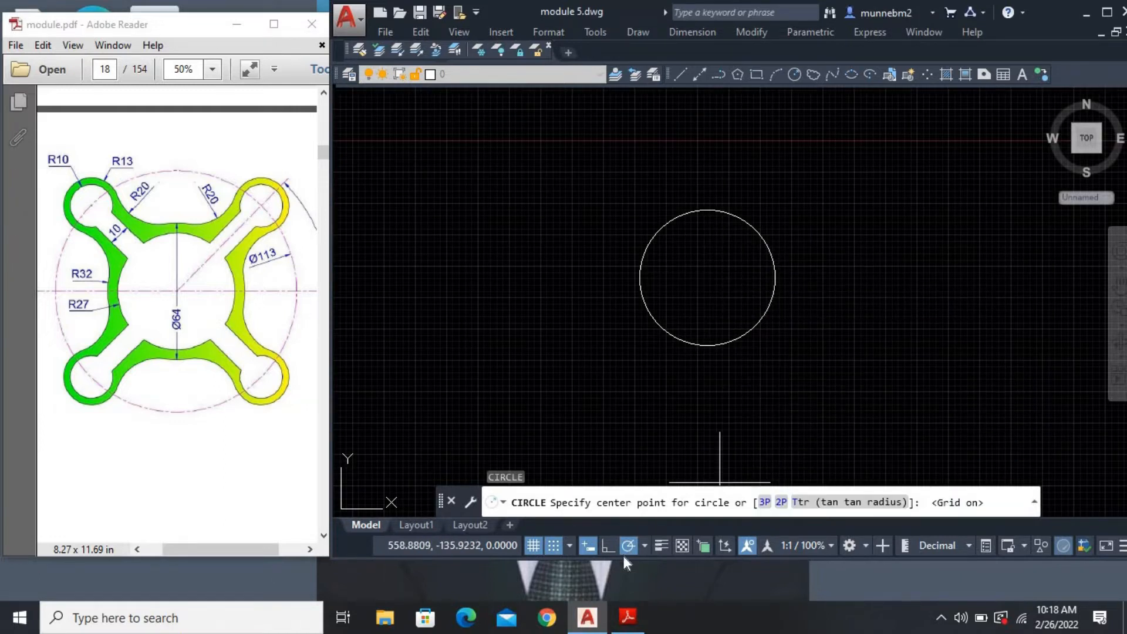
pyautogui.click(608, 547)
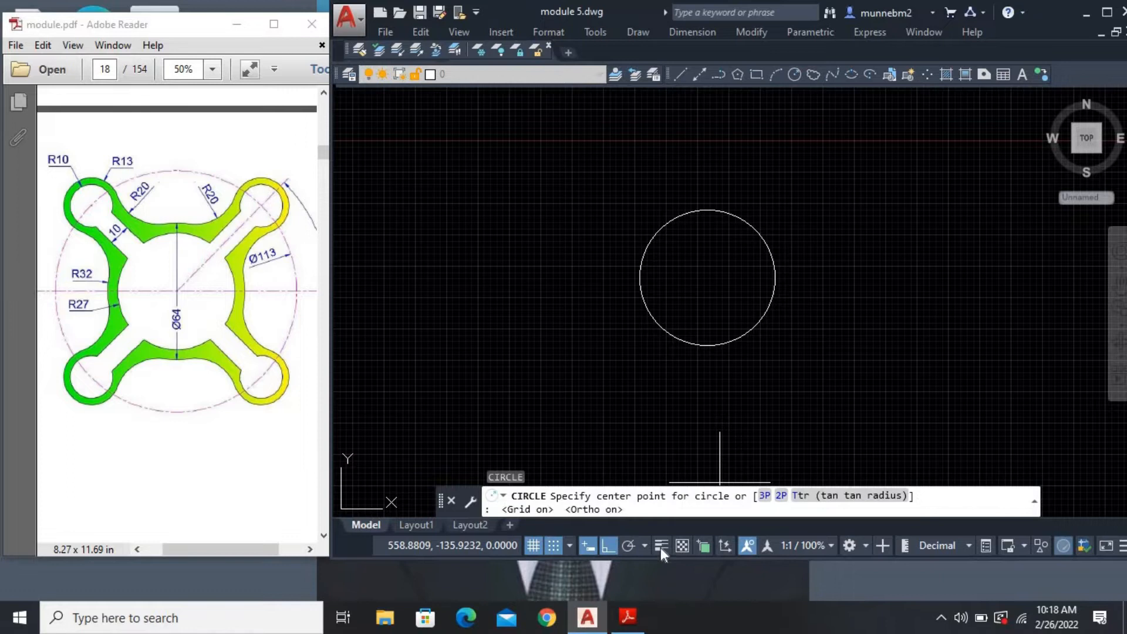
pyautogui.click(660, 547)
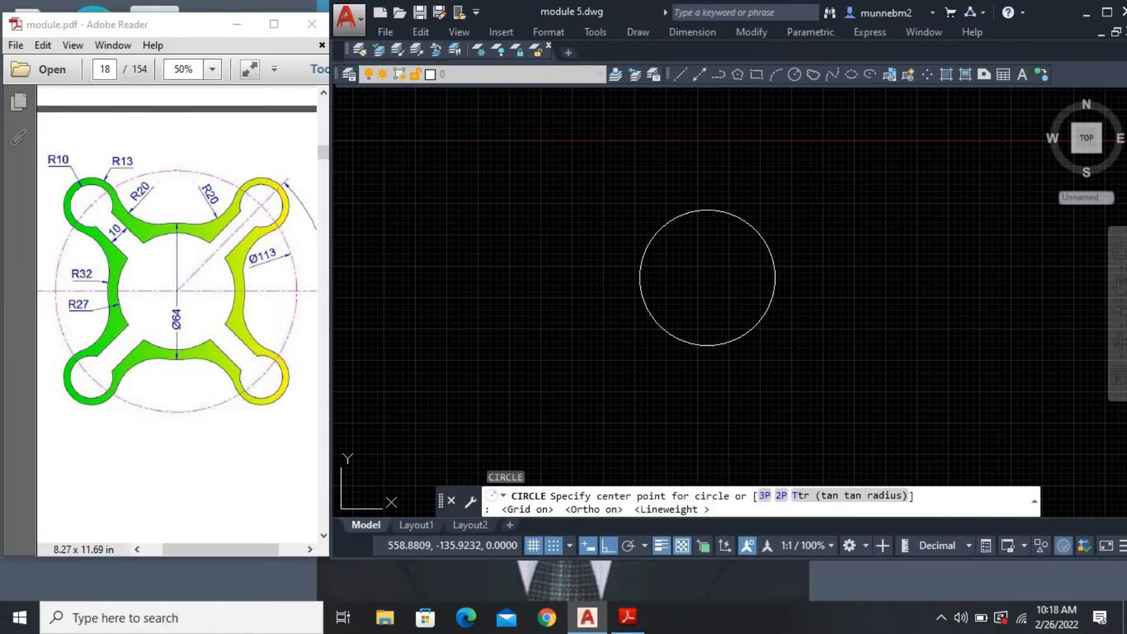
# Draw a circle with a diameter of 64 around the existing circle, picking its center point near the middle
pyautogui.click(710, 278)
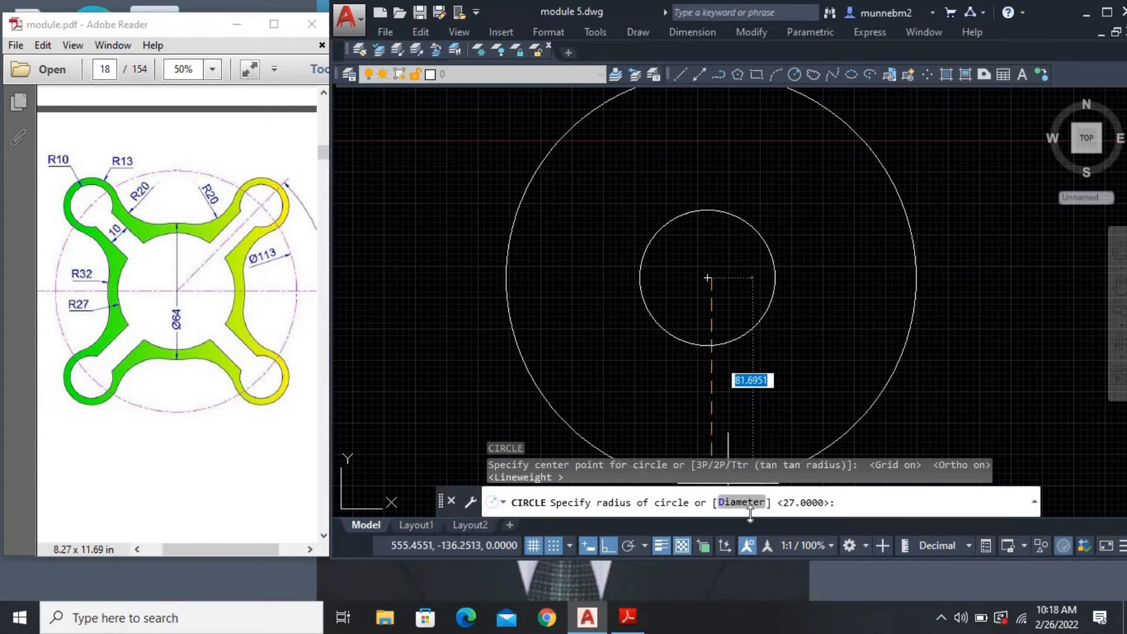
pyautogui.click(727, 502)
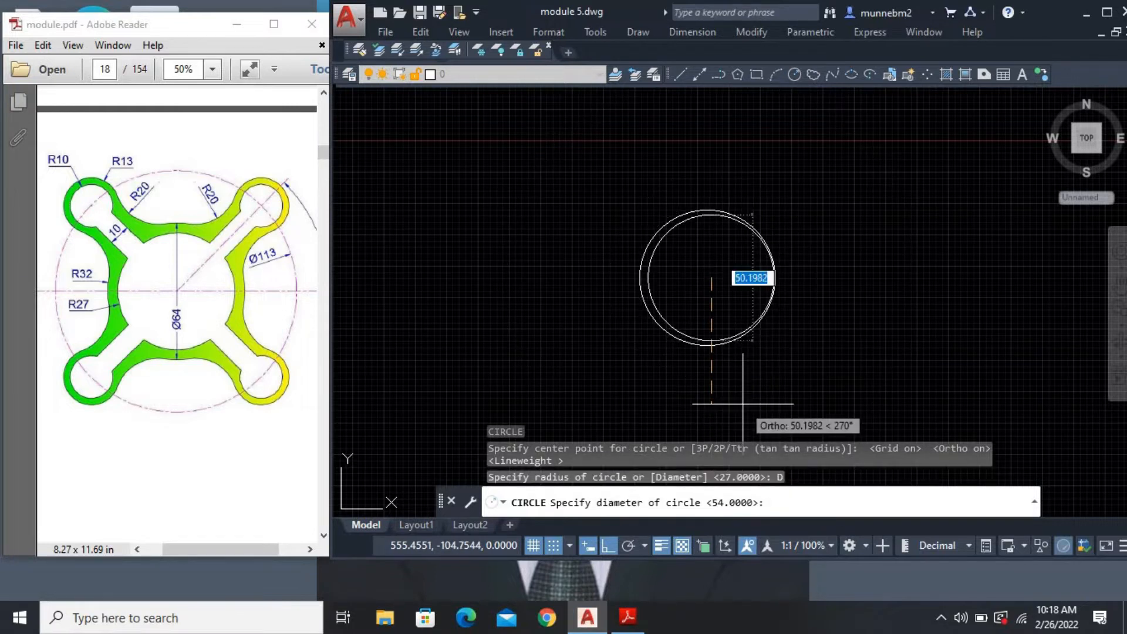
pyautogui.write('64')
pyautogui.press('Return')
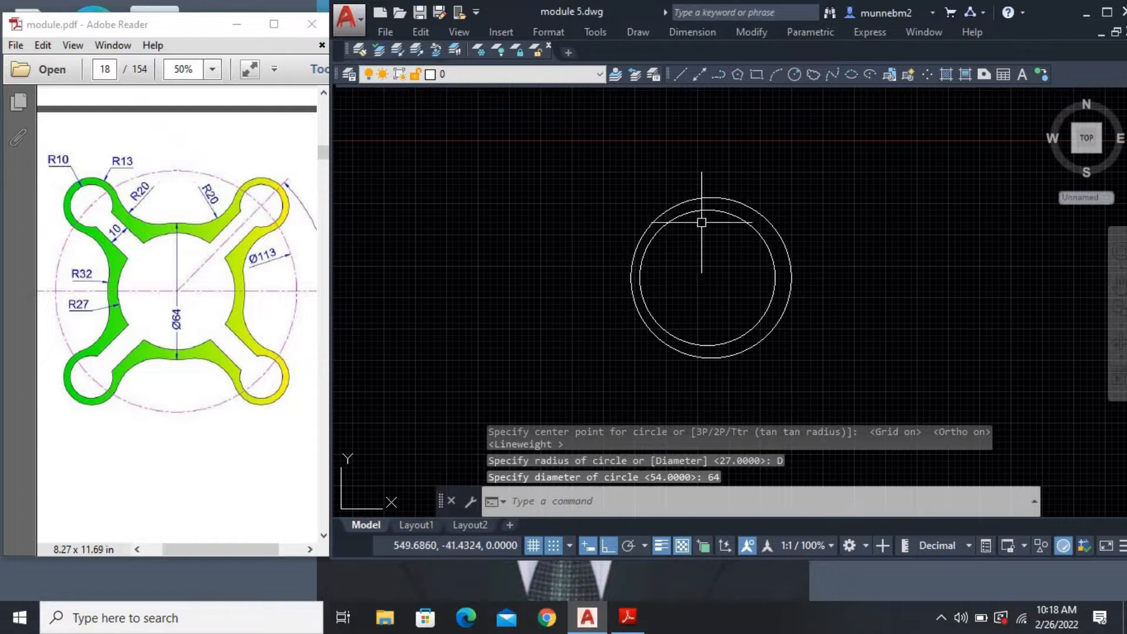
# Erase the off-center inner circle and replace it with a 54-diameter circle concentric with the outer circle
pyautogui.click(761, 233)
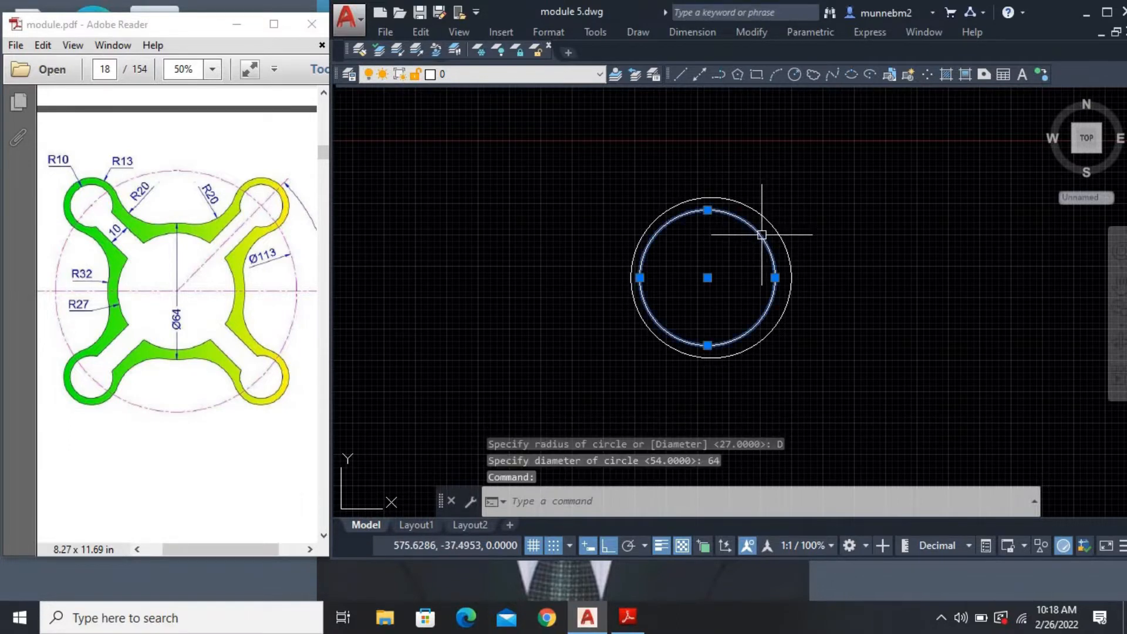
pyautogui.press('Delete')
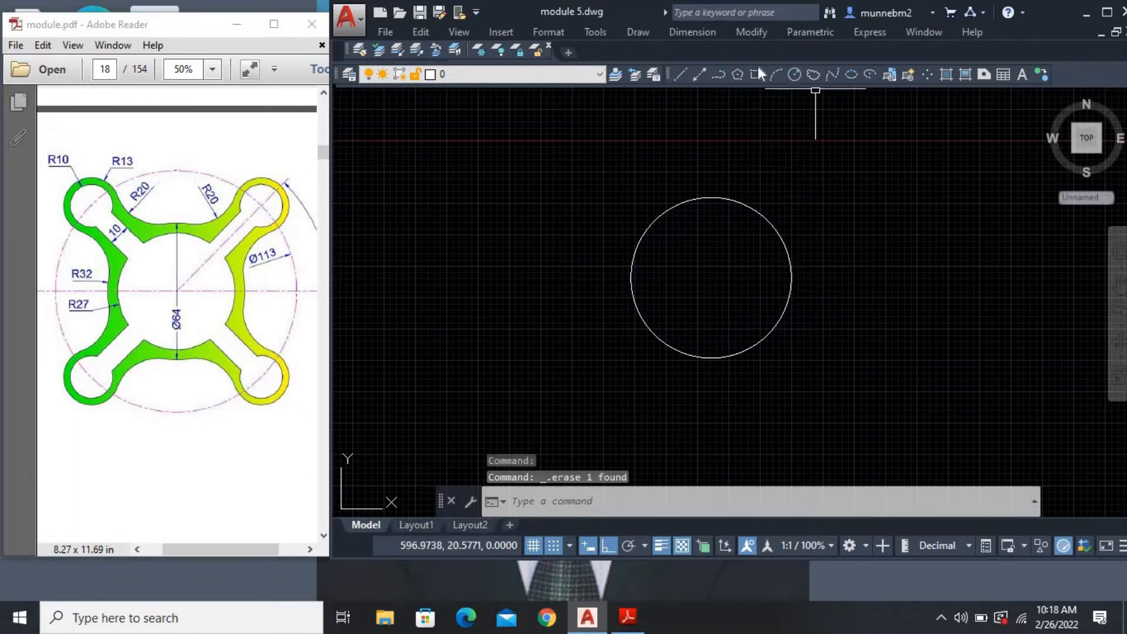
pyautogui.click(795, 75)
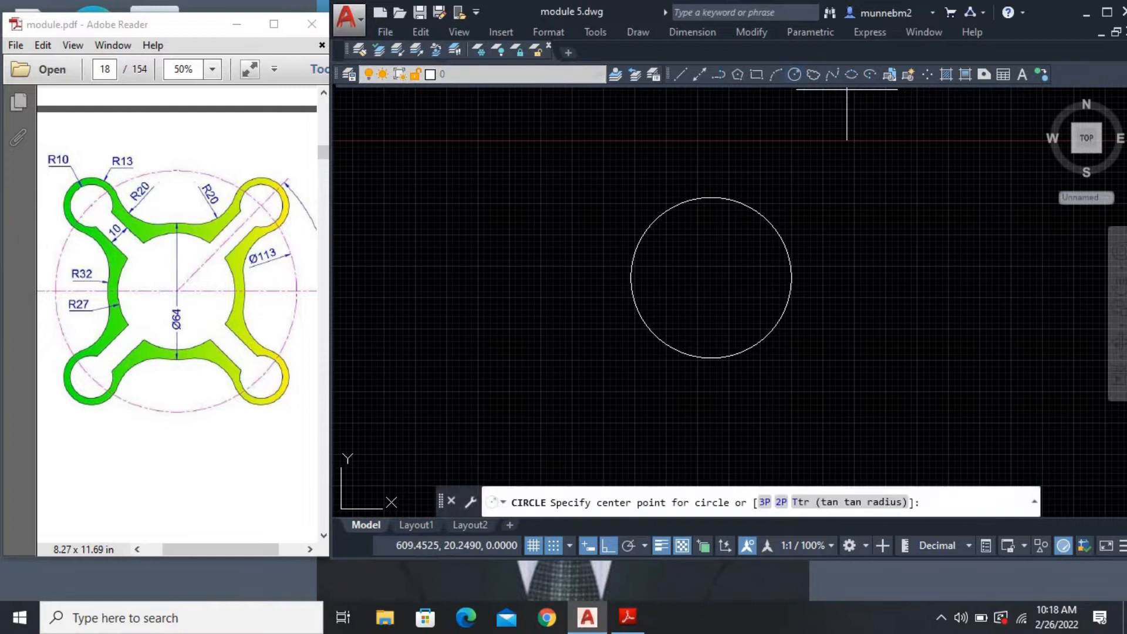
pyautogui.click(711, 277)
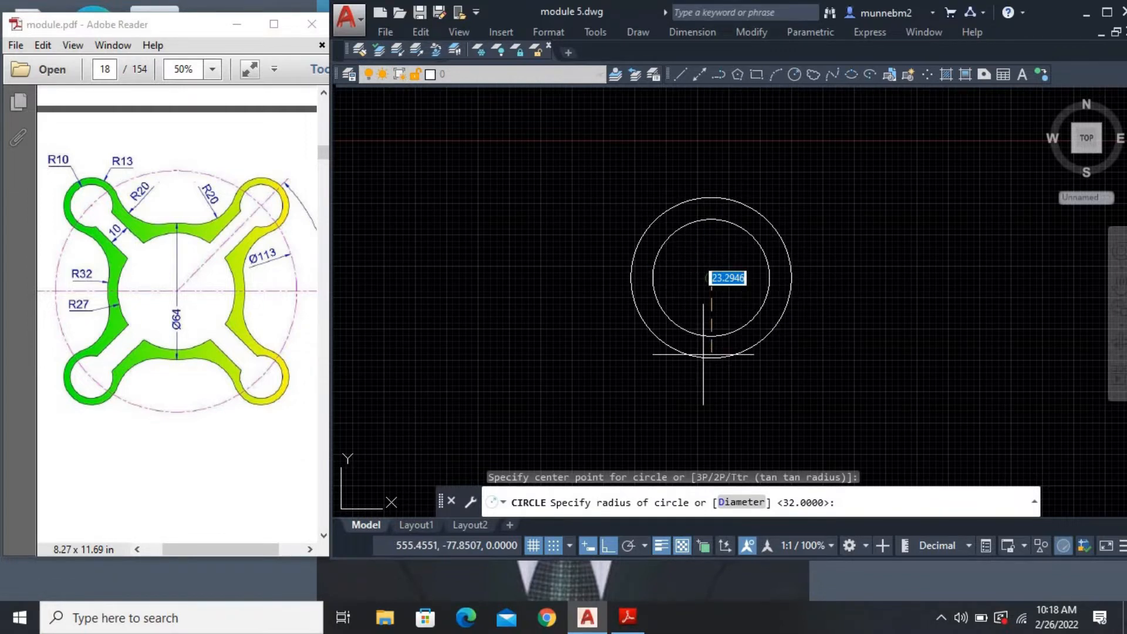
pyautogui.click(742, 502)
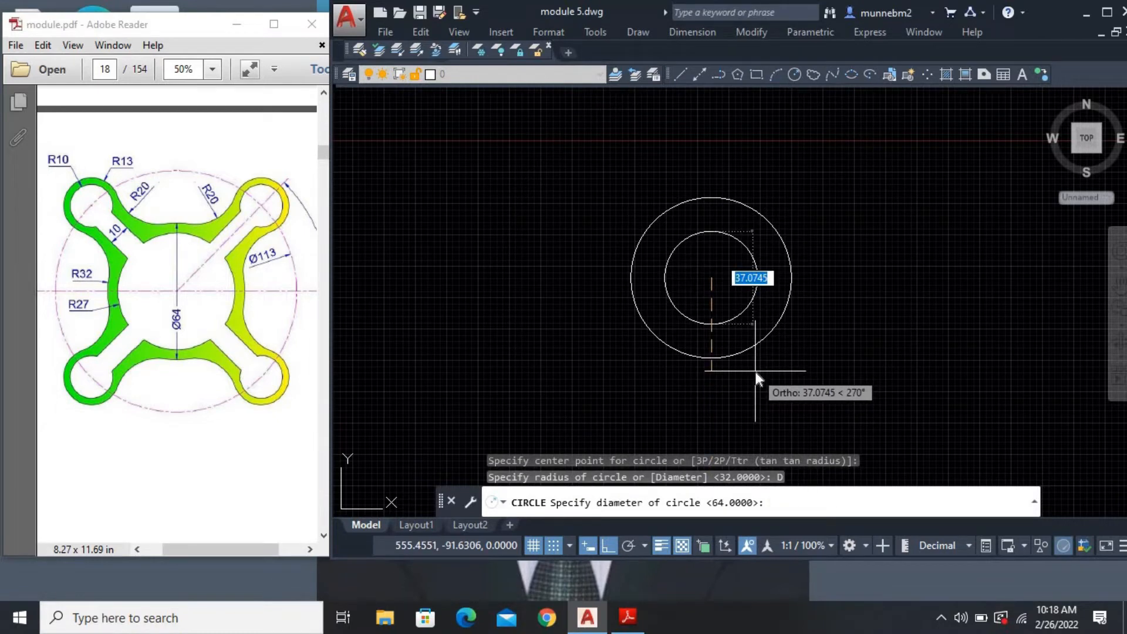
pyautogui.write('54')
pyautogui.press('Return')
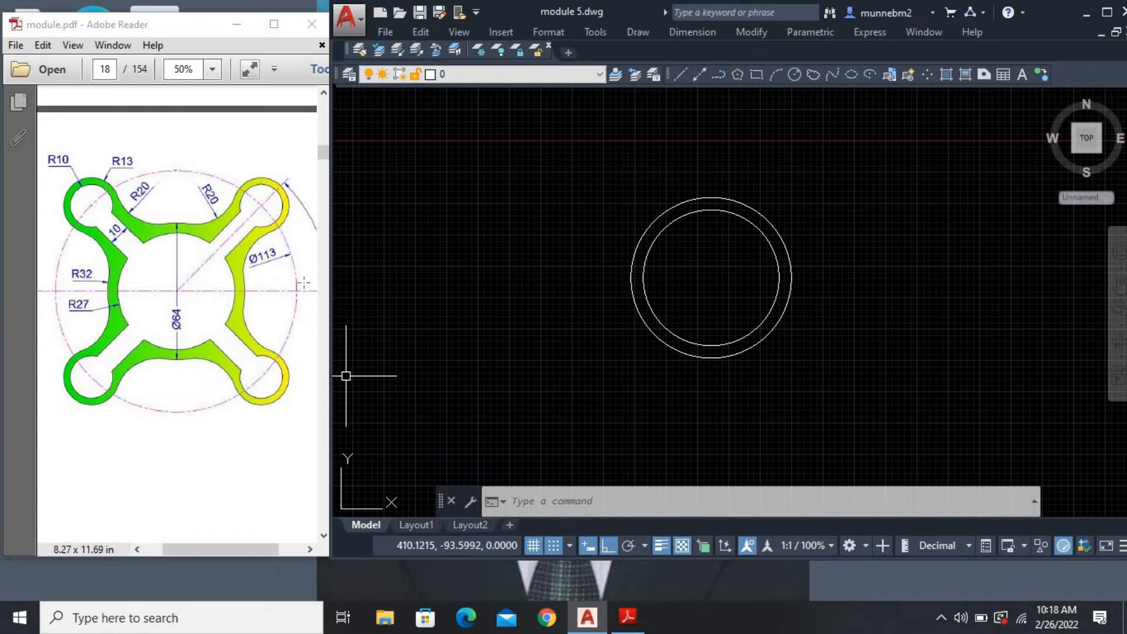
# Draw a horizontal line about 71 units long from the circles' common center, extending to the right beyond the outer circle
pyautogui.moveTo(234, 548)
pyautogui.mouseDown()
pyautogui.moveTo(278, 548)
pyautogui.moveTo(231, 538)
pyautogui.moveTo(264, 542)
pyautogui.moveTo(273, 529)
pyautogui.mouseUp()
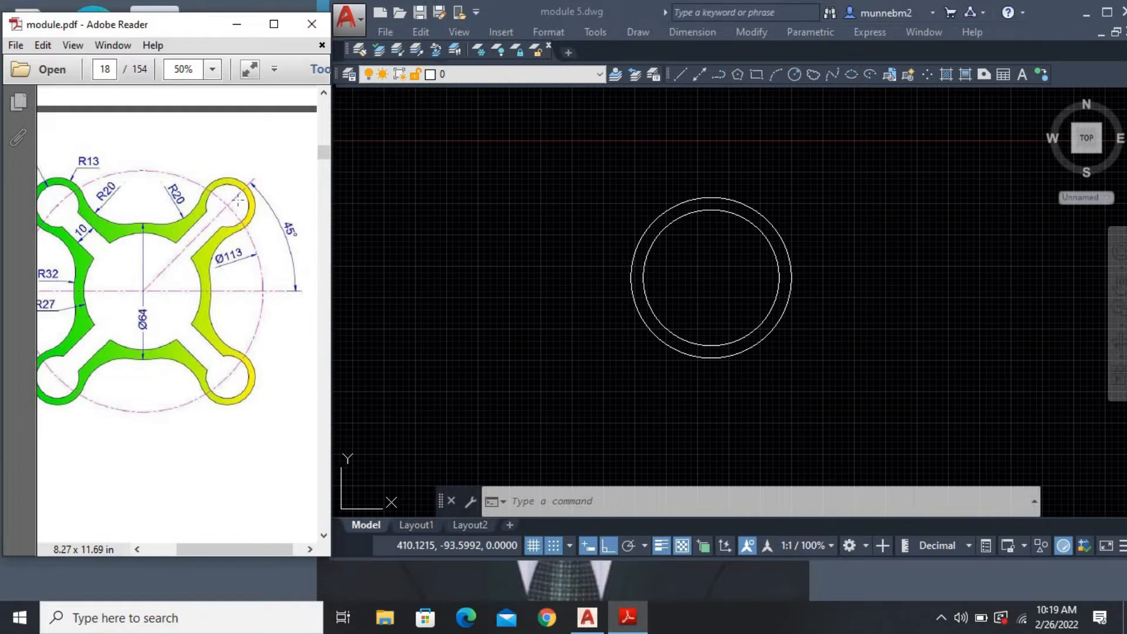
pyautogui.moveTo(195, 548); pyautogui.dragTo(180, 546)
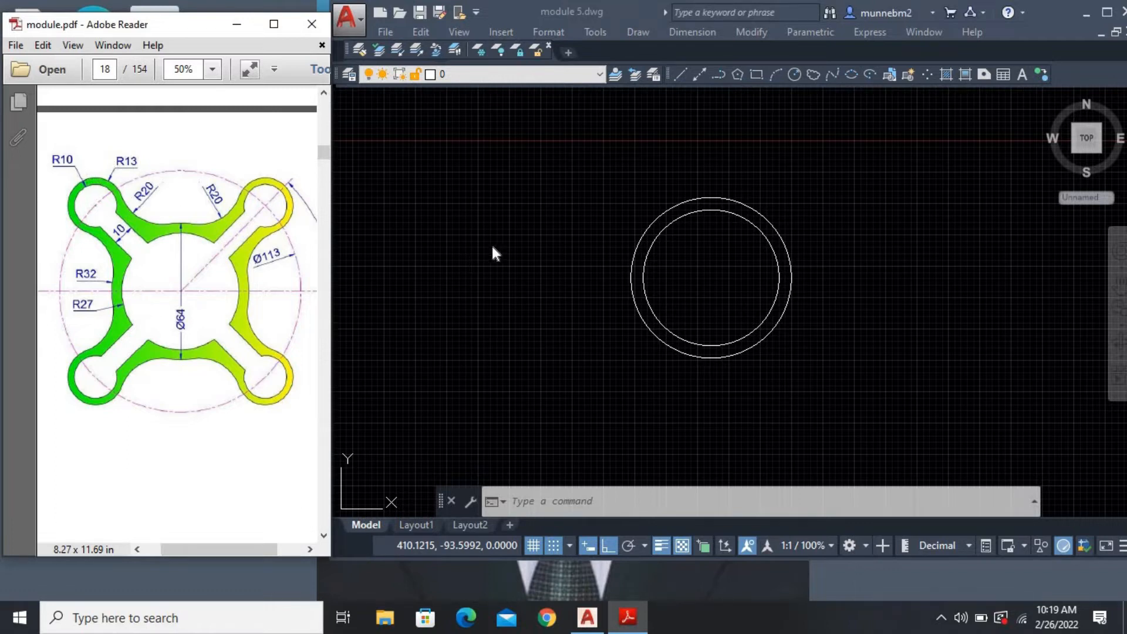
pyautogui.click(682, 79)
pyautogui.click(679, 74)
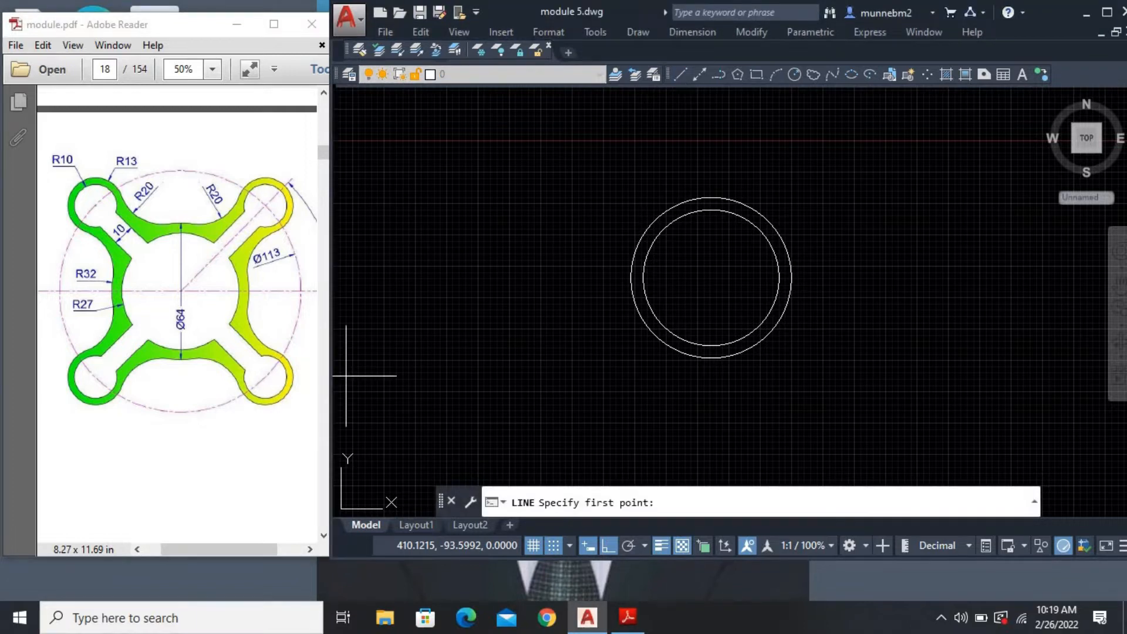
pyautogui.click(710, 277)
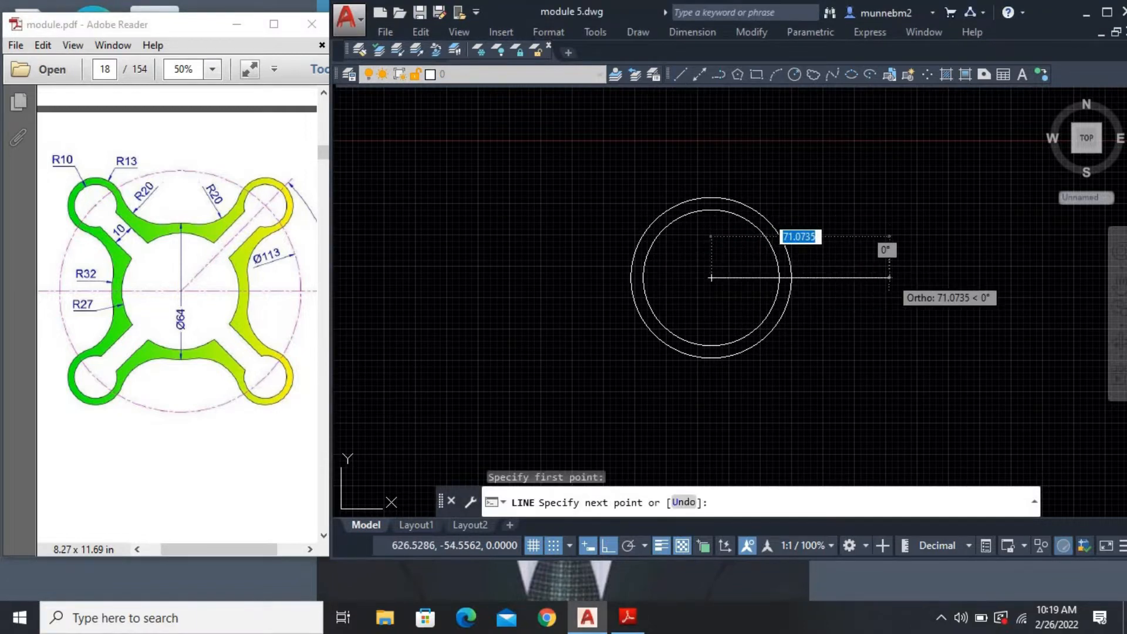
pyautogui.click(889, 277)
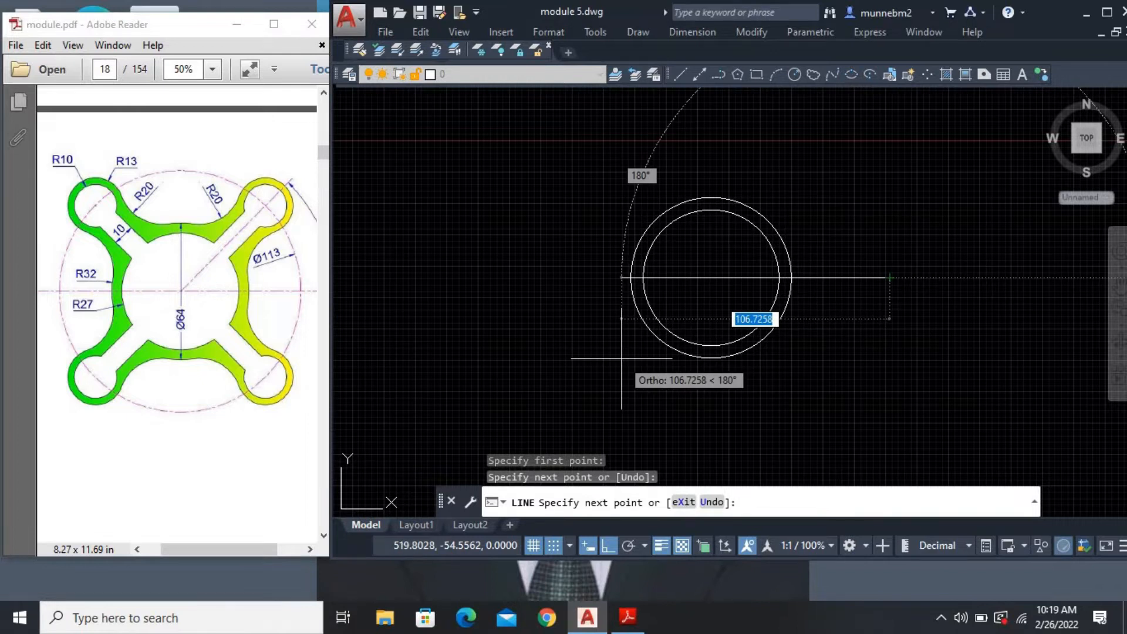
pyautogui.press('Escape')
# With ortho mode off, draw a diagonal line at about 45° from the circles' common center up and right past the outer circle
pyautogui.press('Return')
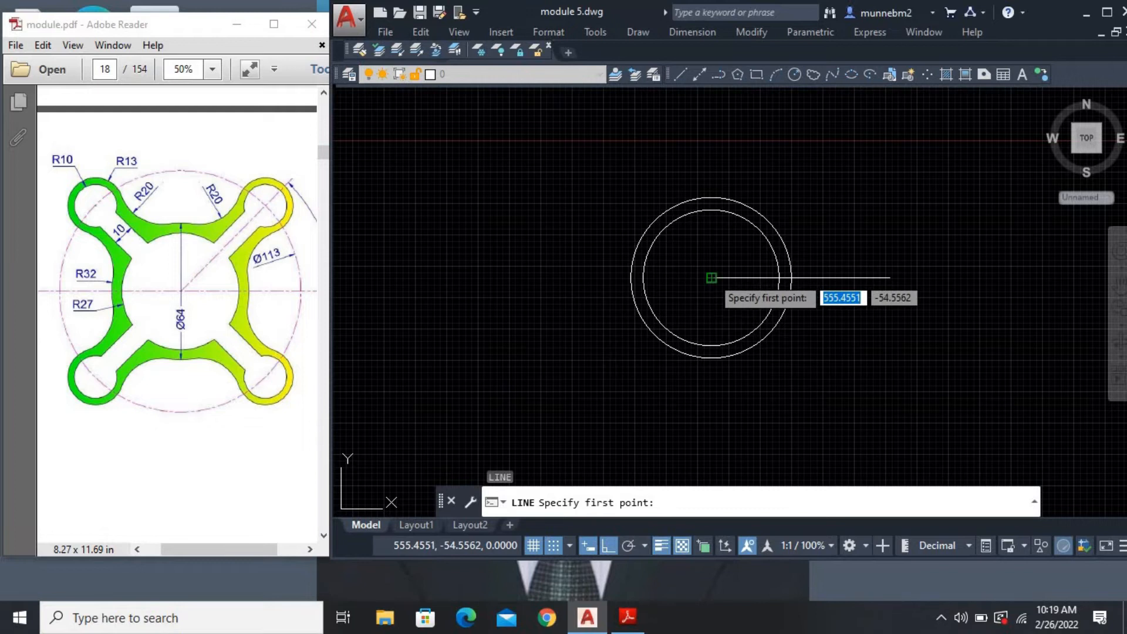
pyautogui.click(710, 277)
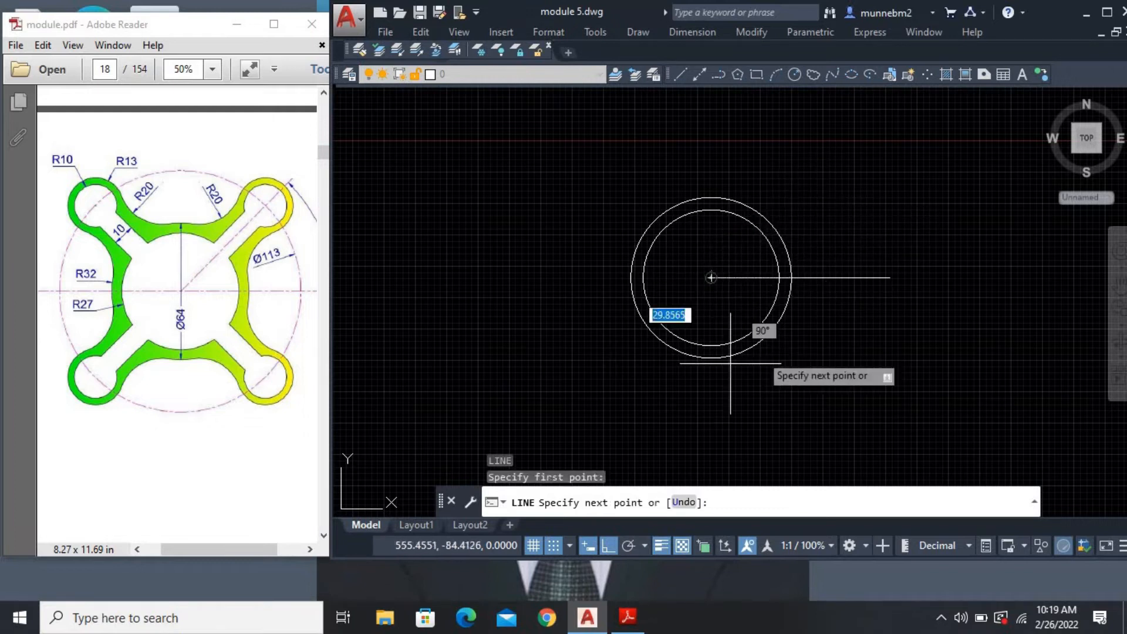
pyautogui.click(613, 543)
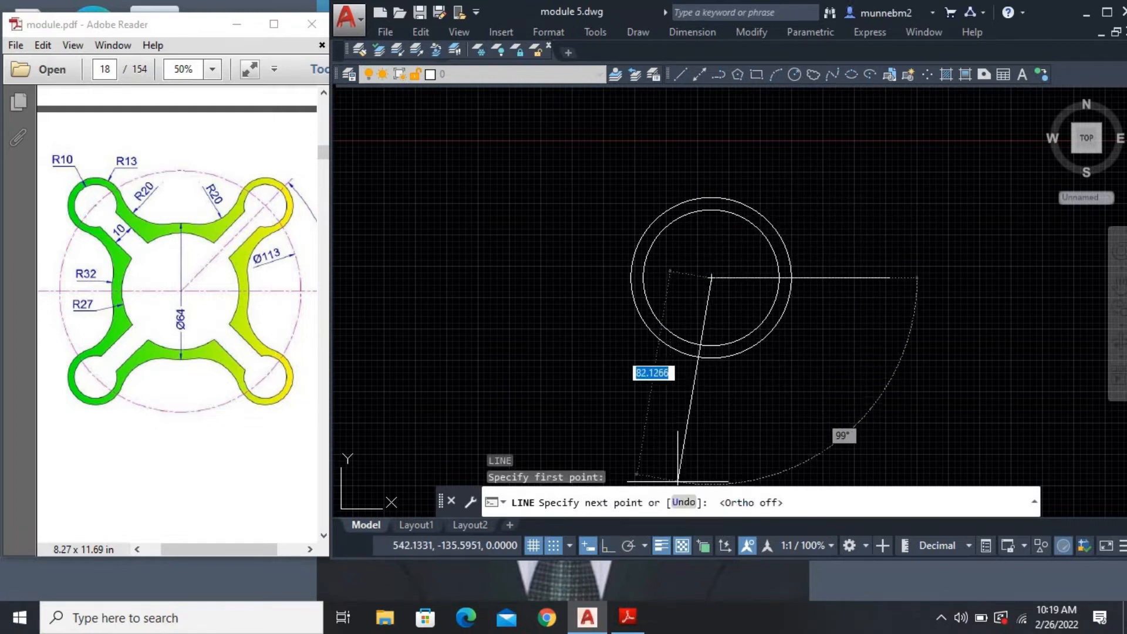
pyautogui.click(814, 174)
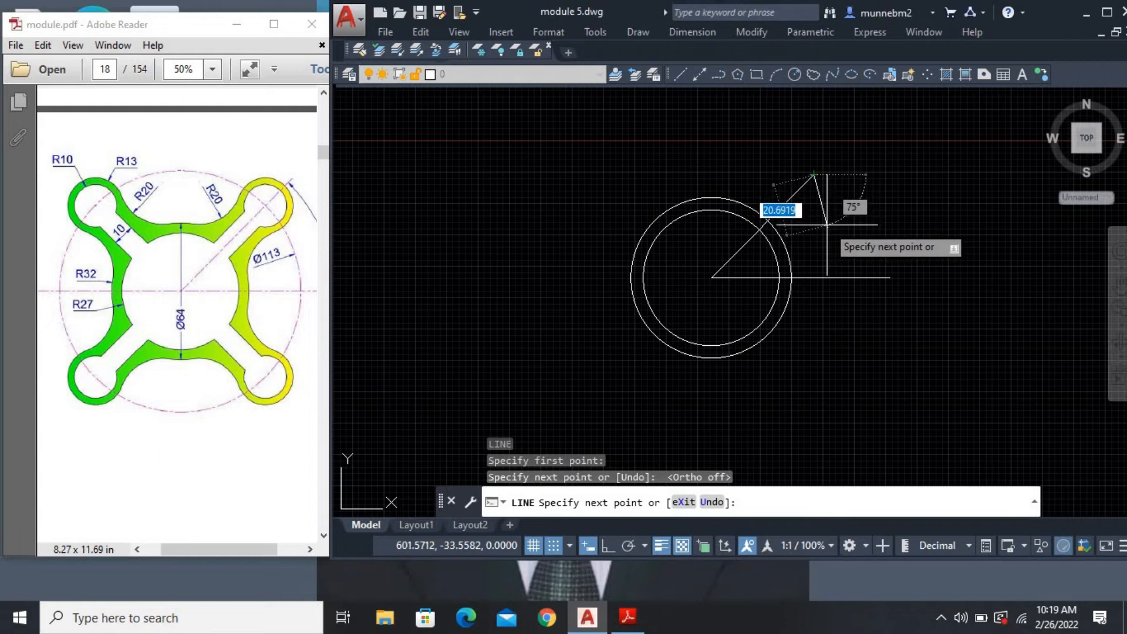
pyautogui.press('Escape')
pyautogui.press('Escape')
pyautogui.press('Escape')
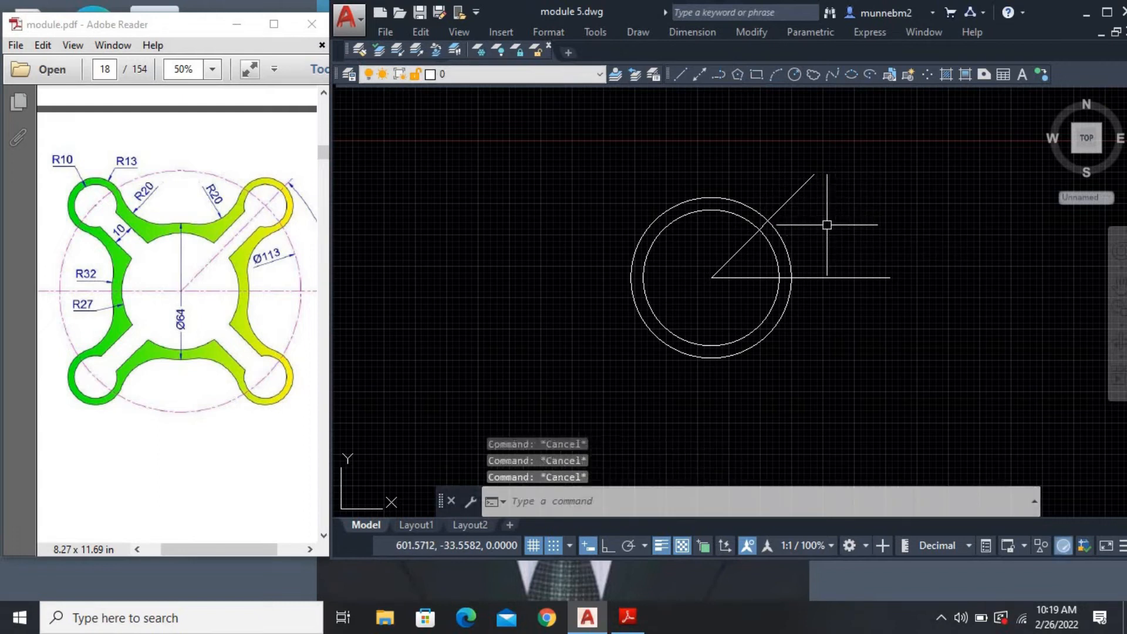
# Turn off the grid display and turn on polar tracking
pyautogui.click(534, 547)
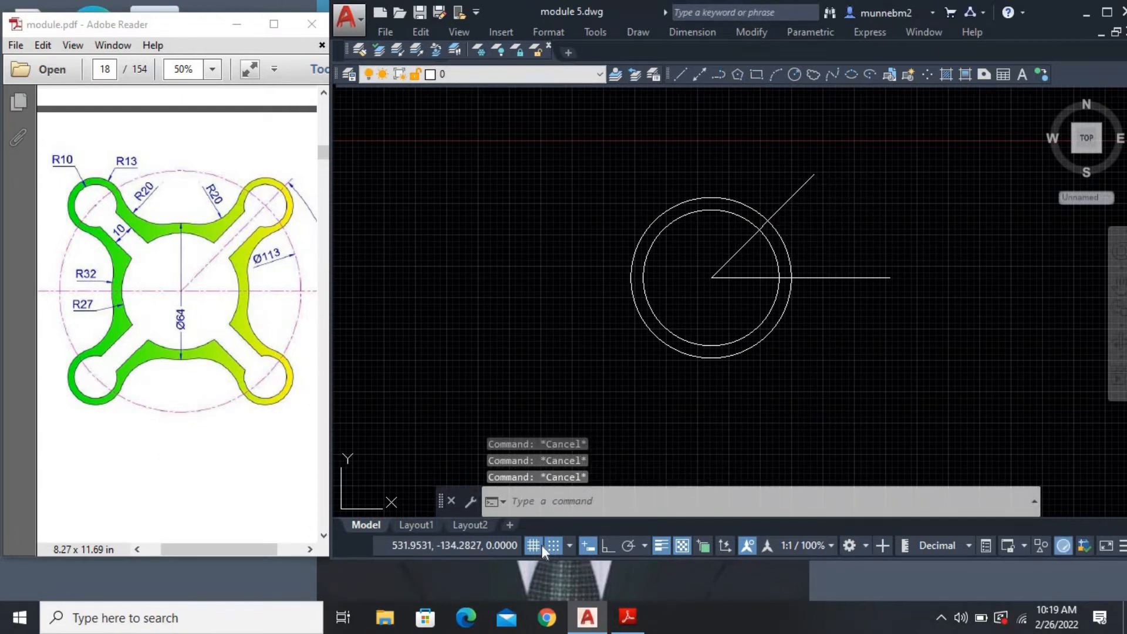
pyautogui.click(569, 545)
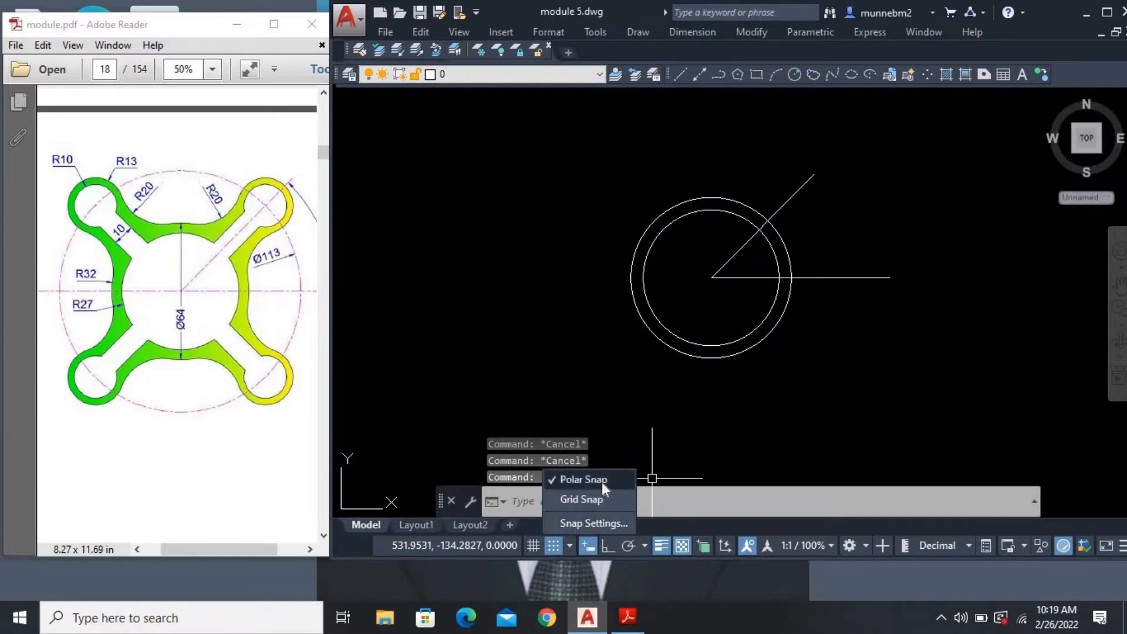
pyautogui.click(628, 547)
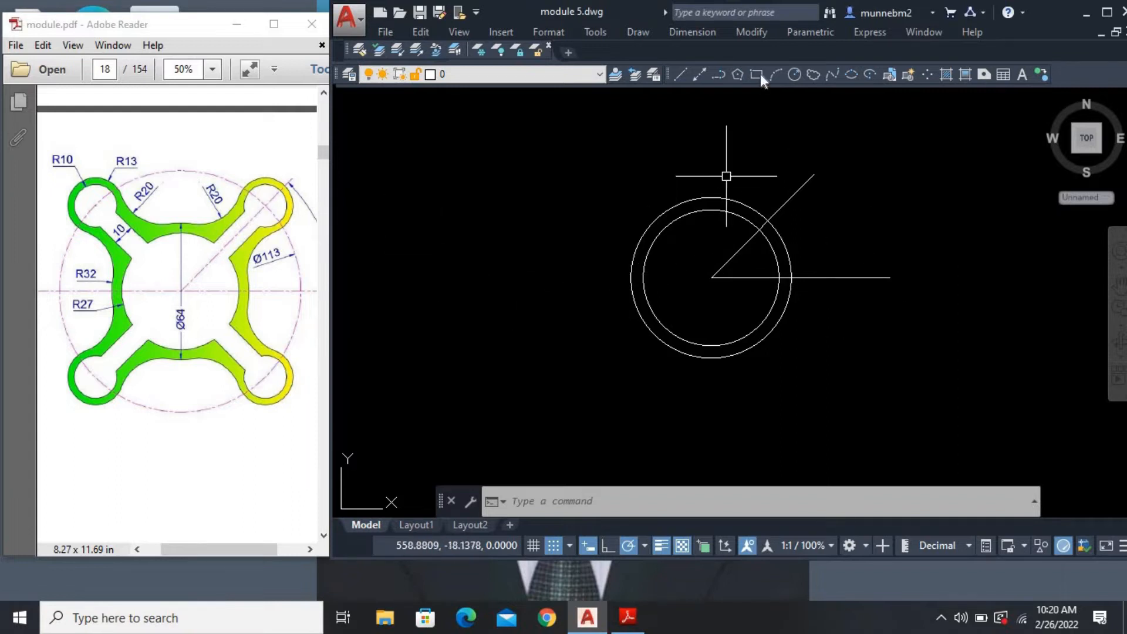
# Load the ACAD_ISO08W100 long-dash short-dash linetype from acad.lin into the drawing
pyautogui.click(795, 76)
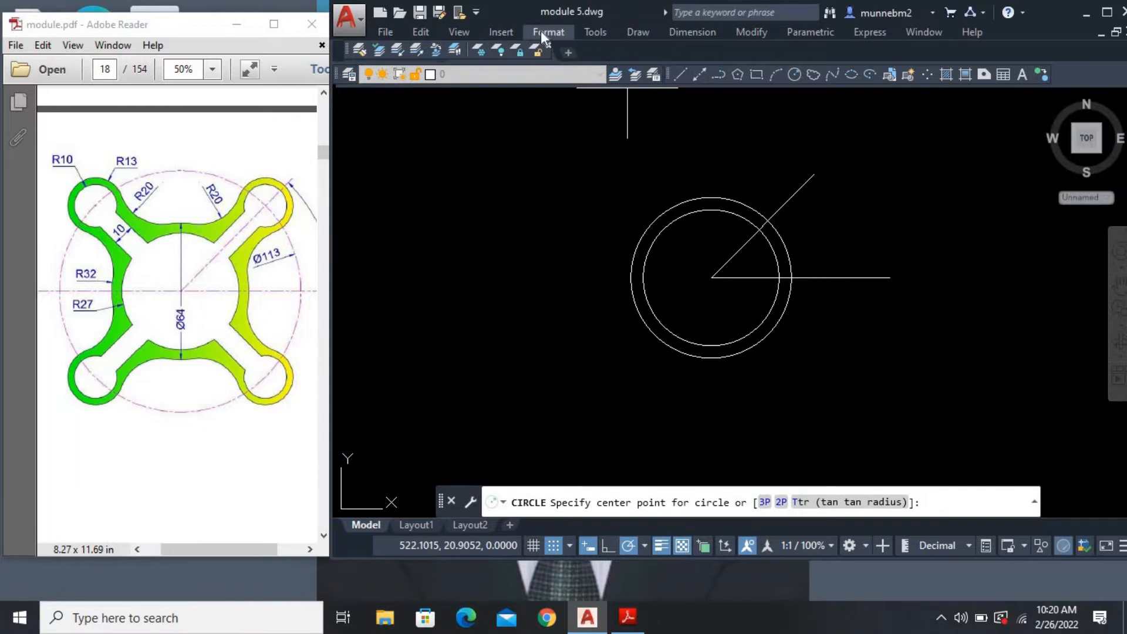
pyautogui.click(595, 32)
pyautogui.moveTo(539, 33)
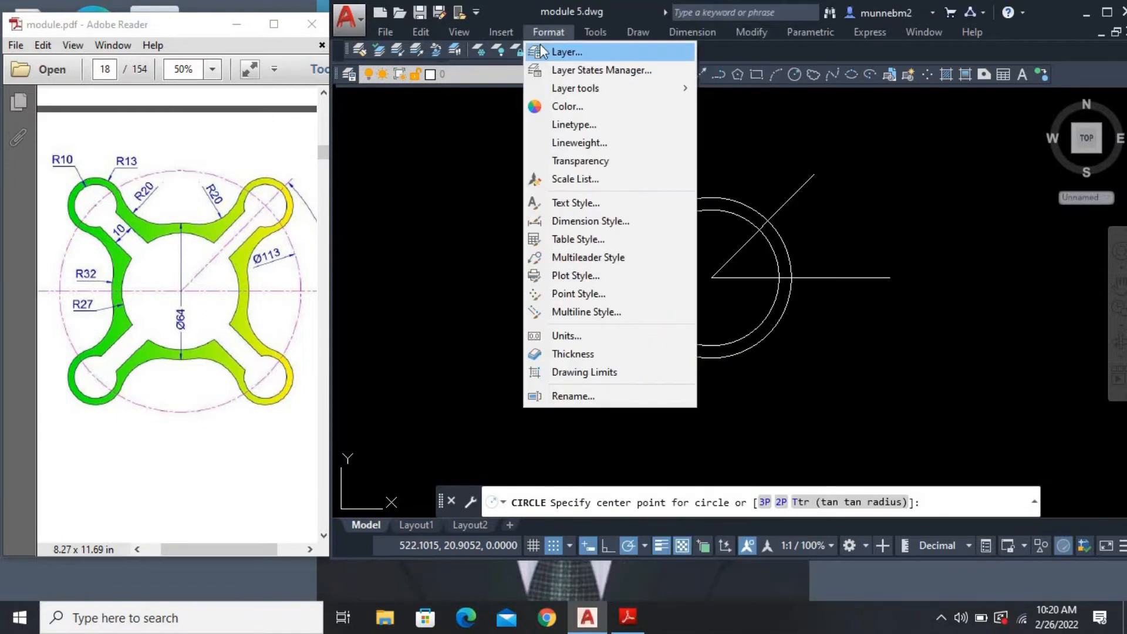
pyautogui.click(579, 125)
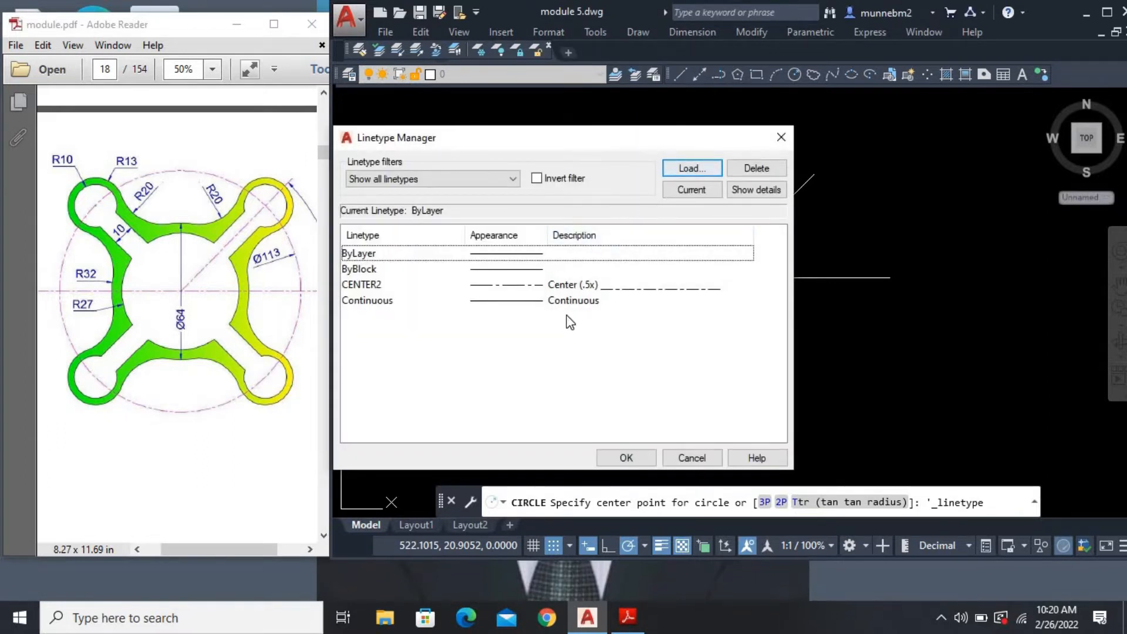
pyautogui.click(561, 285)
pyautogui.click(688, 170)
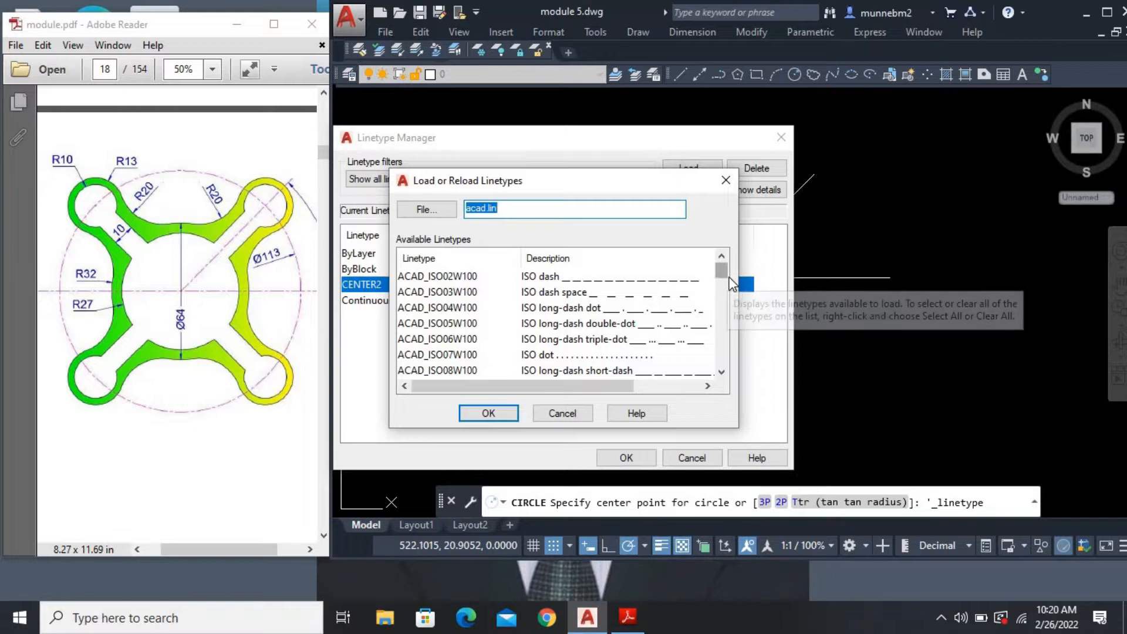
pyautogui.scroll(-2, 728, 286)
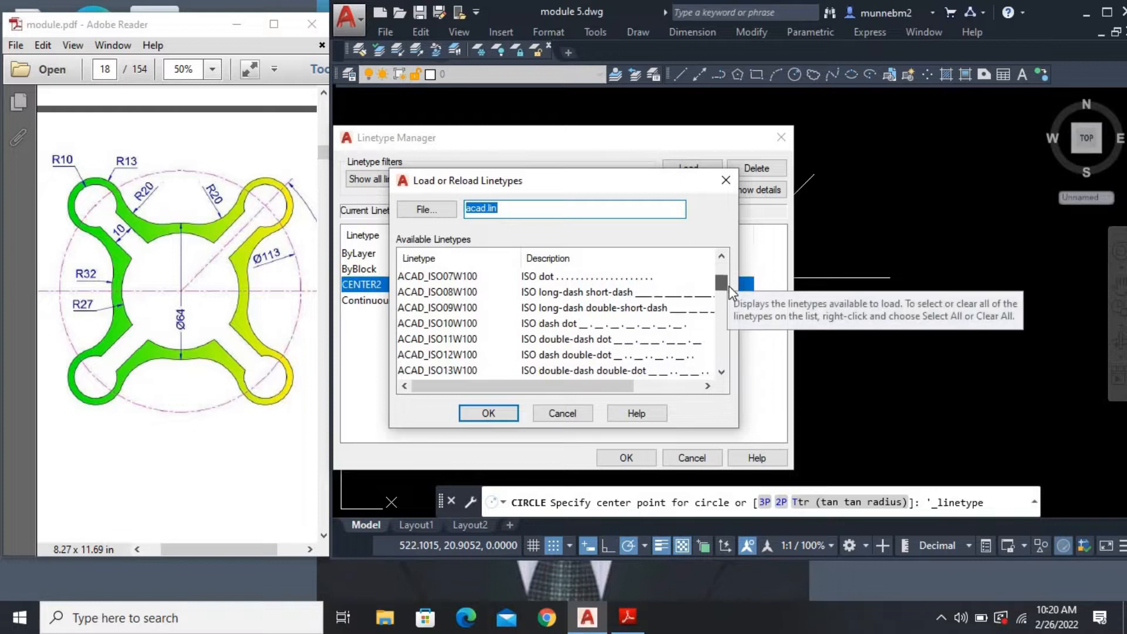
pyautogui.click(664, 294)
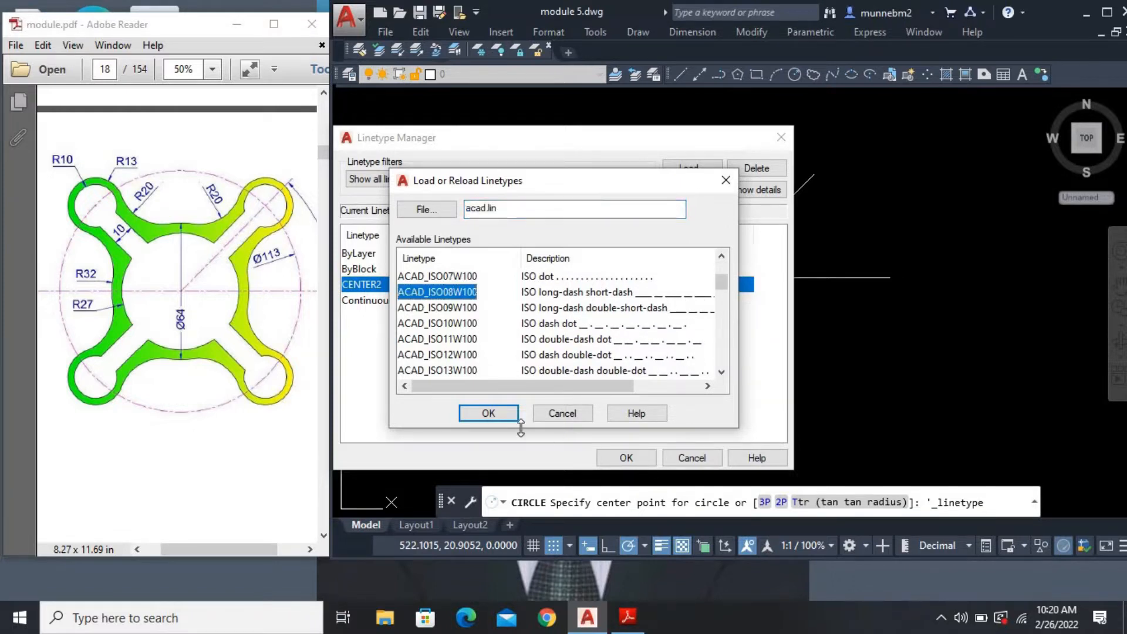
pyautogui.click(505, 414)
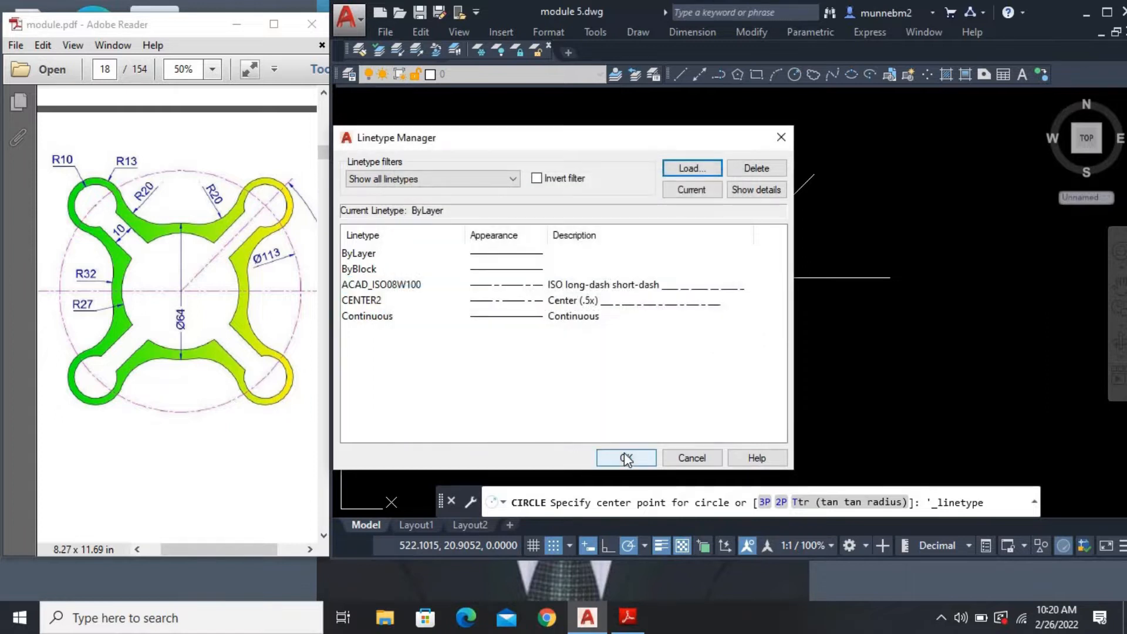
pyautogui.click(626, 458)
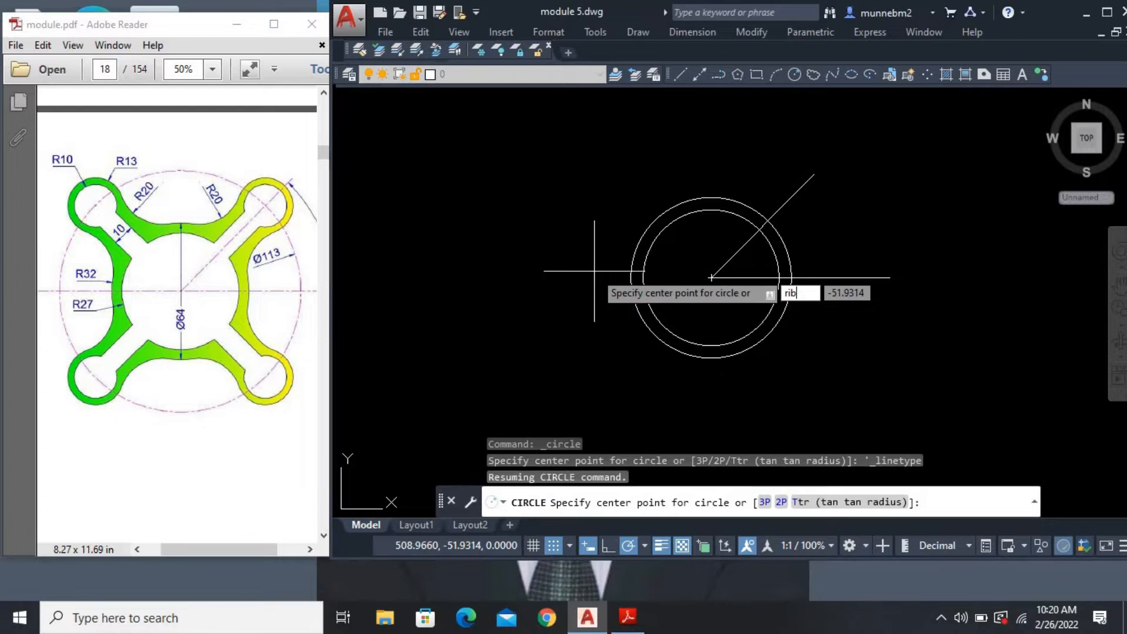
# Cancel the pending Circle command and display the ribbon with the RIBBON command
pyautogui.press('Escape')
pyautogui.press('Escape')
pyautogui.press('Escape')
pyautogui.write('RIBBONCLOSE')
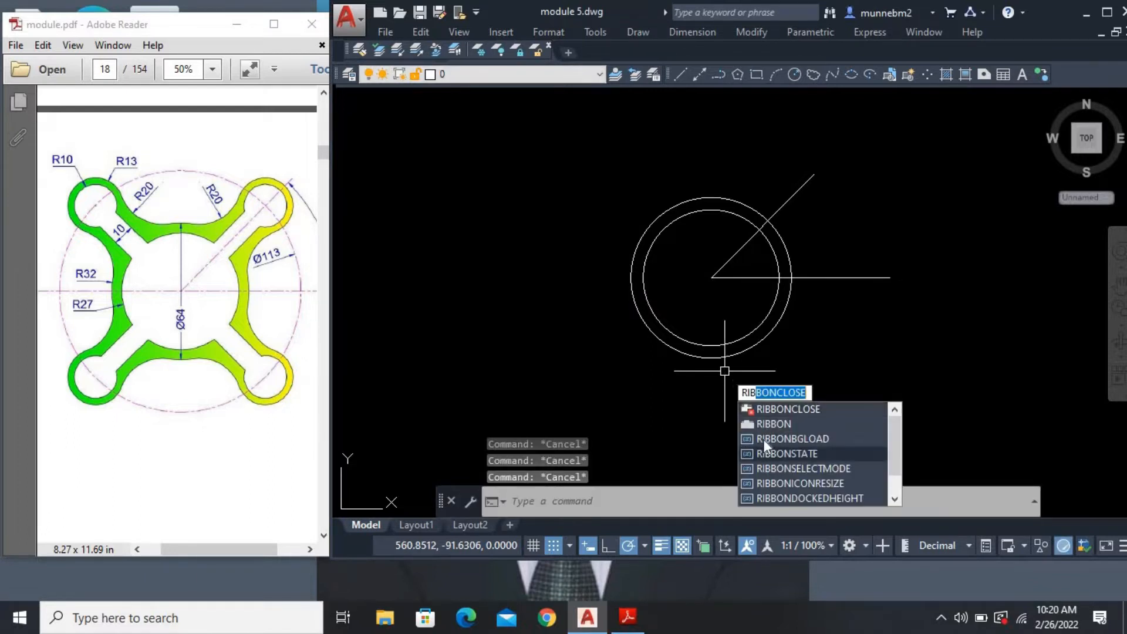
pyautogui.click(762, 425)
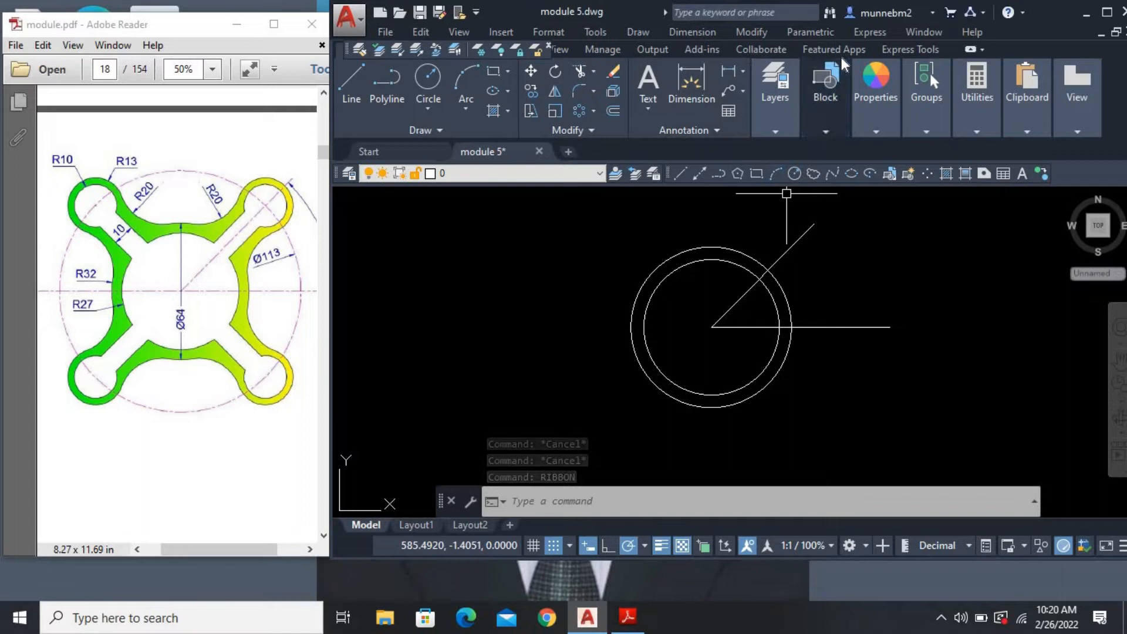
# Make ACAD_ISO08W100 the current linetype for new objects
pyautogui.click(883, 128)
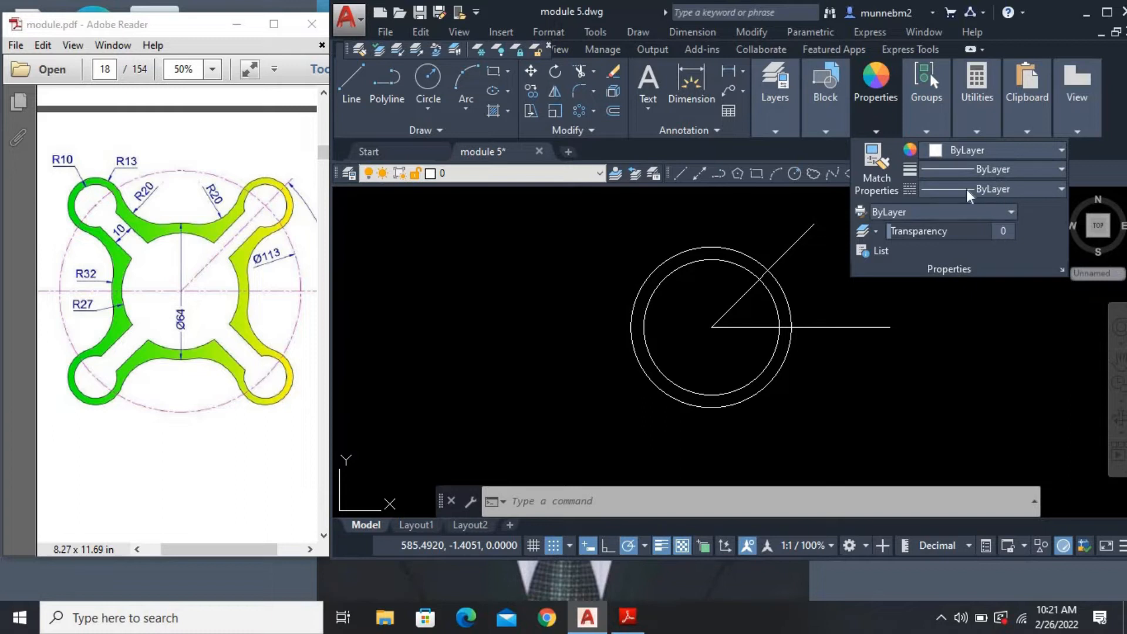
pyautogui.click(993, 193)
pyautogui.click(993, 194)
pyautogui.click(1062, 190)
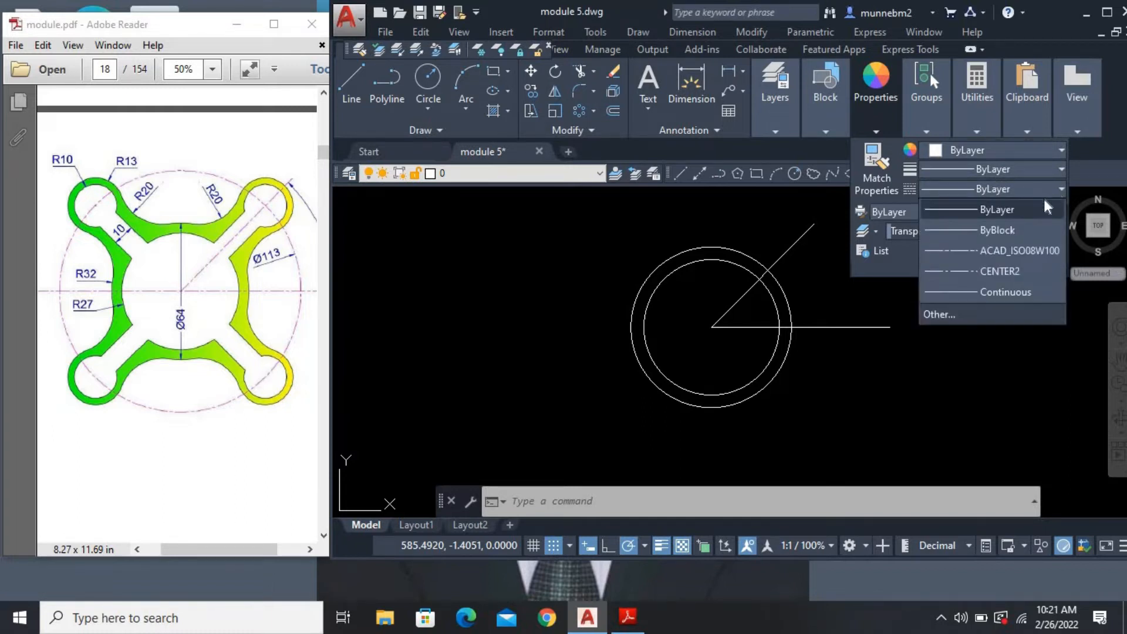
pyautogui.click(1012, 251)
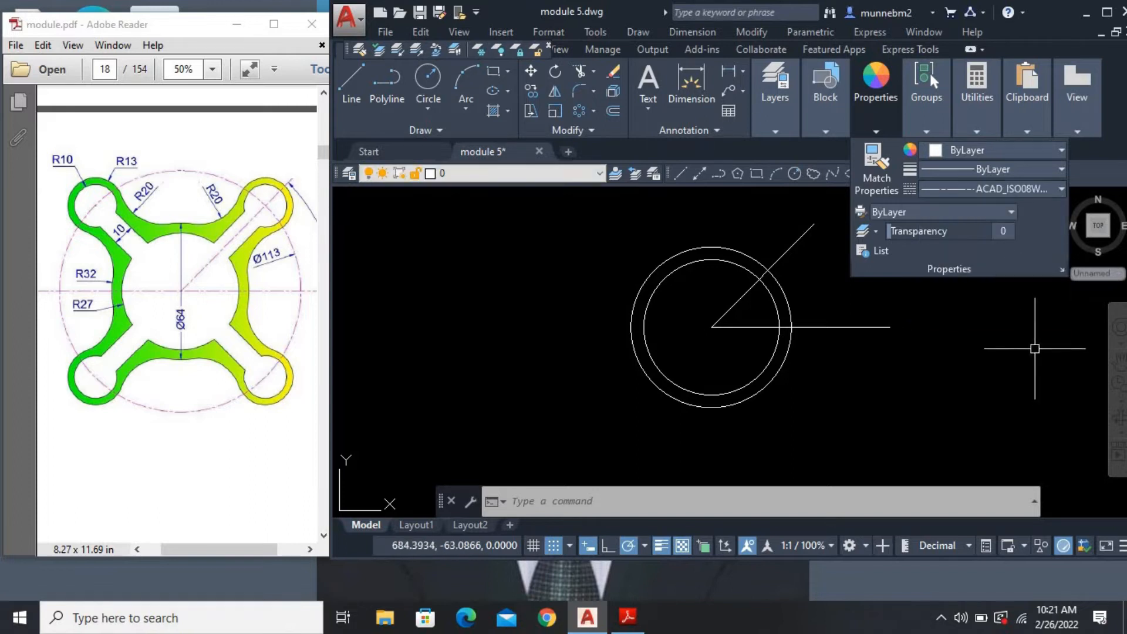
# Draw a dashed circle with a diameter of 113 concentric with the two existing circles
pyautogui.click(797, 176)
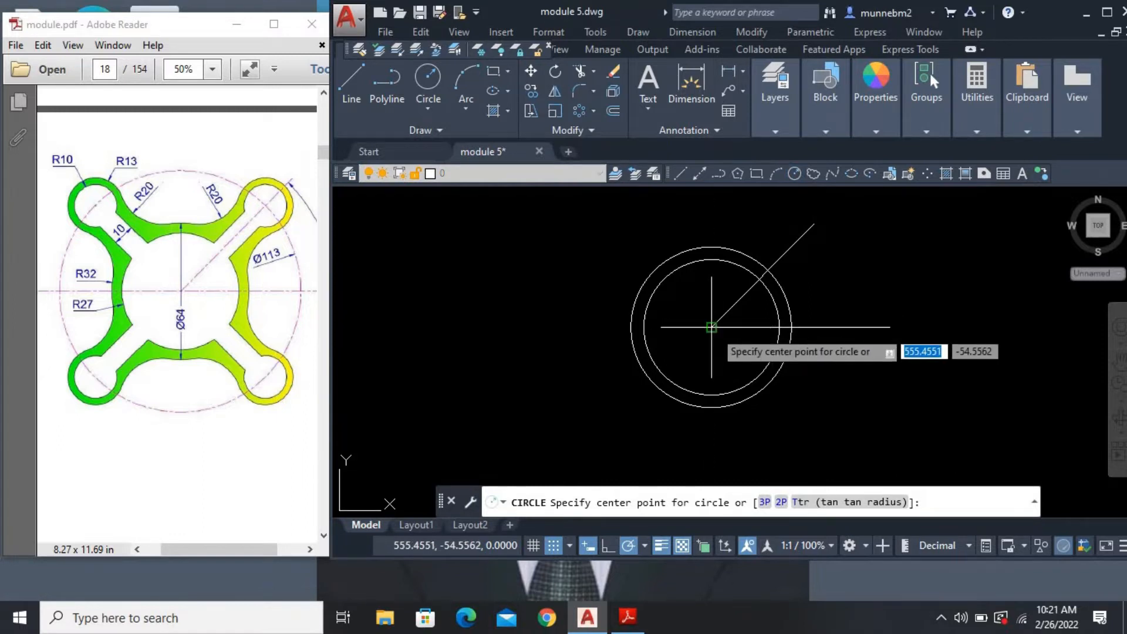
pyautogui.click(713, 326)
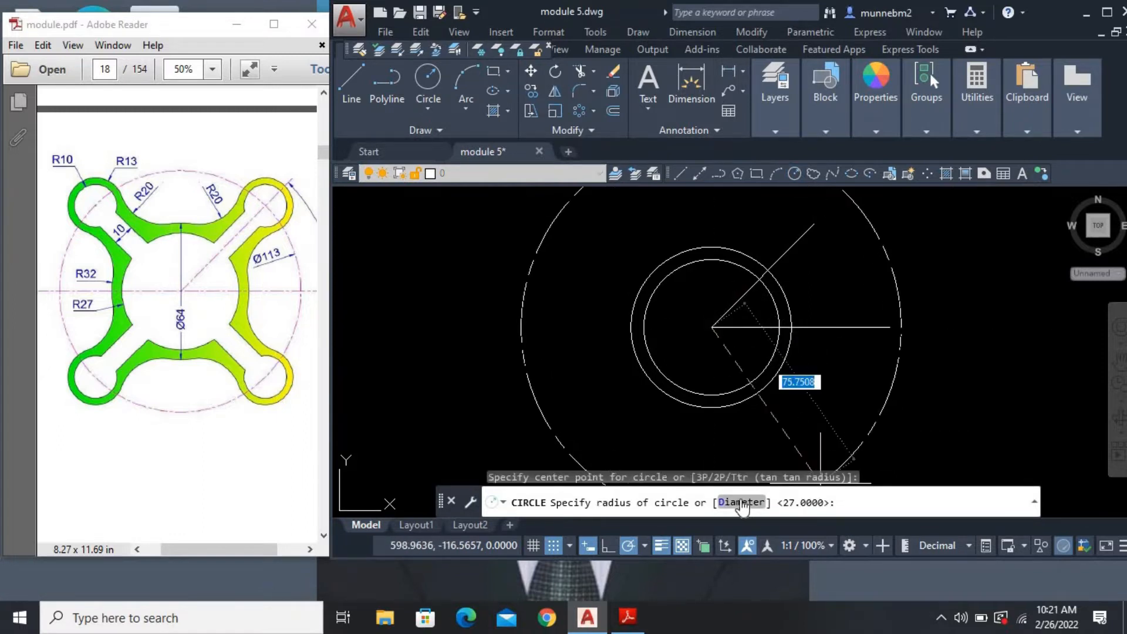
pyautogui.click(741, 502)
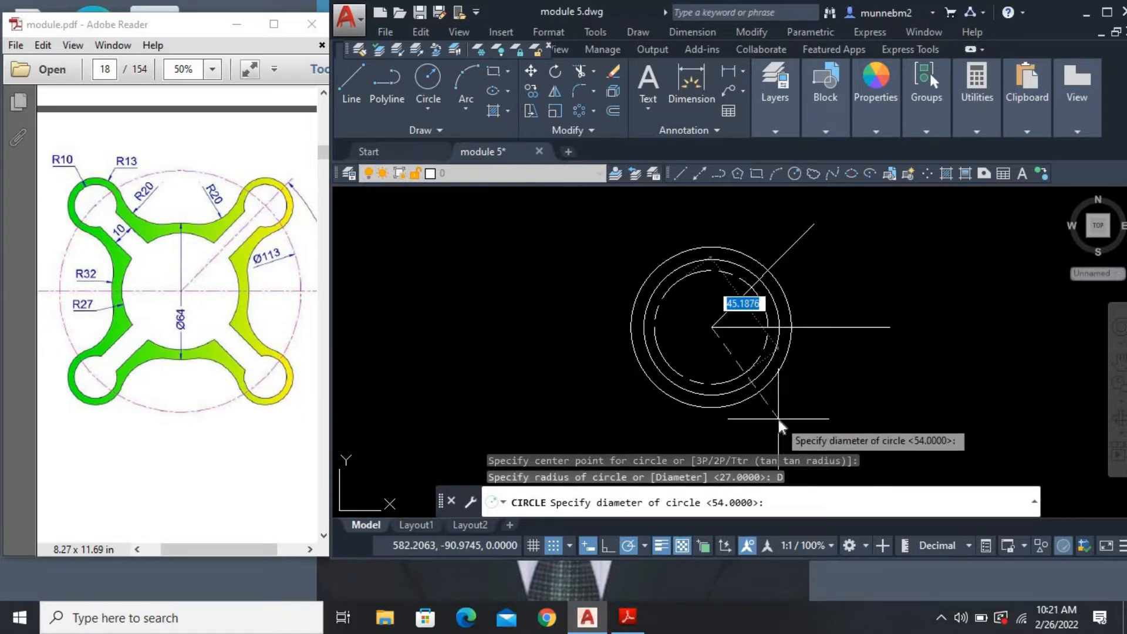
pyautogui.write('113')
pyautogui.press('Return')
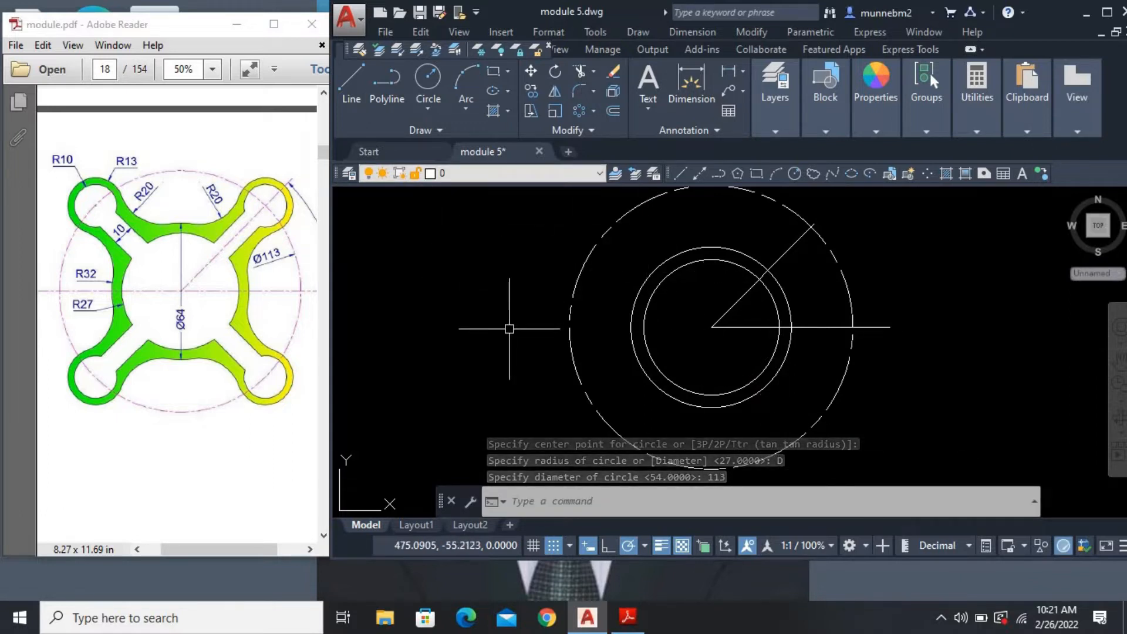
# Hide the ribbon with the RIBBONCLOSE command
pyautogui.write('R')
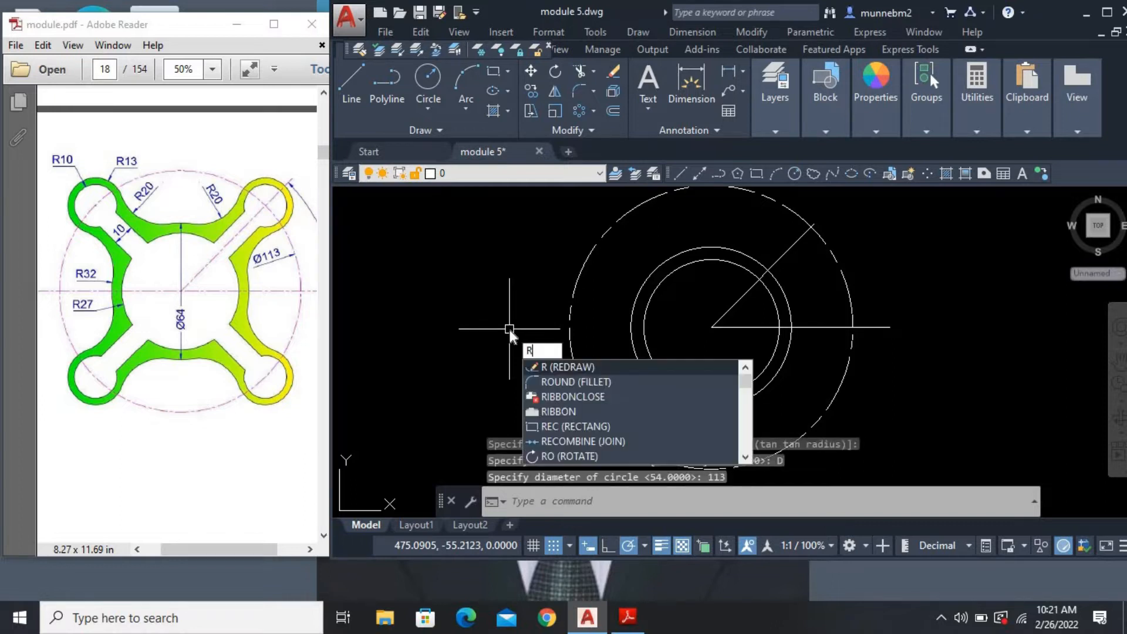
pyautogui.write('IB')
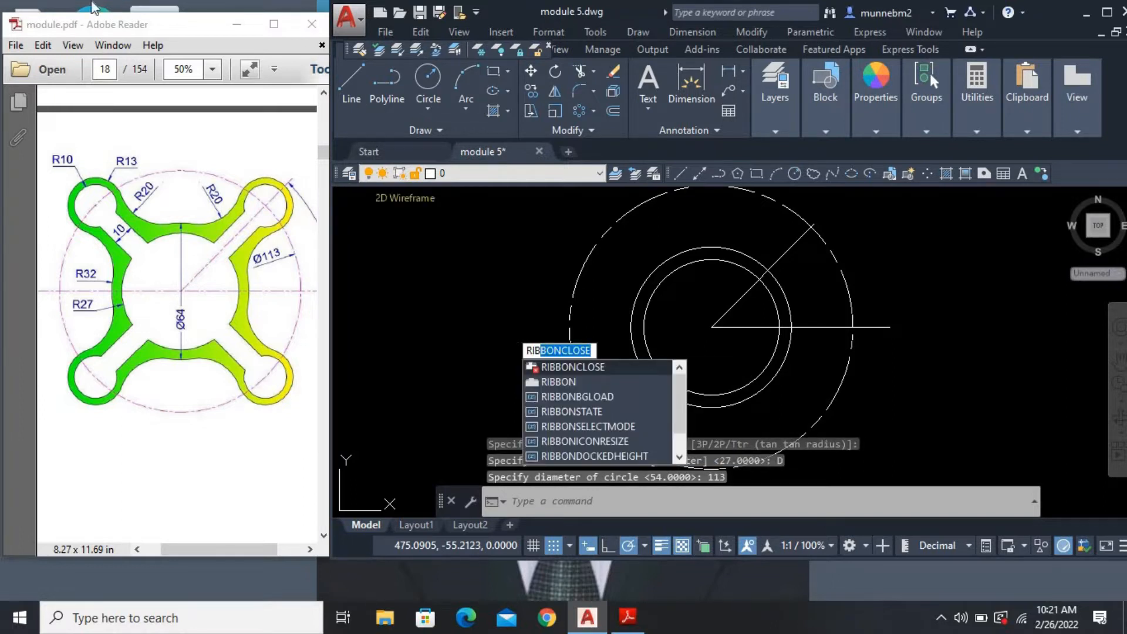
pyautogui.press('Return')
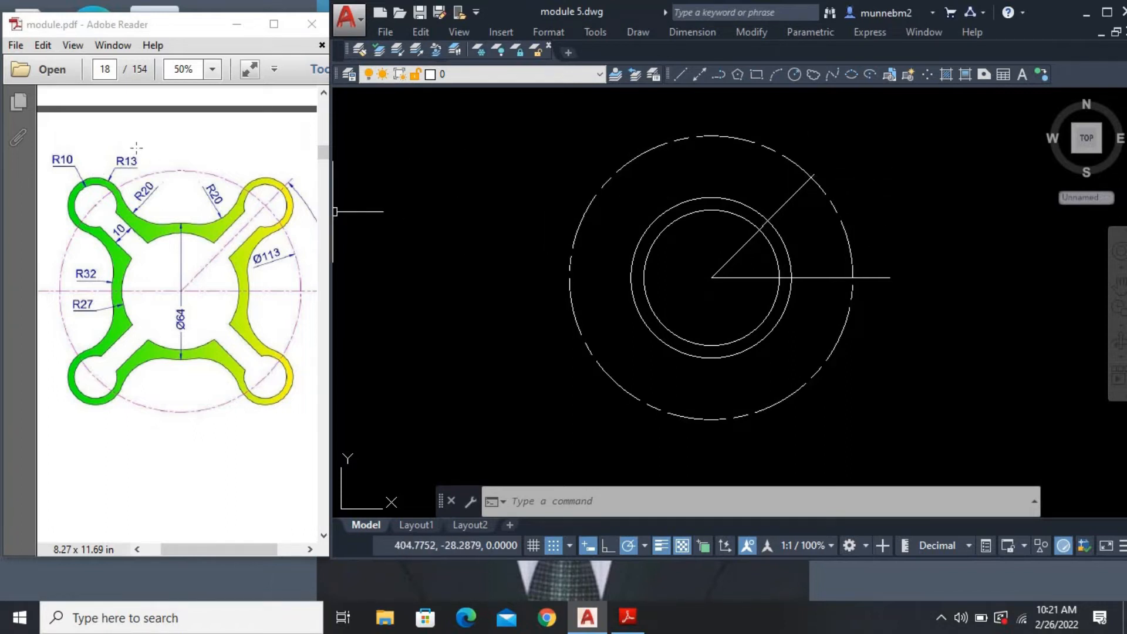
# Draw a circle of radius 10 centered where the diagonal line crosses the 113-diameter dashed circle
pyautogui.click(794, 72)
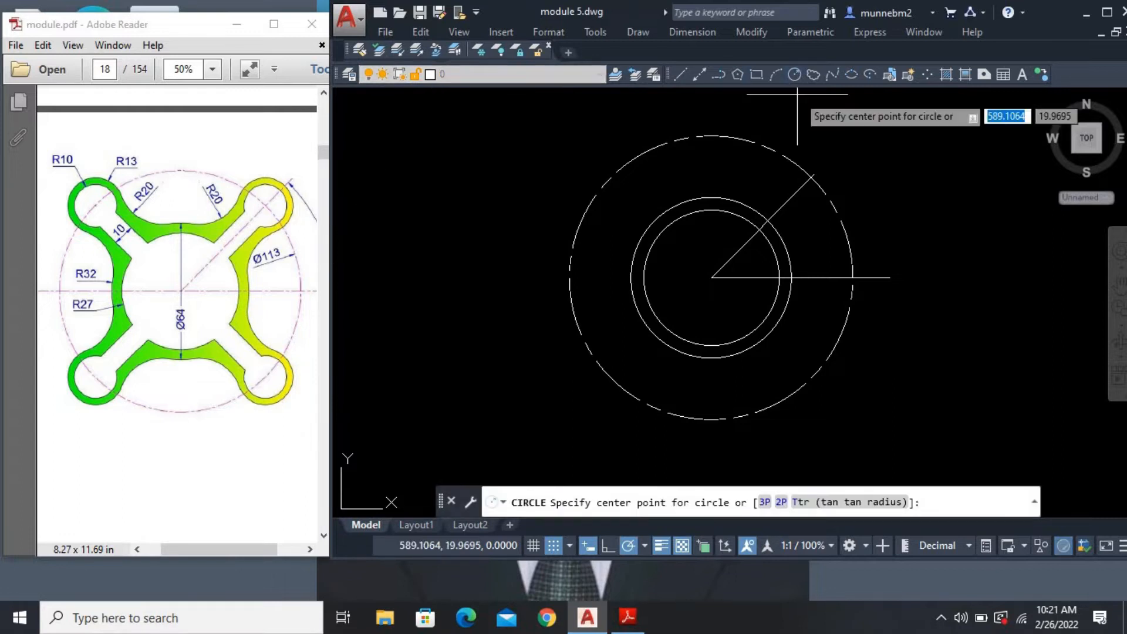
pyautogui.click(811, 176)
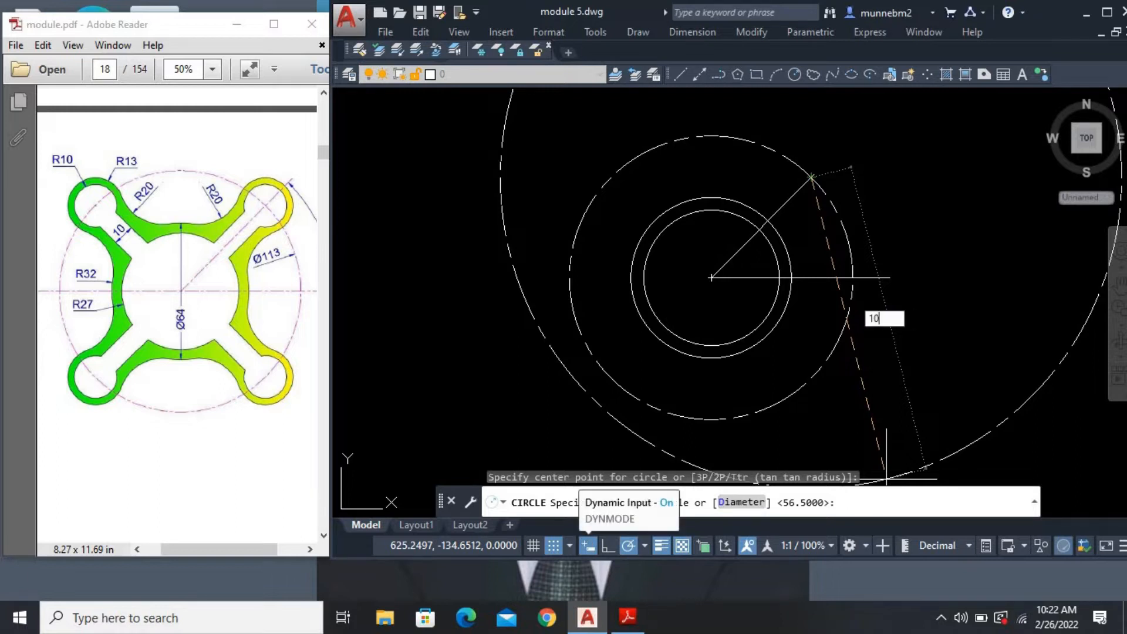
pyautogui.press('Return')
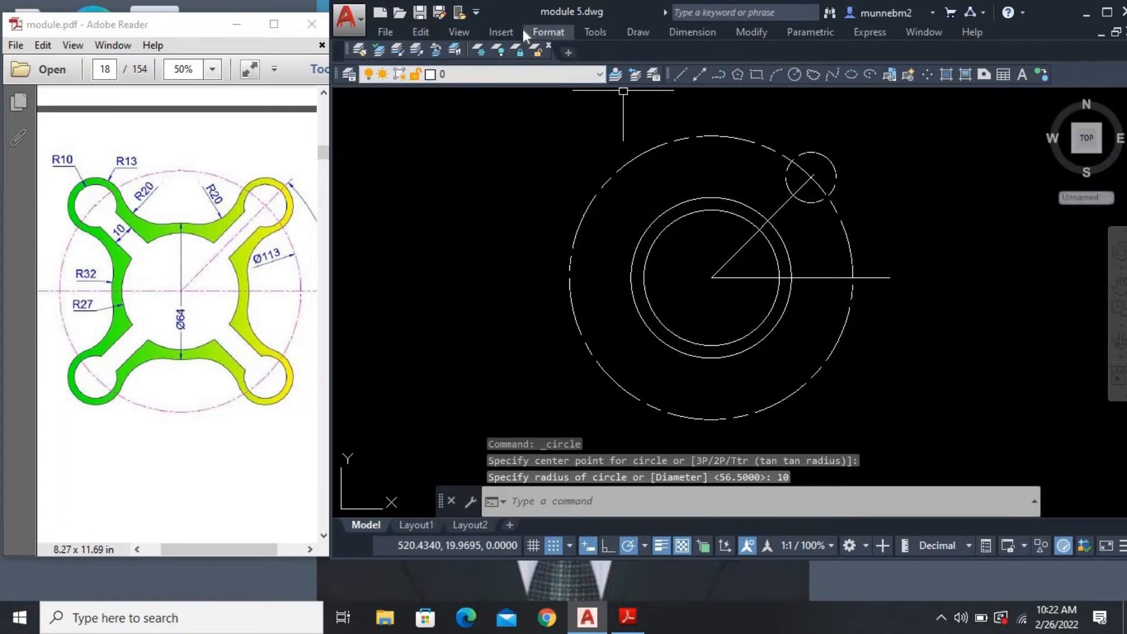
# Try to switch to the Continuous linetype by selecting it in the Linetype Manager and accepting the dialog
pyautogui.click(562, 36)
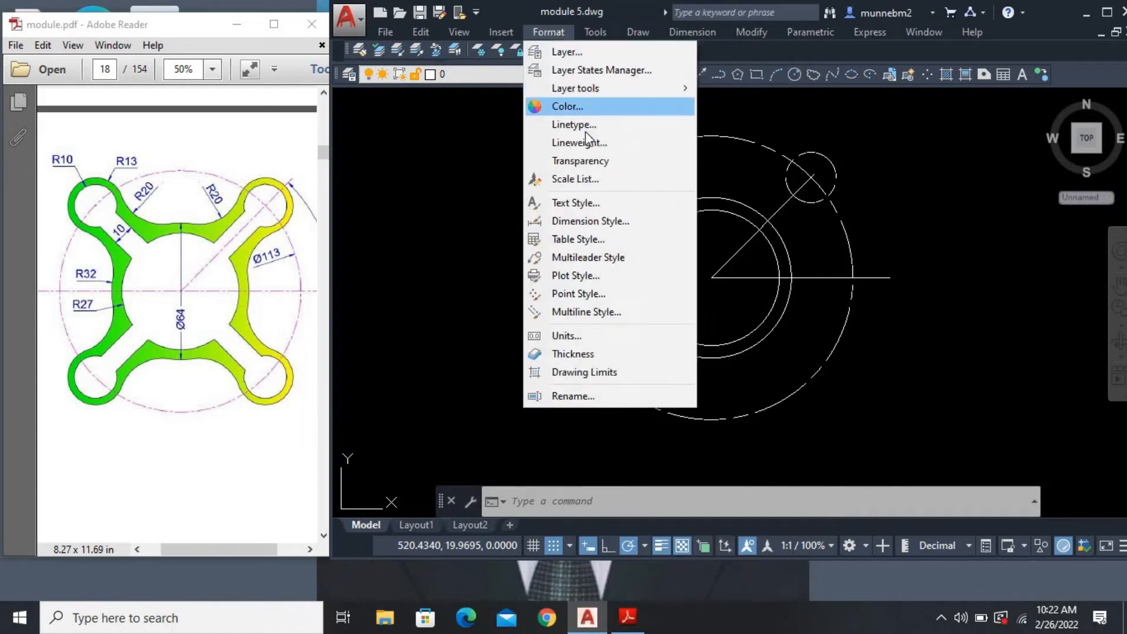
pyautogui.click(591, 125)
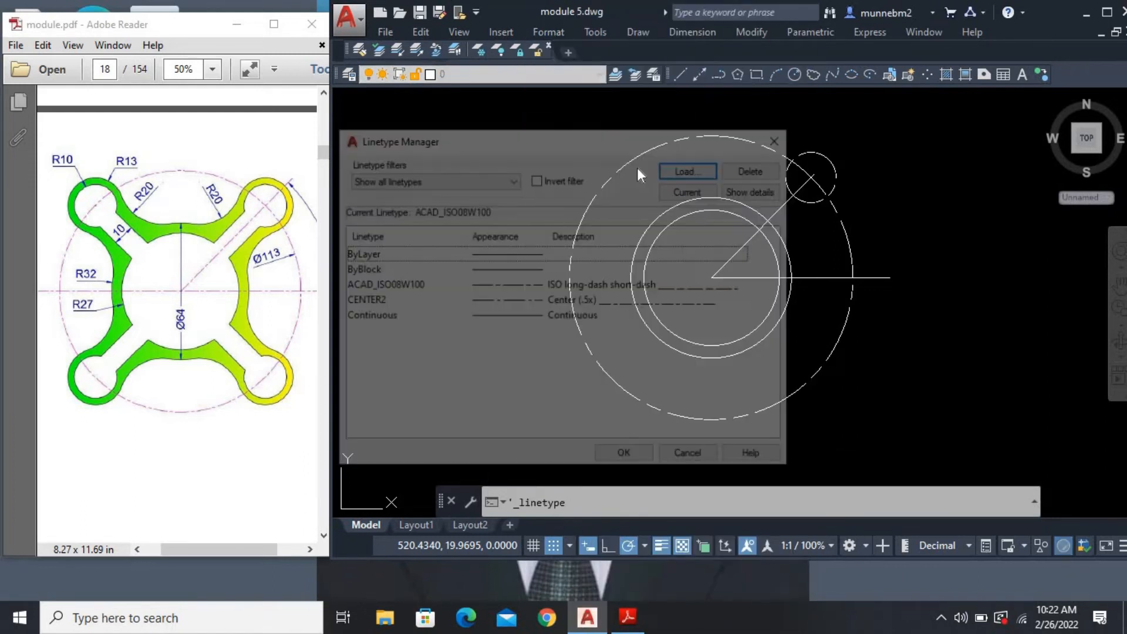
pyautogui.click(518, 270)
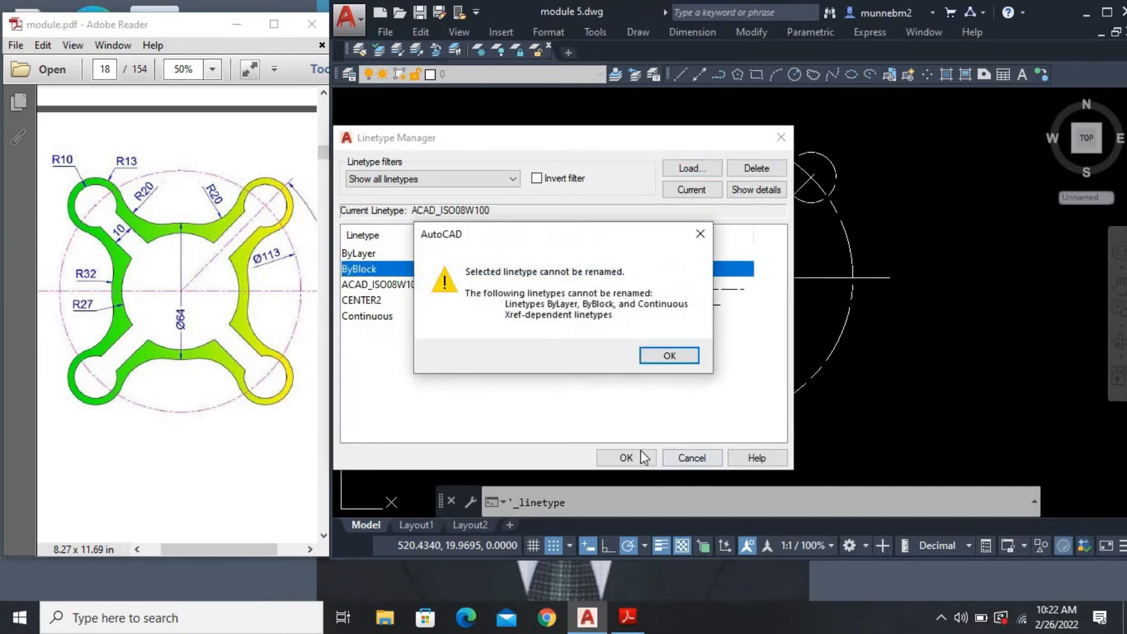
pyautogui.click(666, 353)
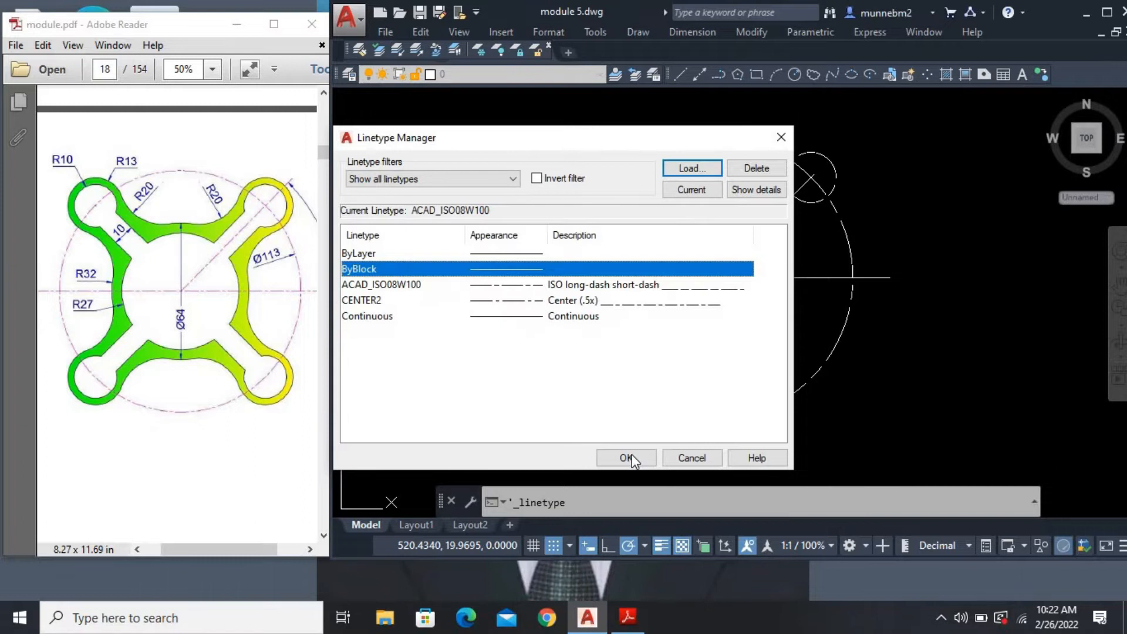
pyautogui.click(564, 320)
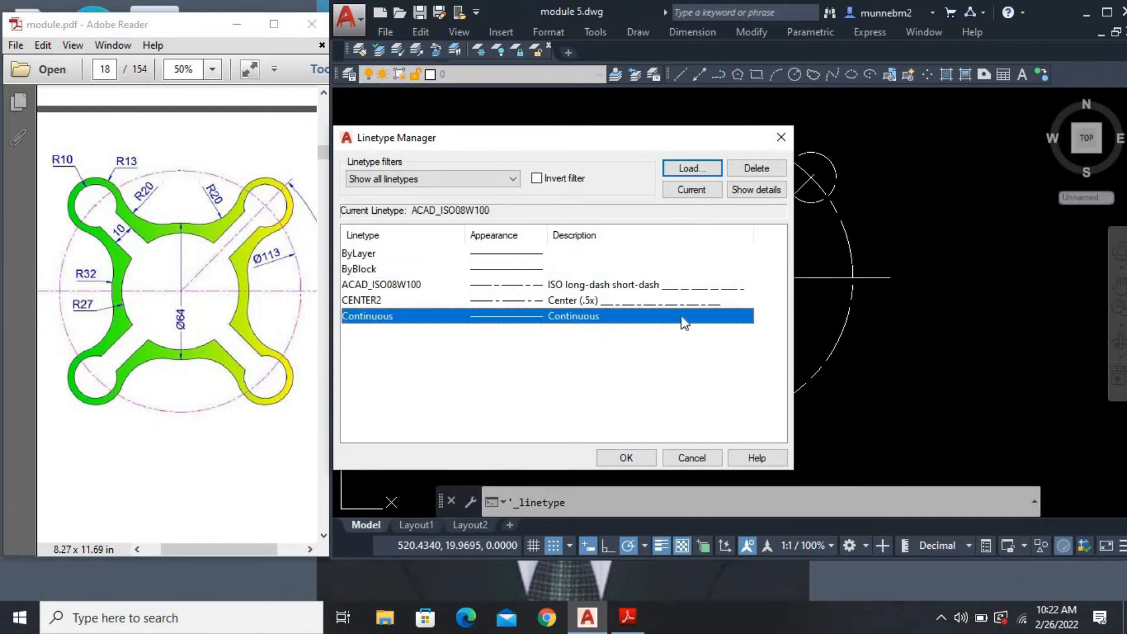
pyautogui.click(626, 457)
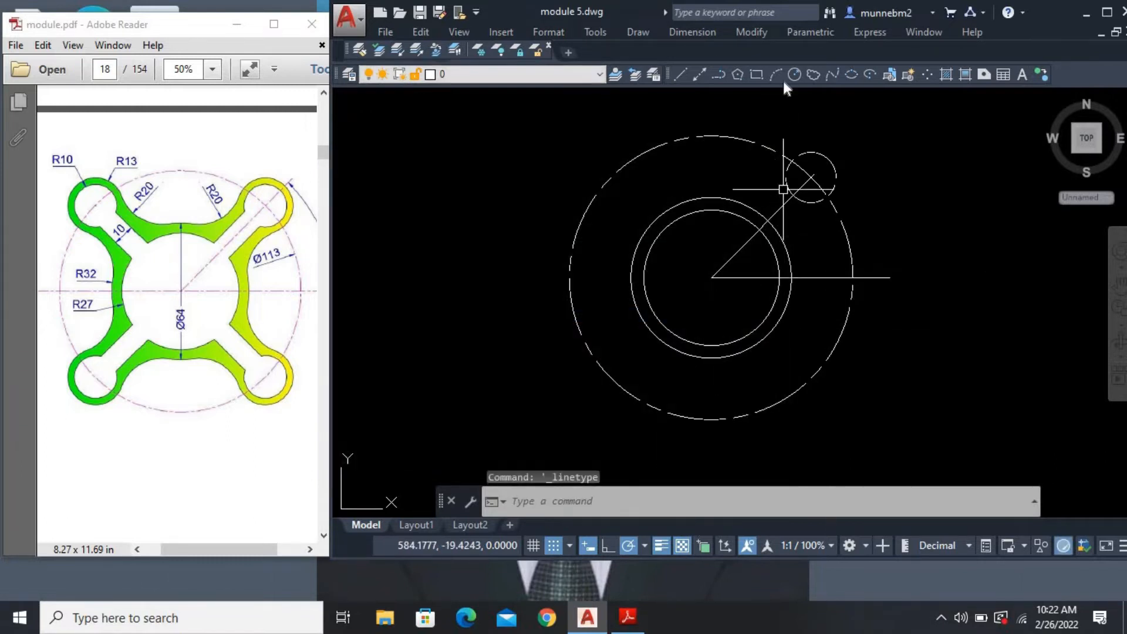
# Draw a circle of radius about 26 concentric with the small circle at the diagonal line's outer end
pyautogui.click(796, 75)
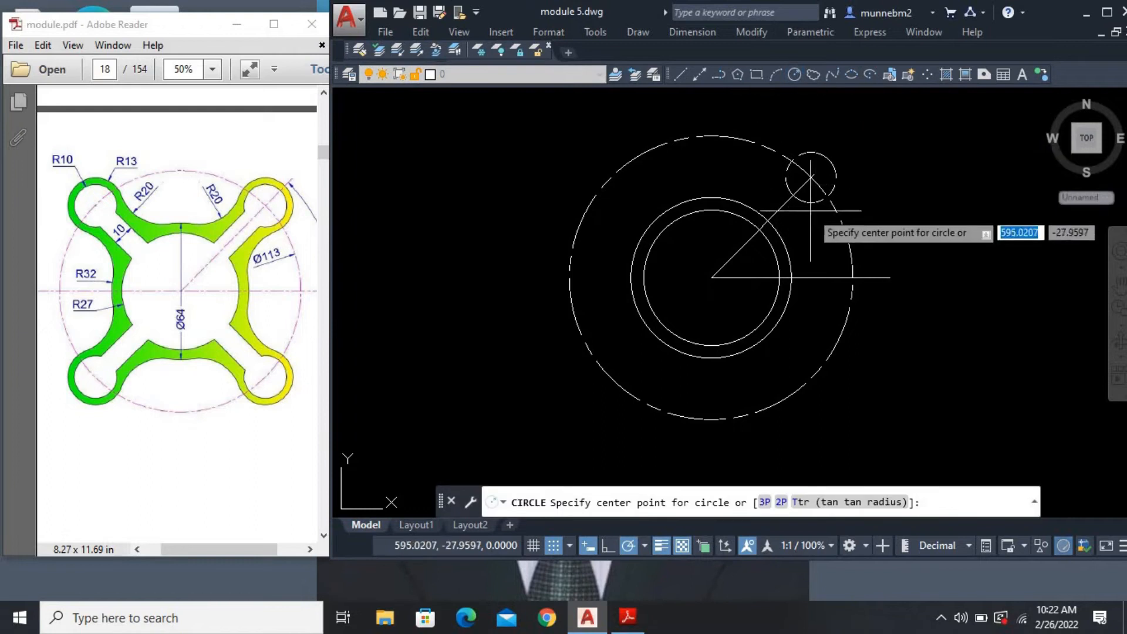
pyautogui.click(811, 176)
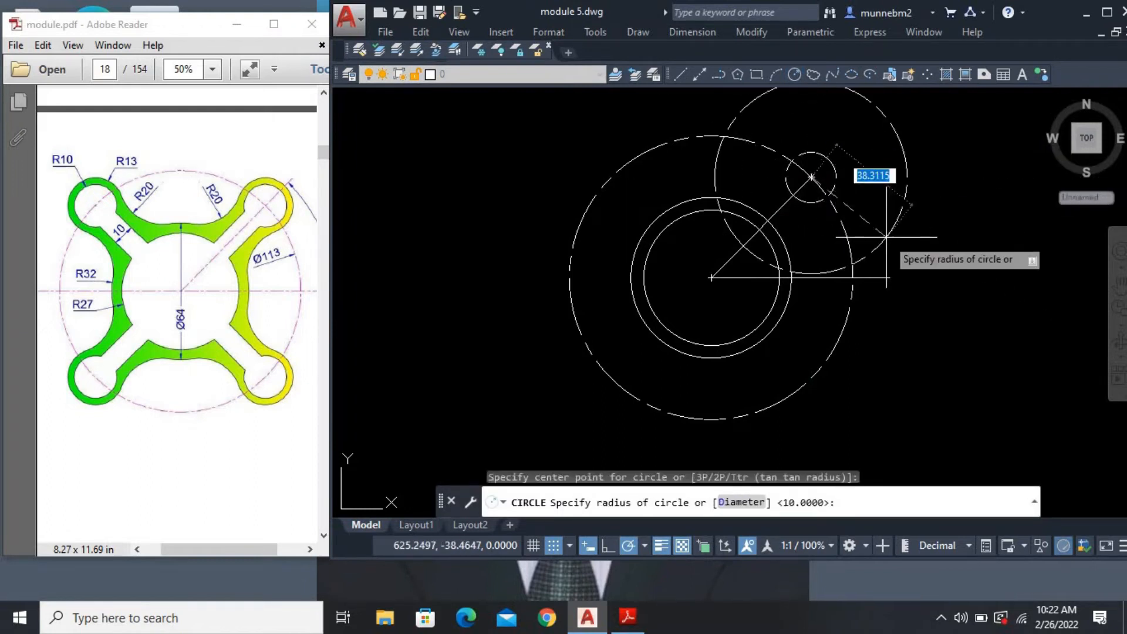
pyautogui.click(858, 223)
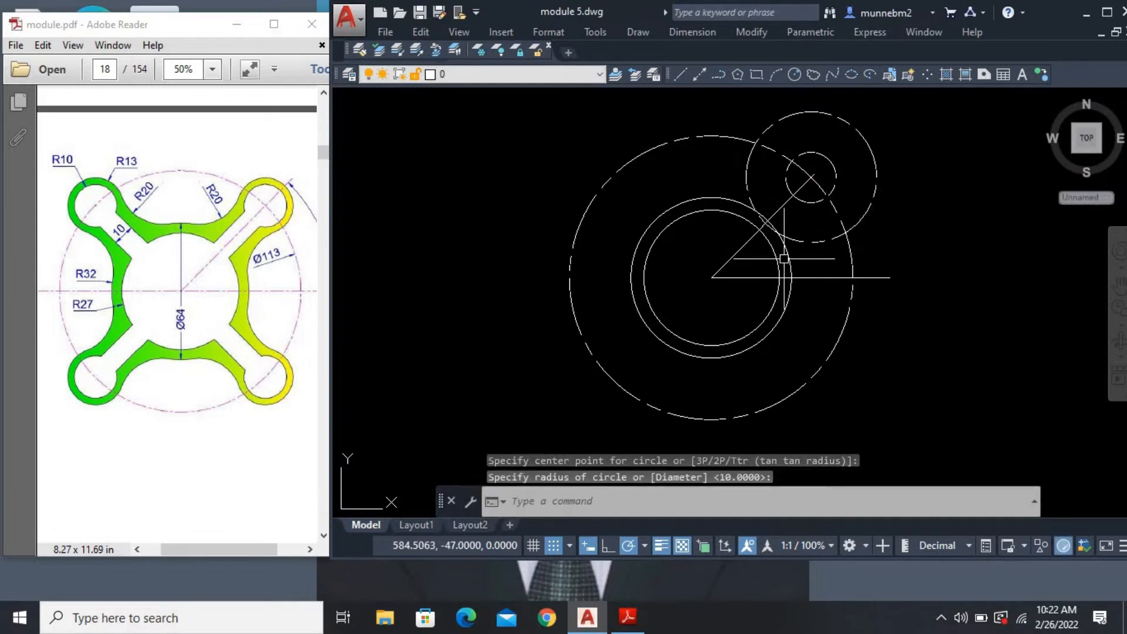
# Restore the ribbon with the RIBBON command
pyautogui.write('RIB')
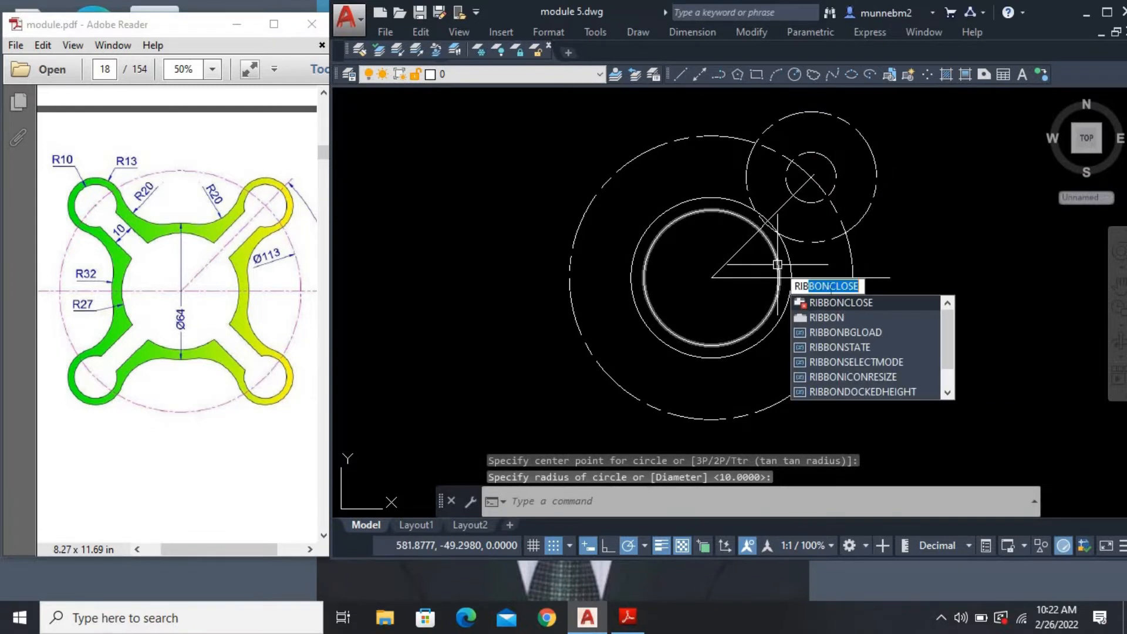
pyautogui.click(835, 319)
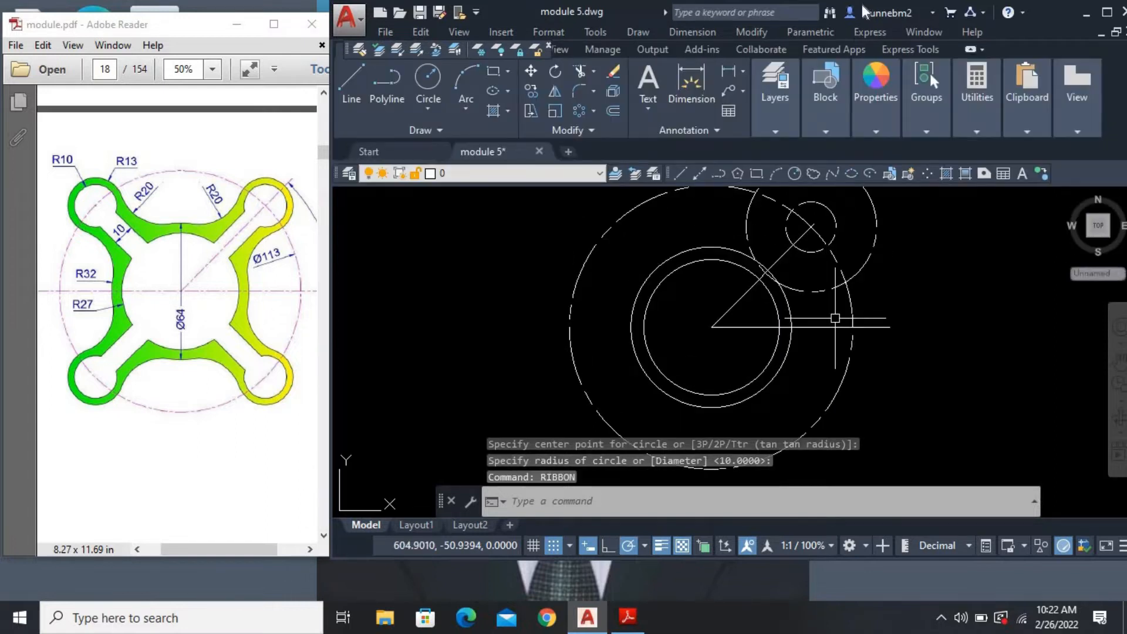
pyautogui.click(864, 132)
# Erase the two dashed concentric circles at the diagonal line's outer end
pyautogui.click(831, 209)
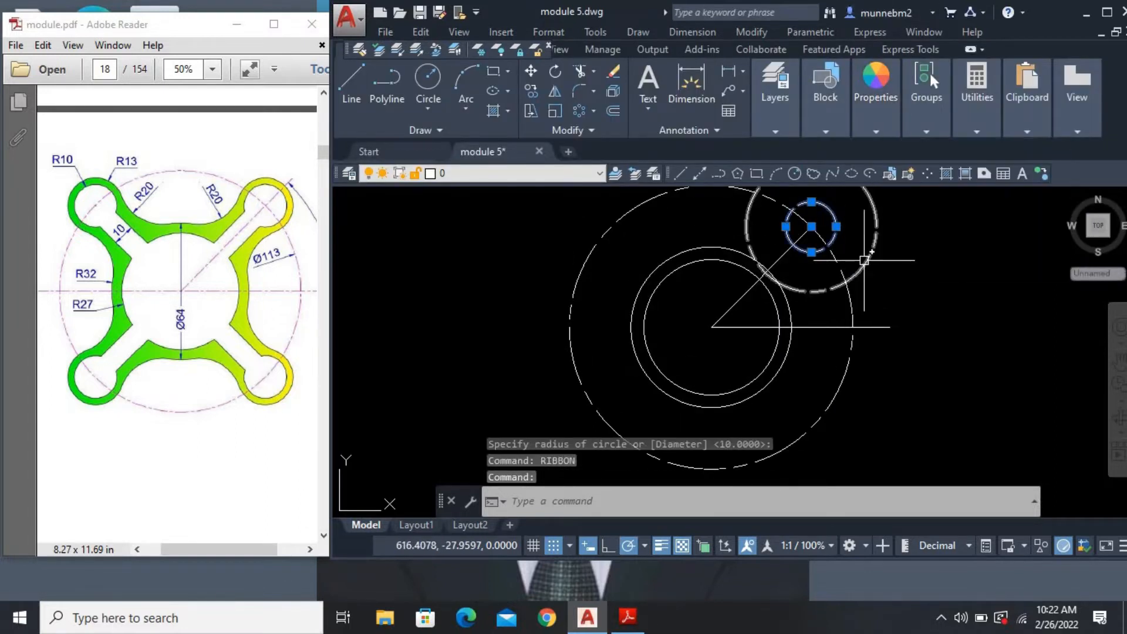
pyautogui.click(864, 260)
pyautogui.press('Delete')
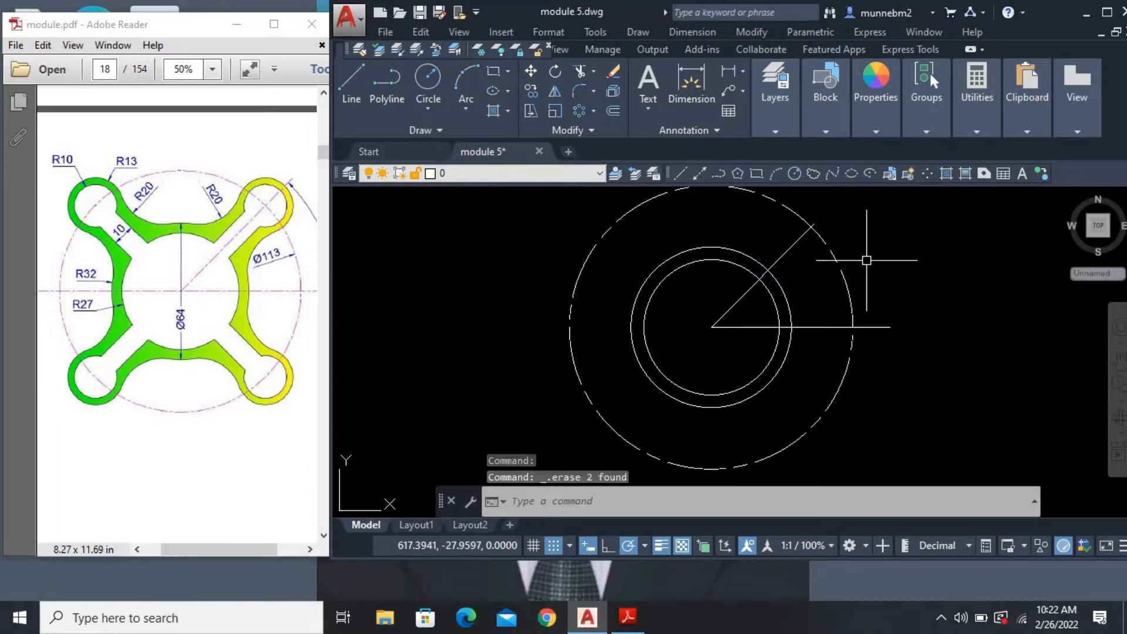
# Make Continuous the current linetype for new objects
pyautogui.click(877, 133)
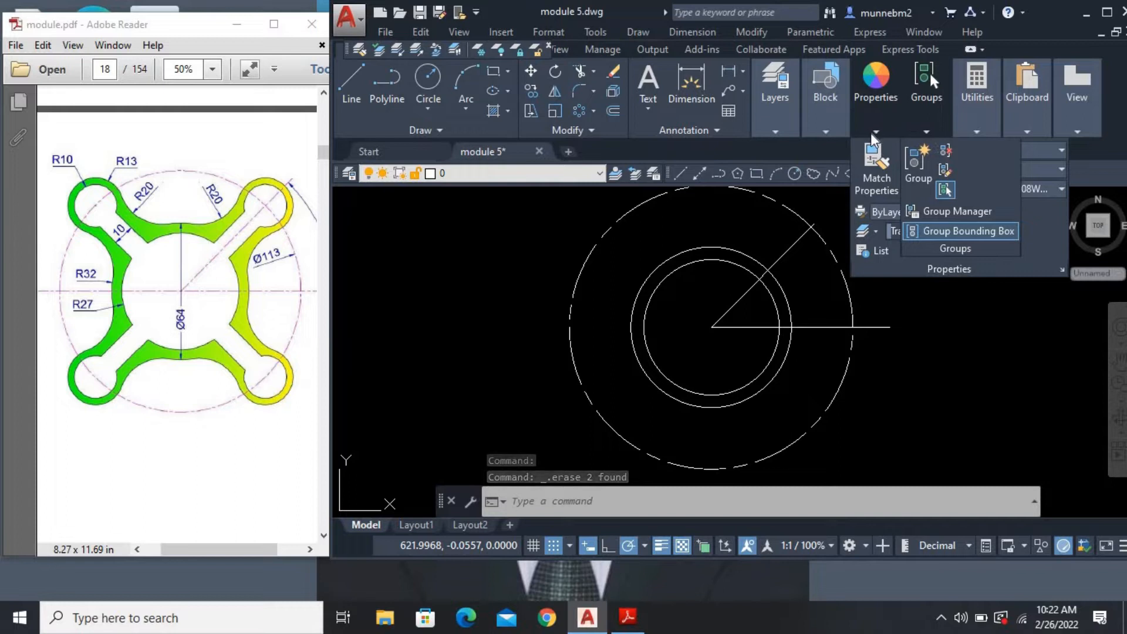
pyautogui.click(957, 189)
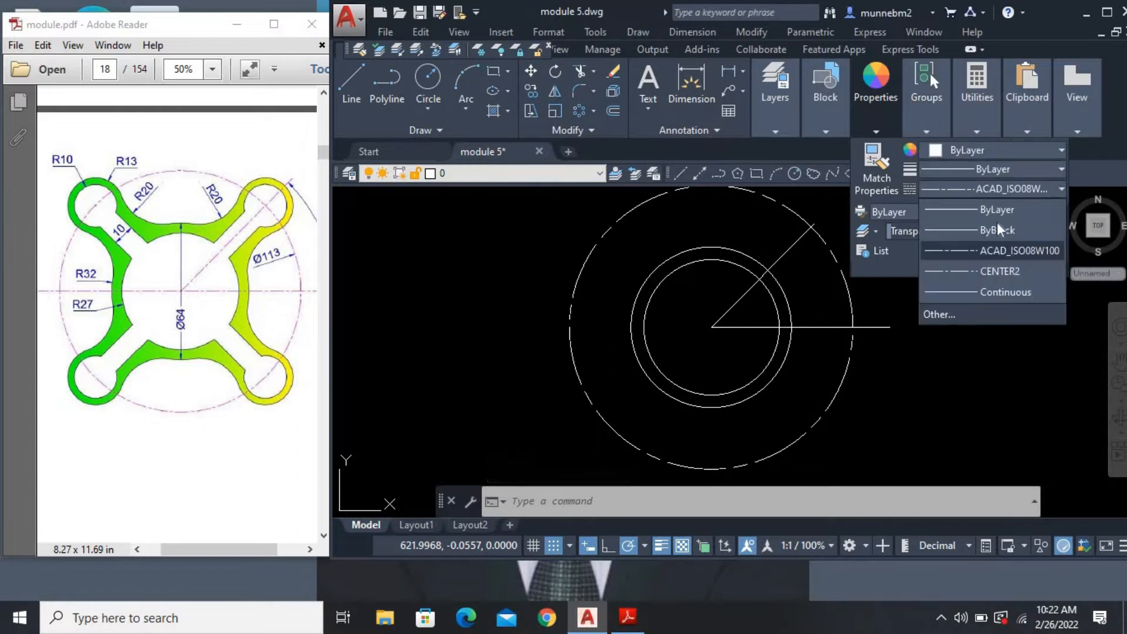
pyautogui.click(993, 296)
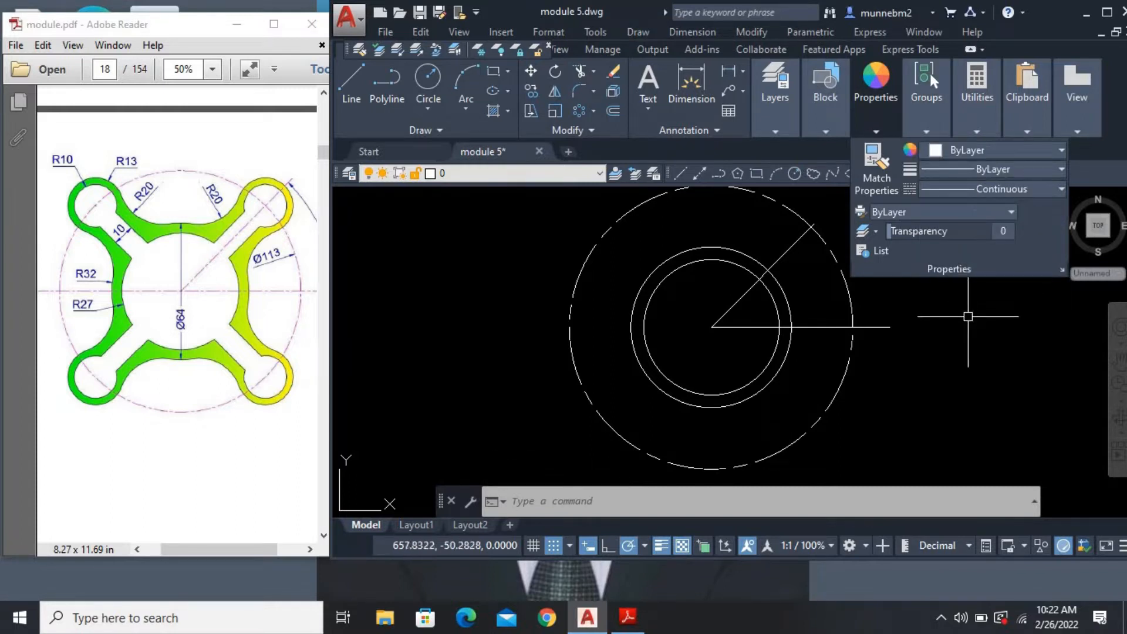
pyautogui.click(968, 316)
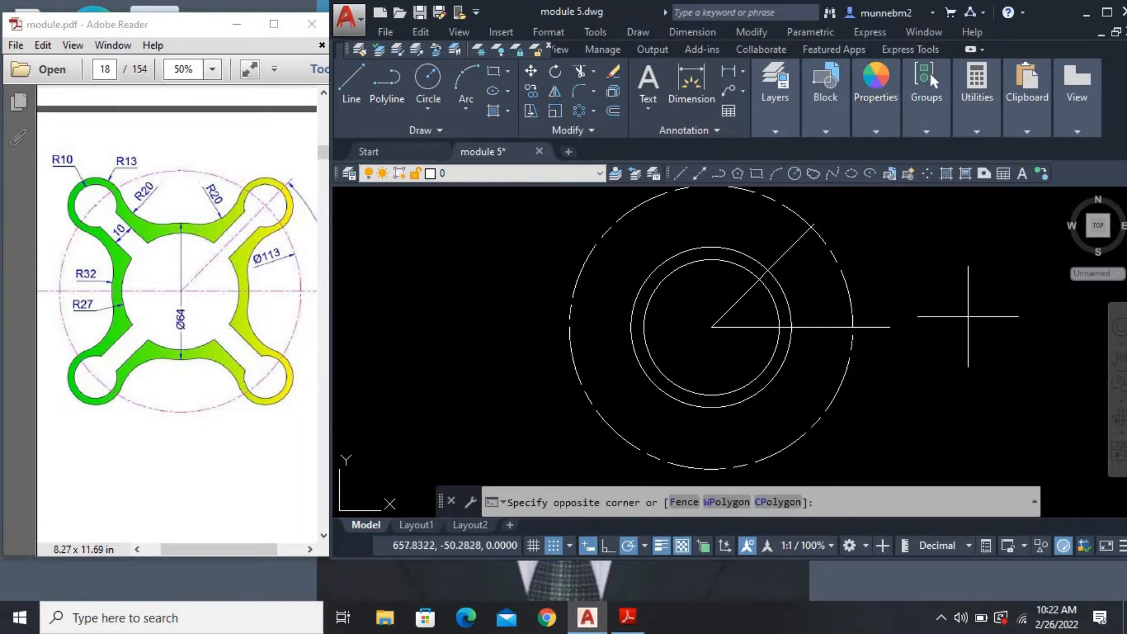
# Draw a continuous circle of radius 10 centered where the diagonal line crosses the dashed pitch circle
pyautogui.click(795, 174)
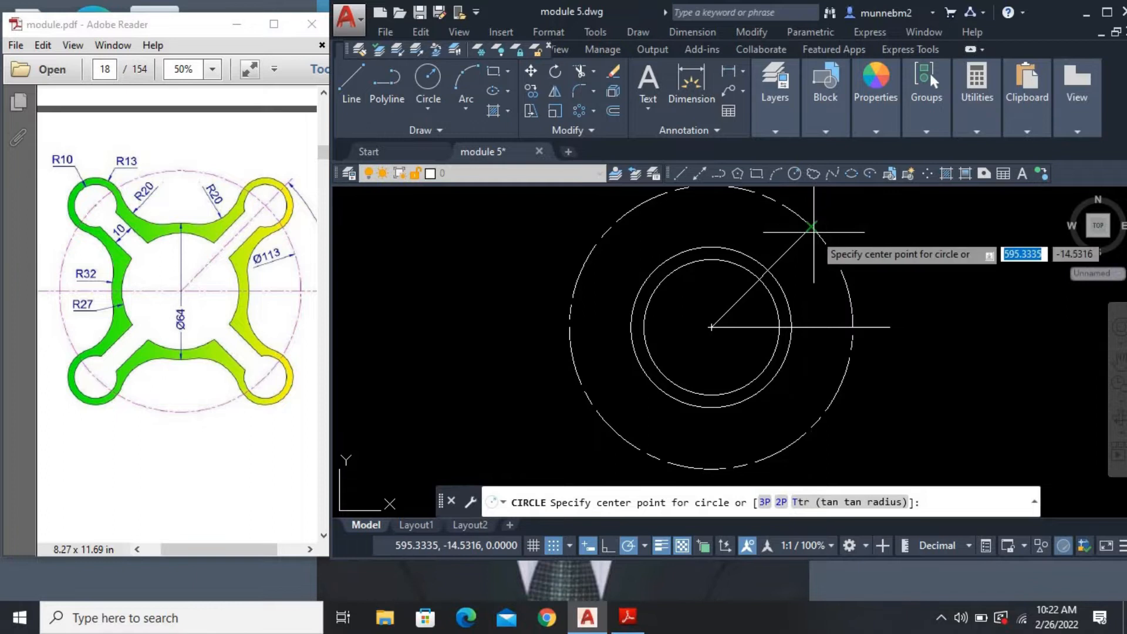
pyautogui.click(811, 225)
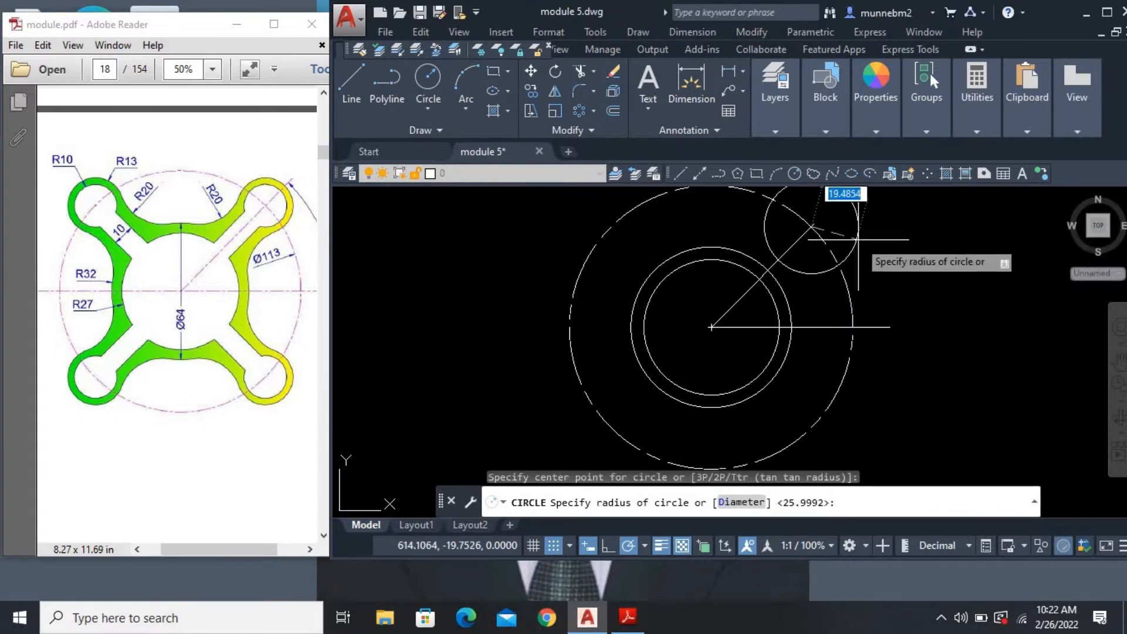
pyautogui.write('10')
pyautogui.press('Return')
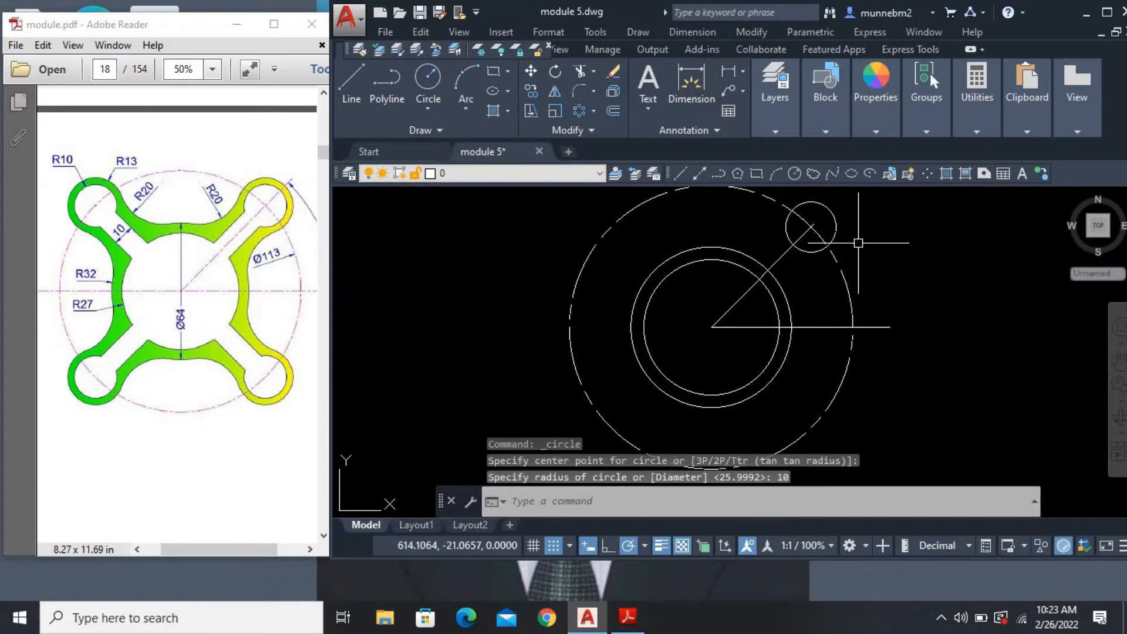
pyautogui.press('Return')
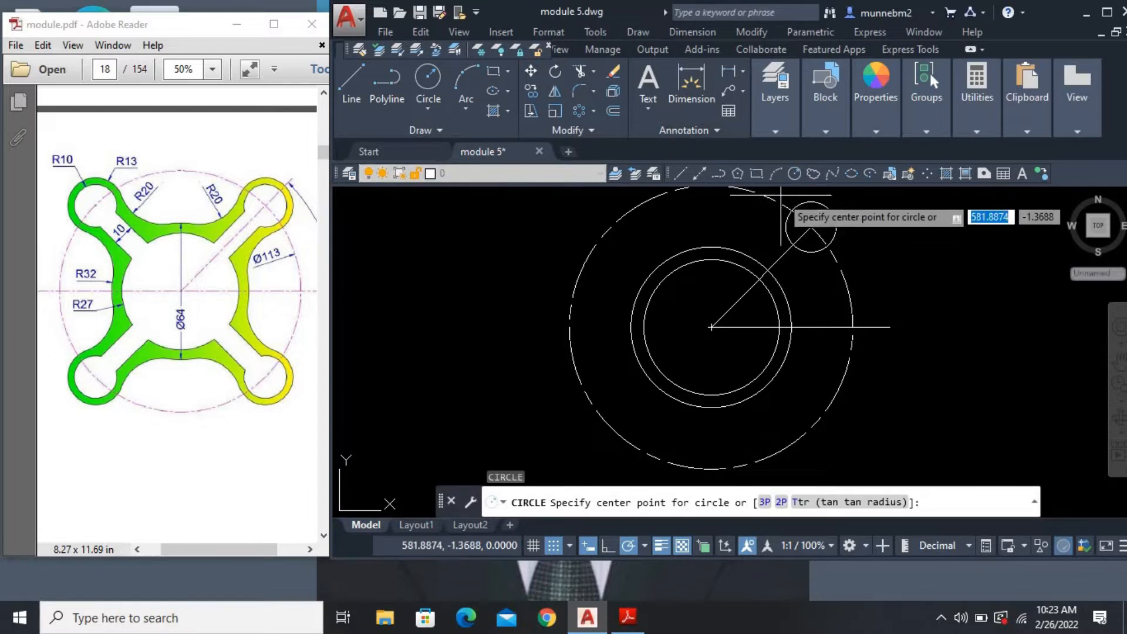
pyautogui.click(811, 226)
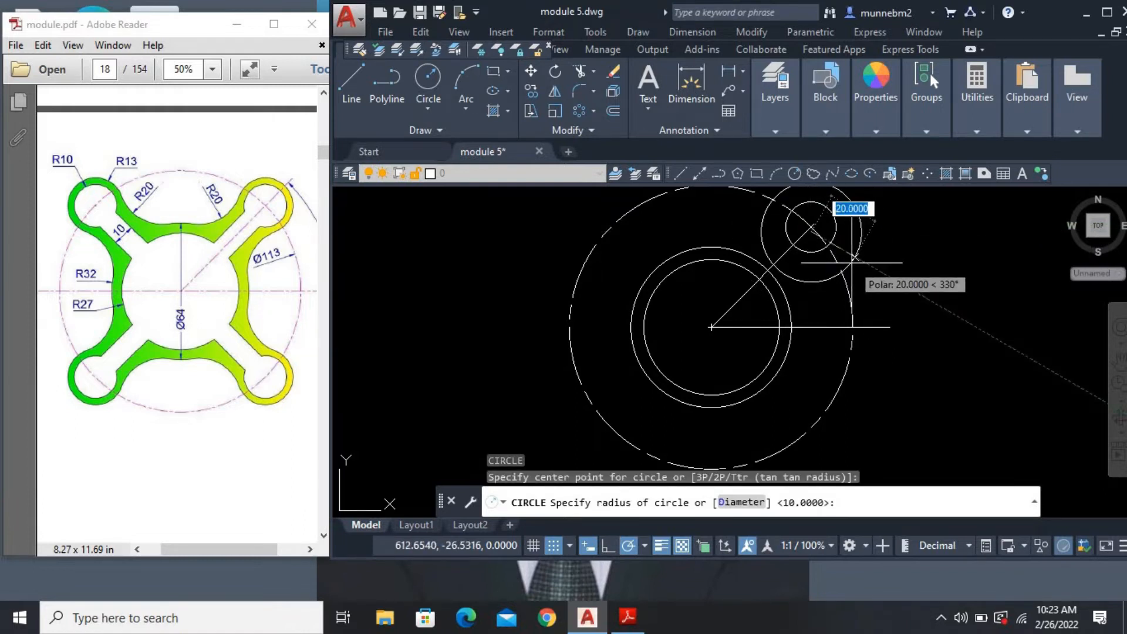
pyautogui.press('Escape')
pyautogui.press('Escape')
pyautogui.press('Escape')
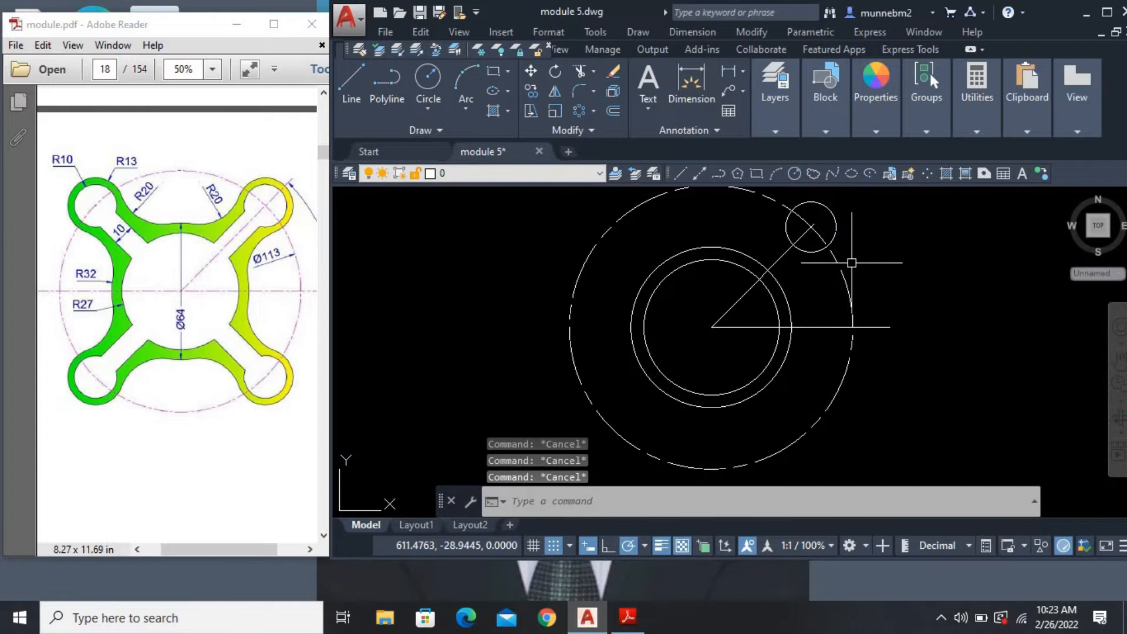
# Erase the diagonal line running from the large circles' center to the radius 10 circle
pyautogui.click(916, 133)
pyautogui.moveTo(885, 236); pyautogui.dragTo(847, 285, button='middle')
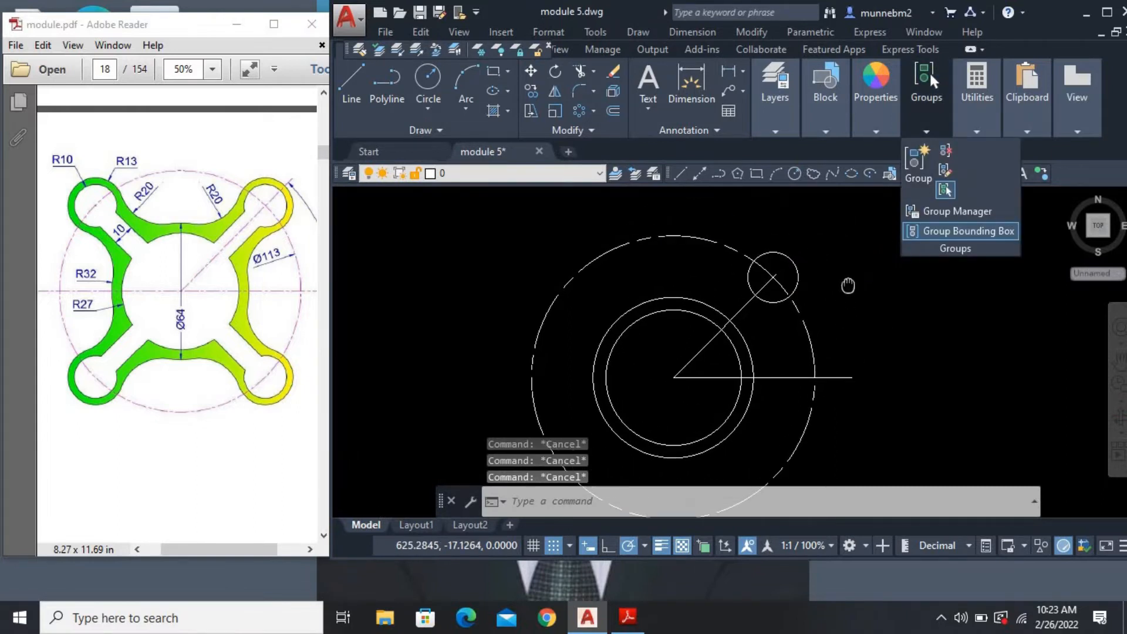
pyautogui.click(765, 284)
pyautogui.press('Delete')
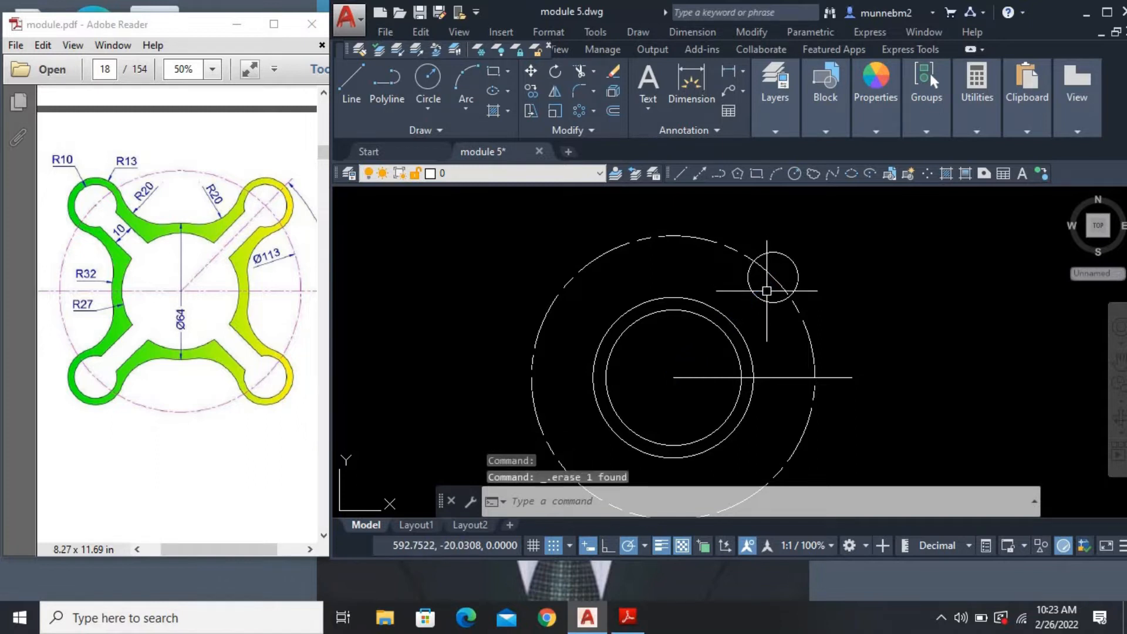
# Draw a circle of radius 13 concentric with the radius 10 circle on the pitch circle
pyautogui.click(794, 173)
pyautogui.click(773, 276)
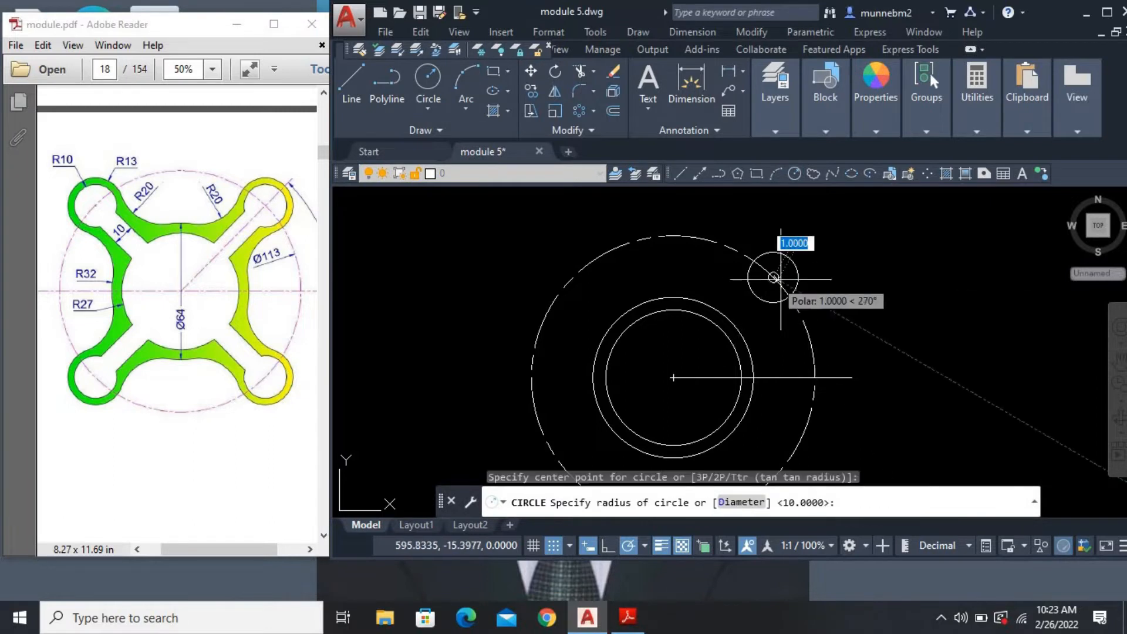
pyautogui.write('13')
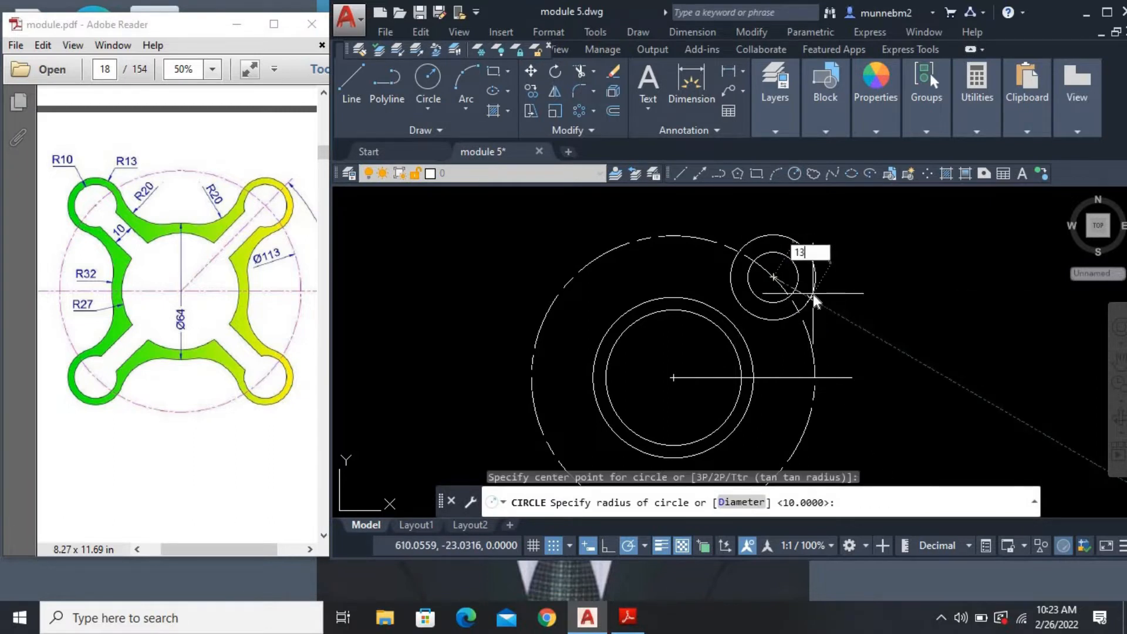
pyautogui.press('Return')
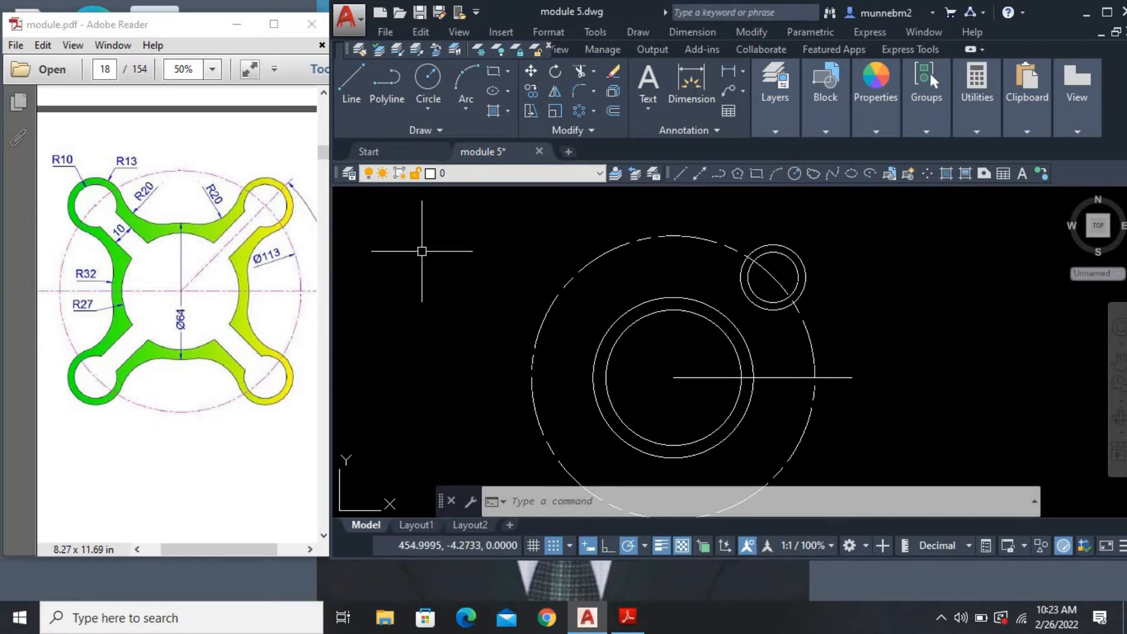
# Draw a line from the center of the large circles to the center of the two small arm-end circles
pyautogui.click(680, 174)
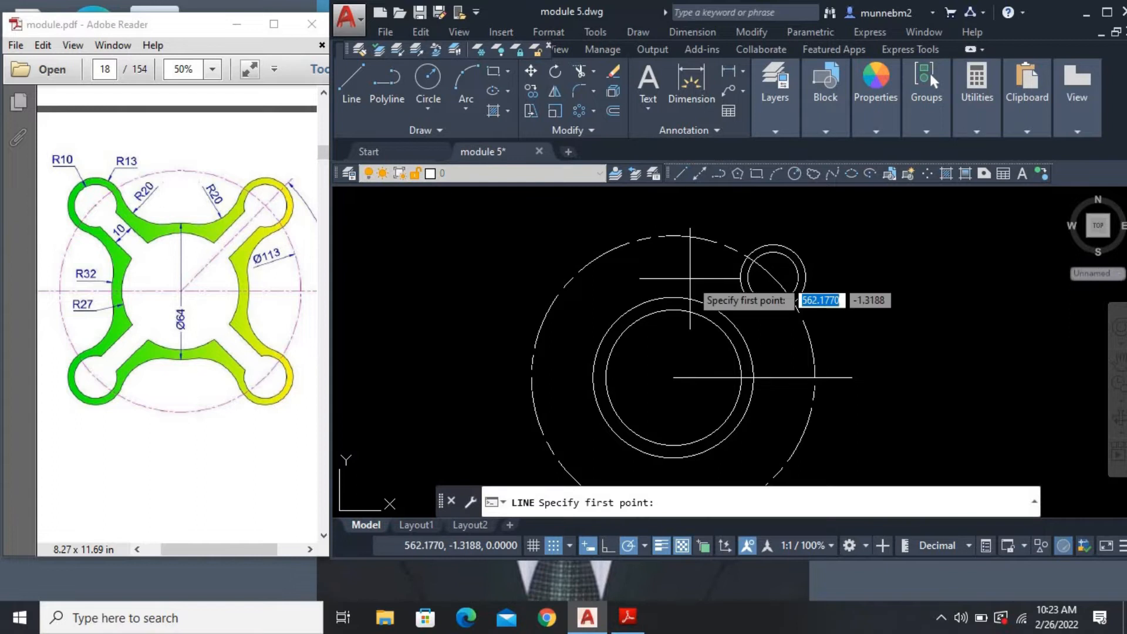
pyautogui.click(673, 378)
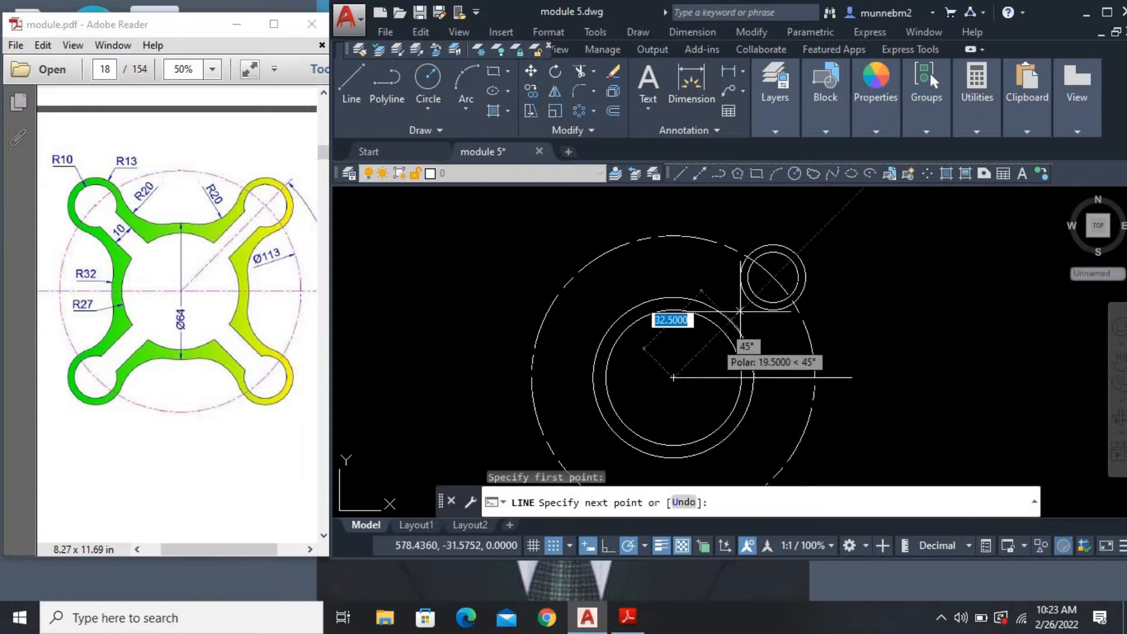
pyautogui.click(773, 276)
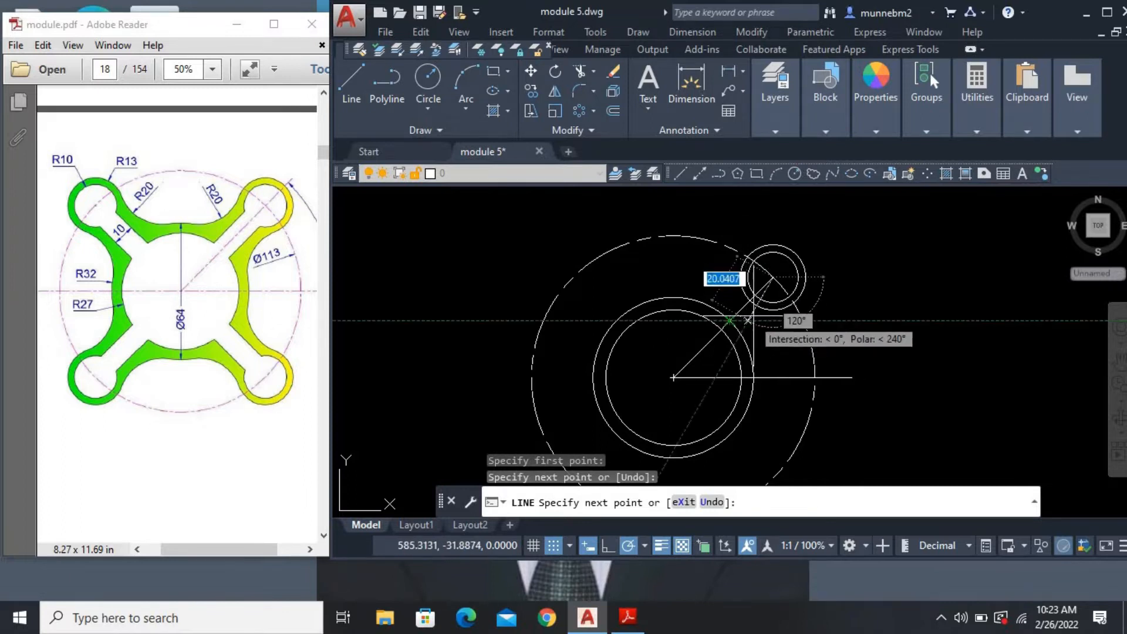
pyautogui.press('Escape')
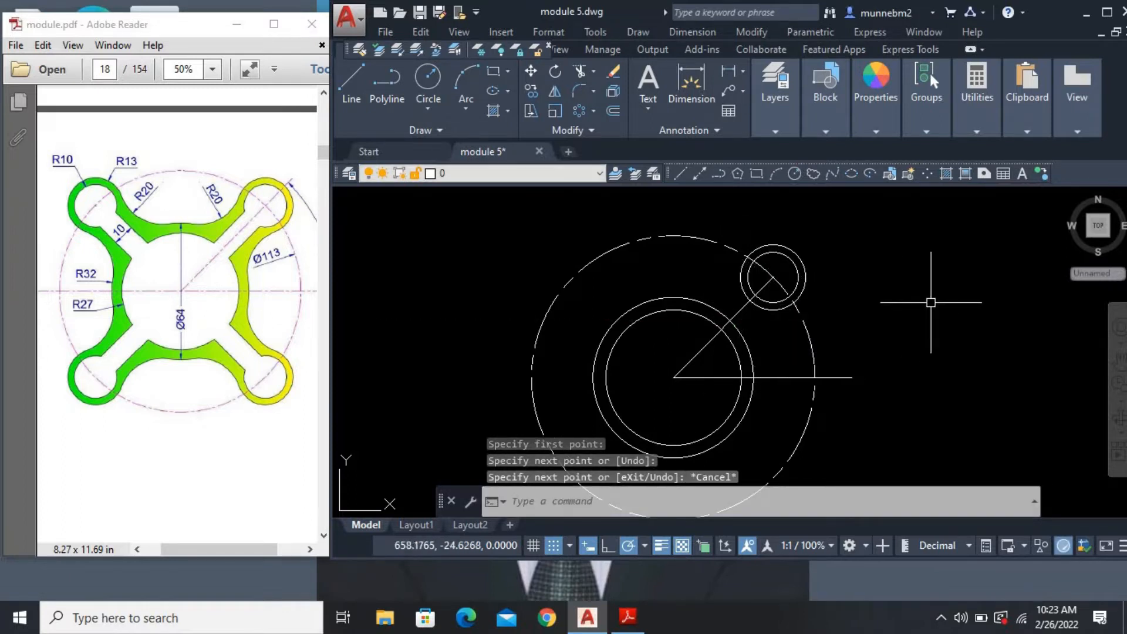
# Hide the ribbon with the RIBBONCLOSE command
pyautogui.write('RIBBONCLOSE')
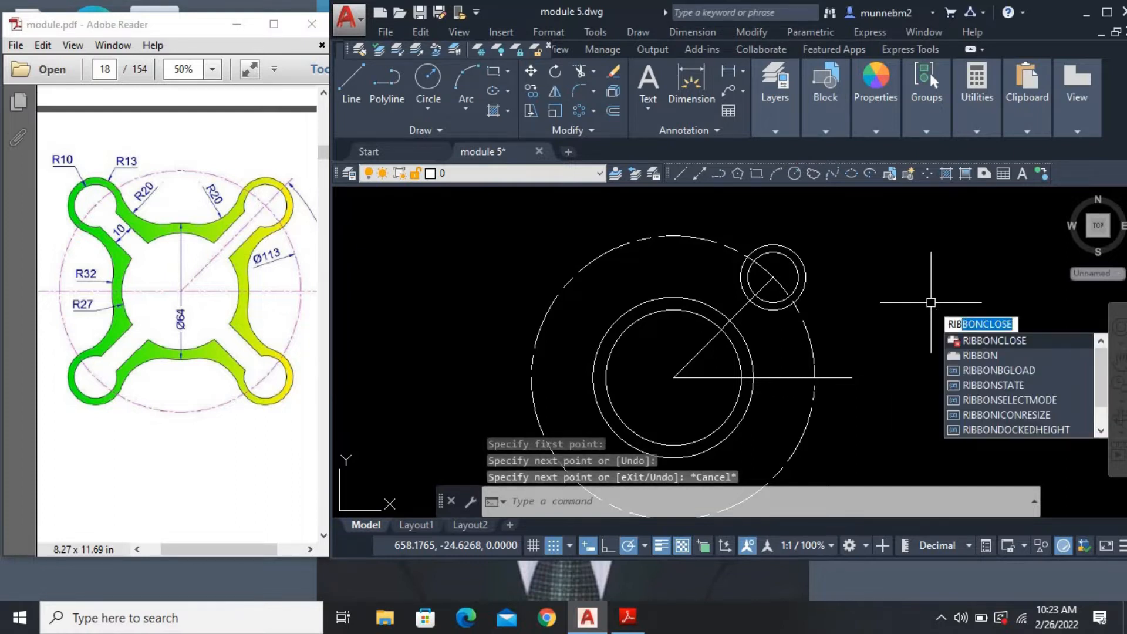
pyautogui.press('Return')
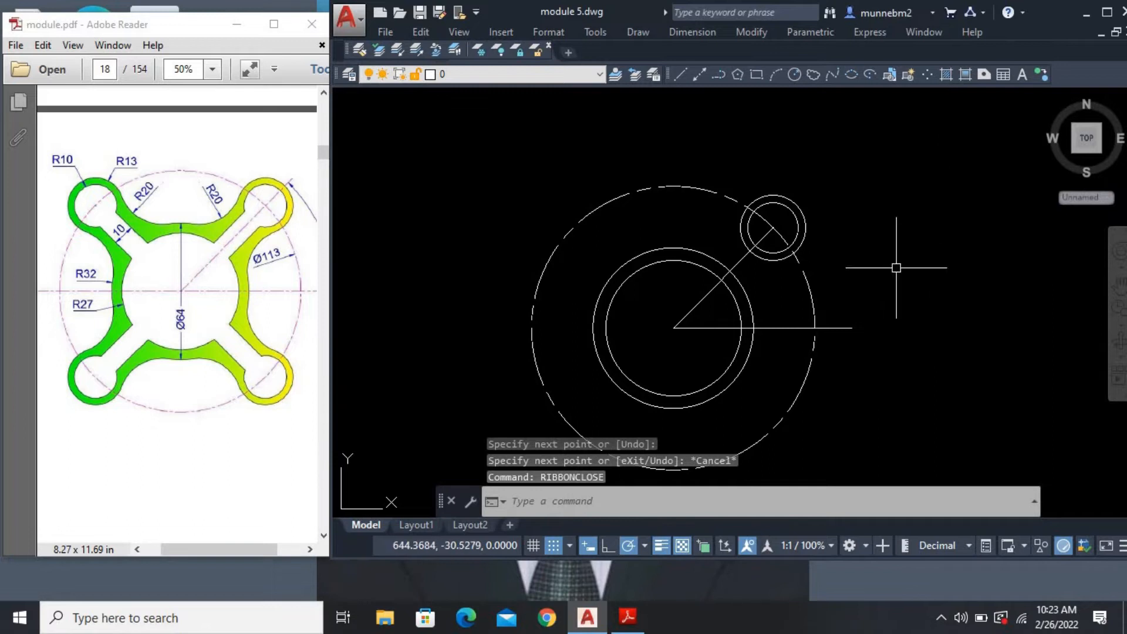
pyautogui.moveTo(894, 268); pyautogui.dragTo(899, 255, button='middle')
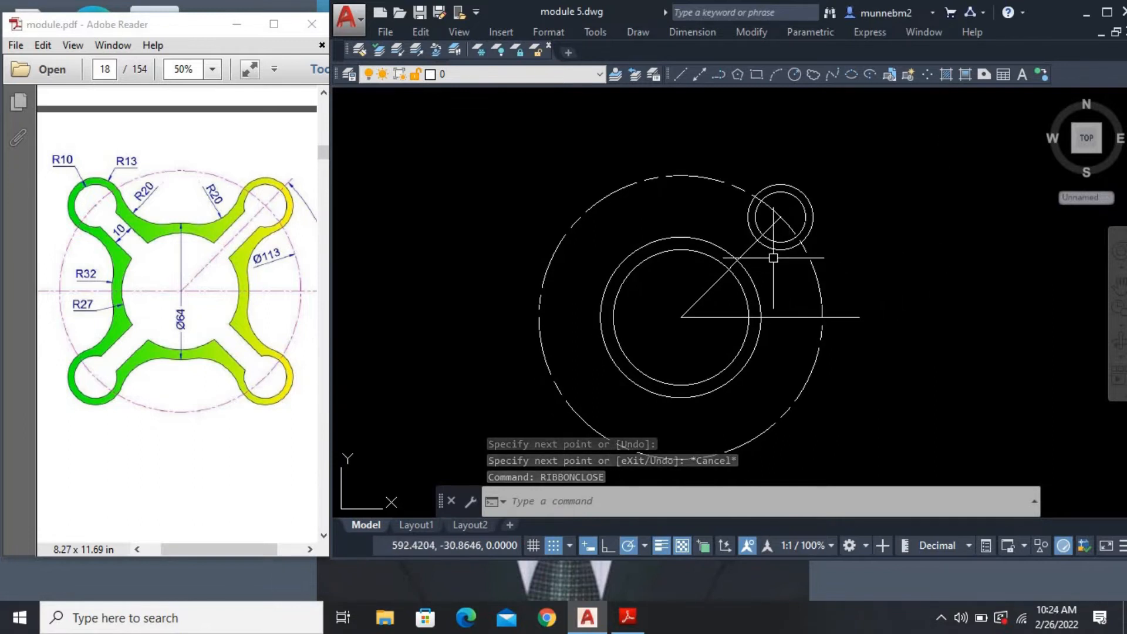
# Offset the diagonal line between the large circles' center and the arm-end circles by 5 to its upper-left side
pyautogui.write('off')
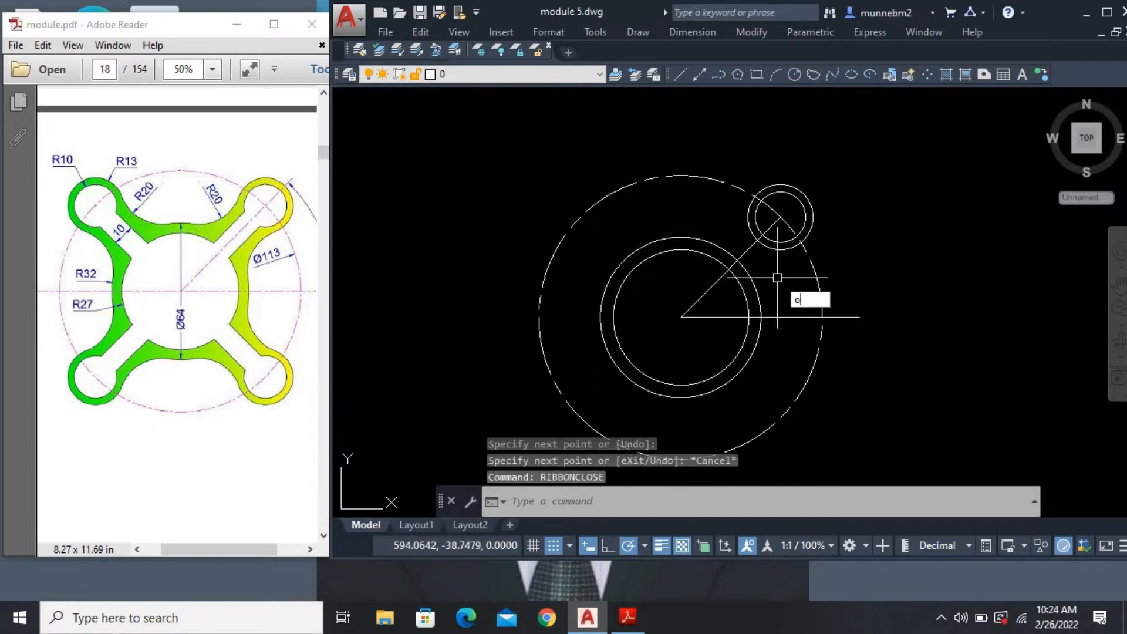
pyautogui.press('Return')
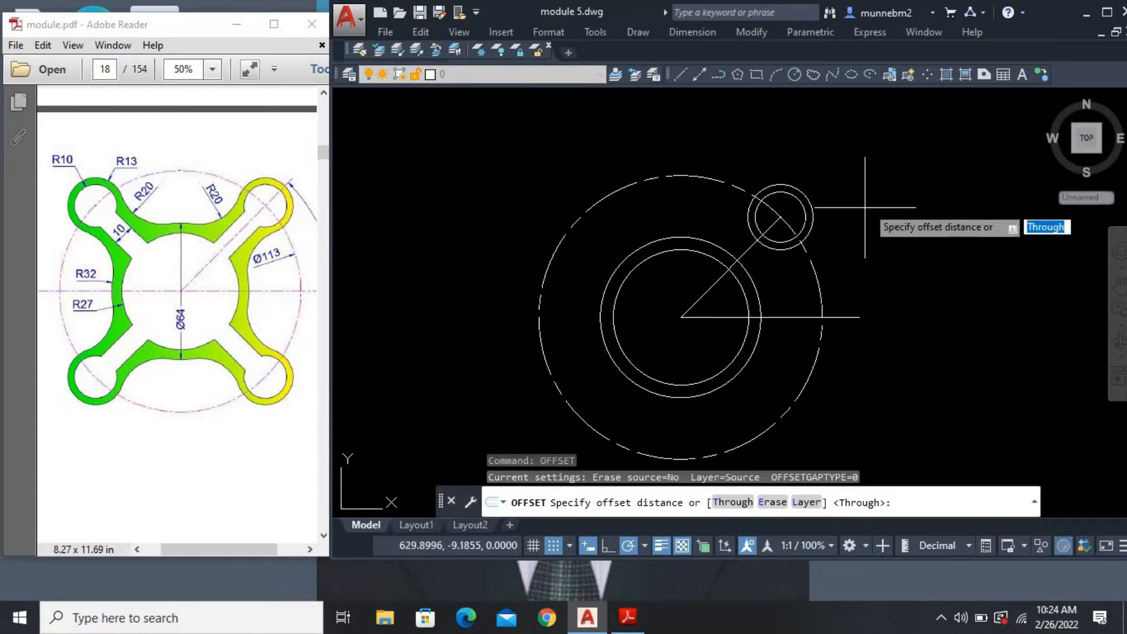
pyautogui.click(752, 250)
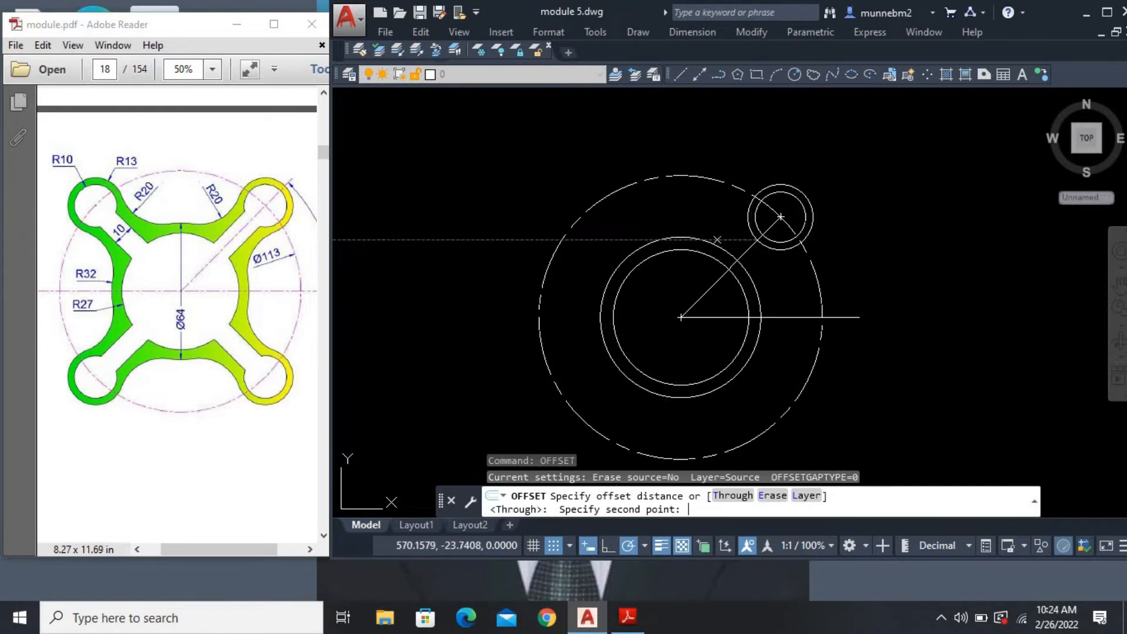
pyautogui.click(717, 239)
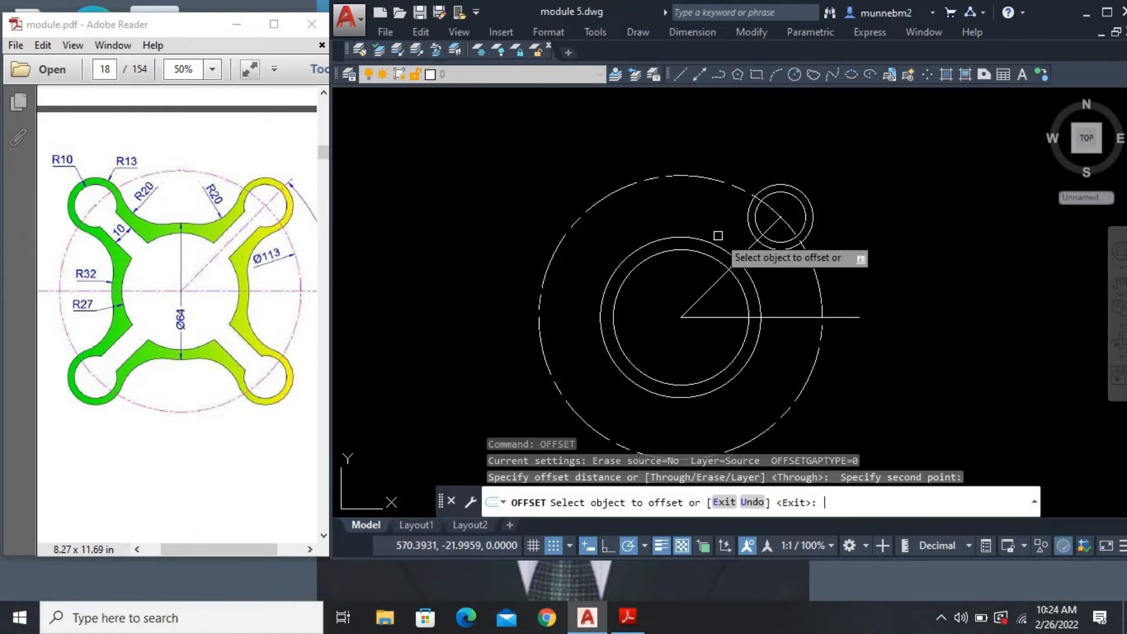
pyautogui.click(756, 241)
pyautogui.write('5')
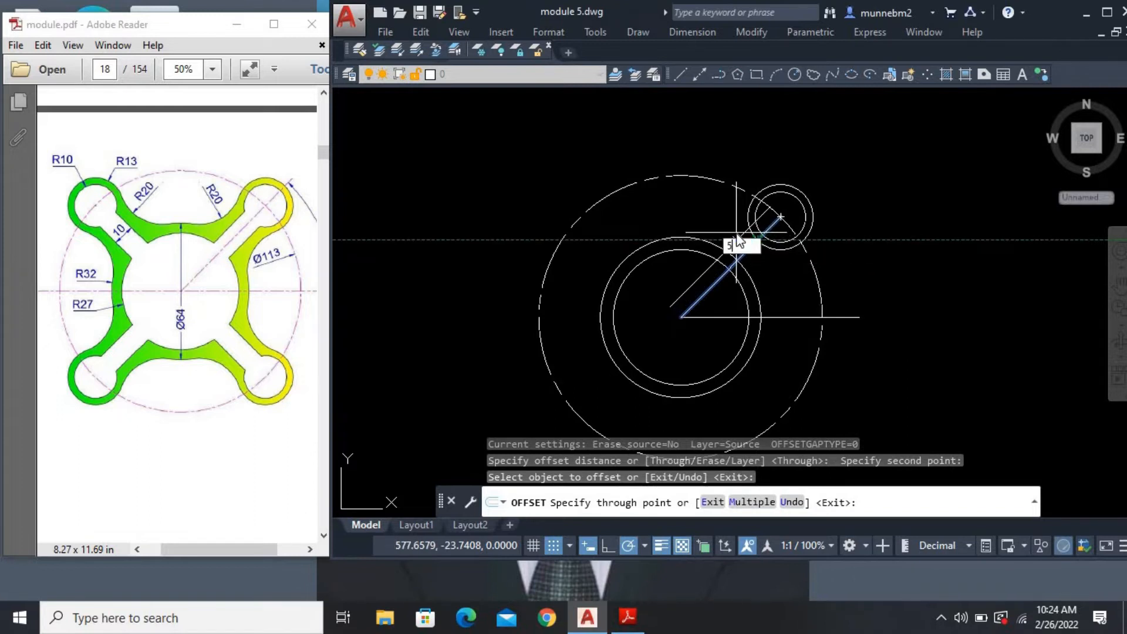
pyautogui.press('Return')
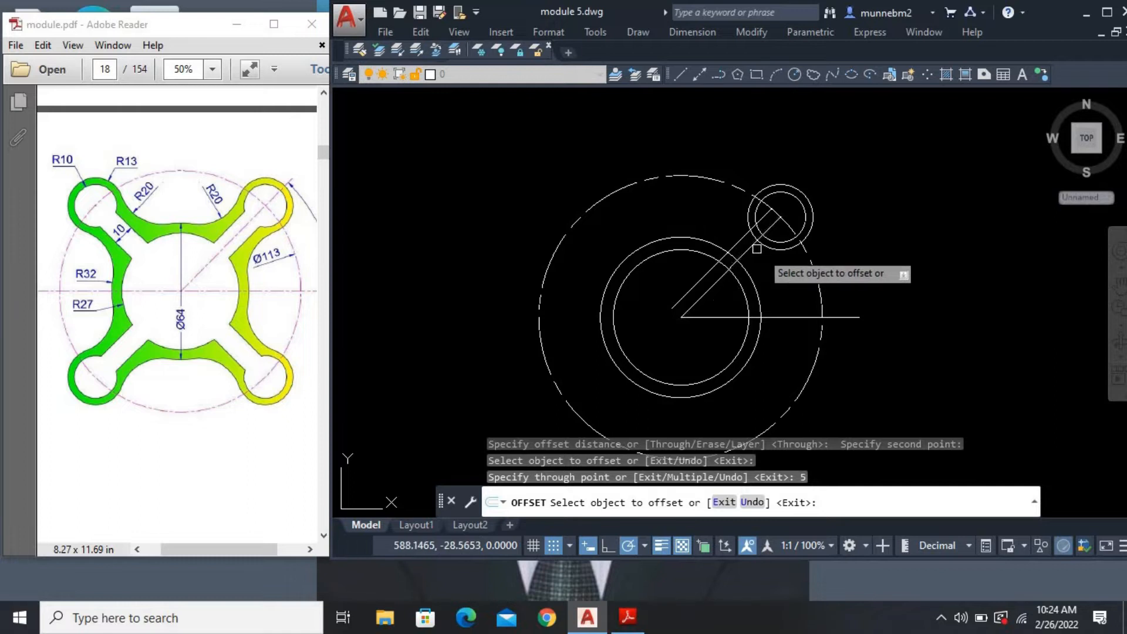
# Offset the same diagonal center line by 5 to its lower-right side
pyautogui.click(757, 247)
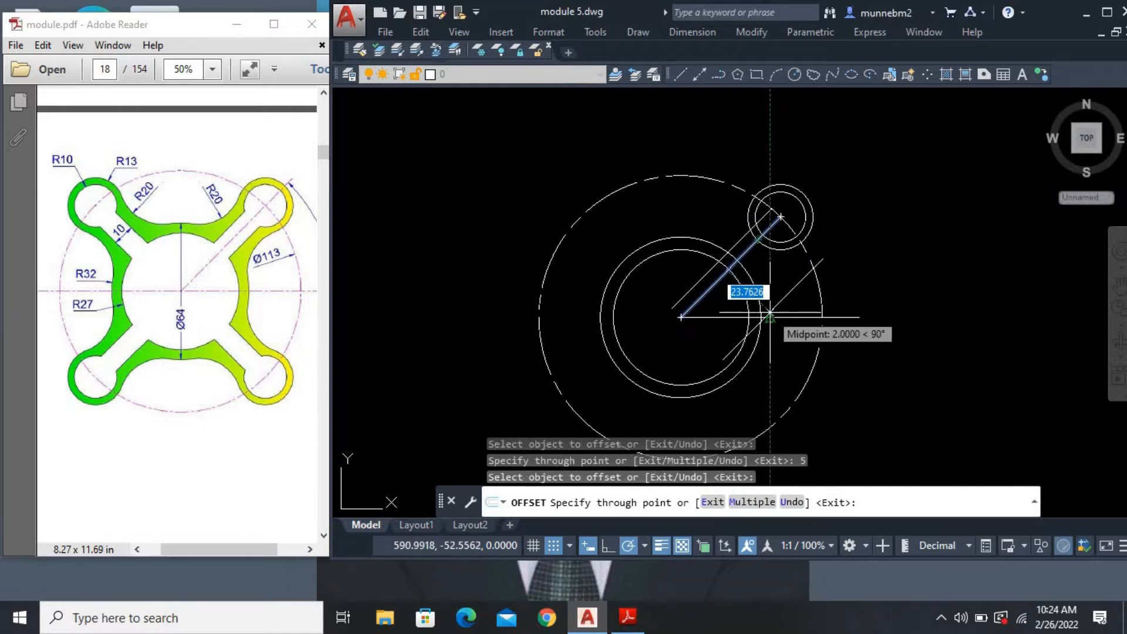
pyautogui.write('5')
pyautogui.press('Return')
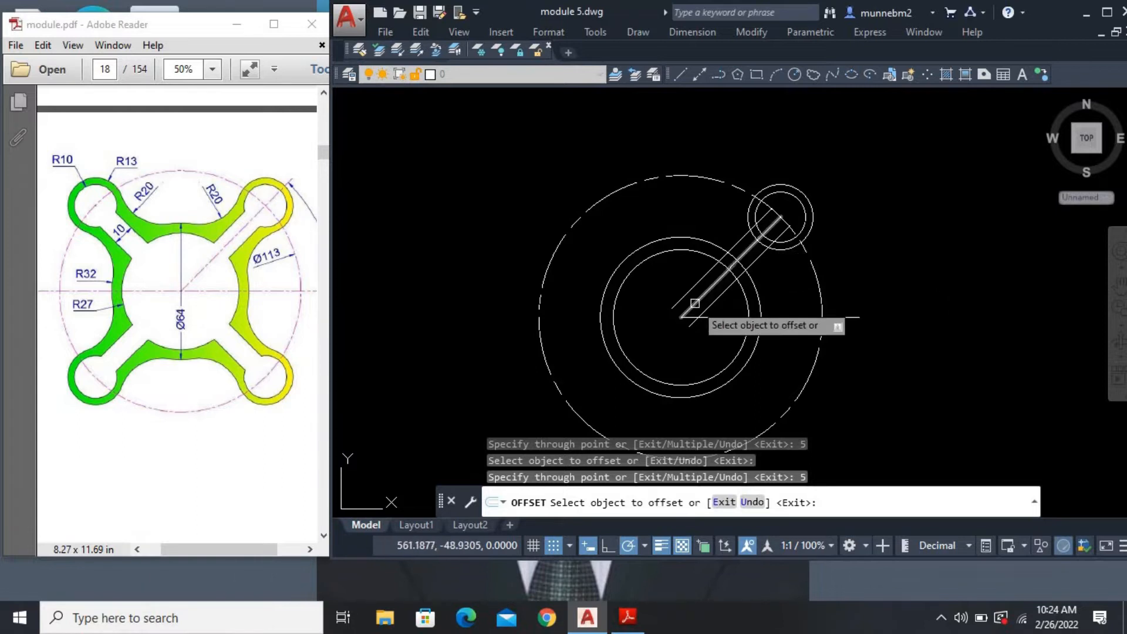
pyautogui.press('Escape')
pyautogui.press('Escape')
pyautogui.press('Escape')
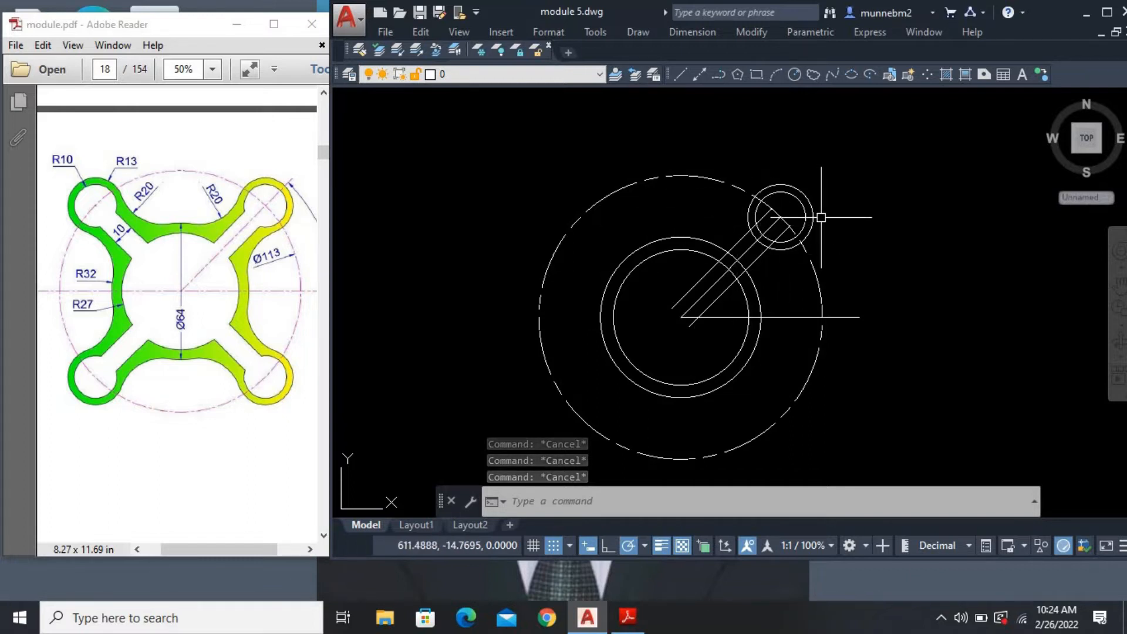
# Trim the small circles' arcs, the outer large circle's arc and the middle of the center line between the two offset lines
pyautogui.write('tr')
pyautogui.press('Return')
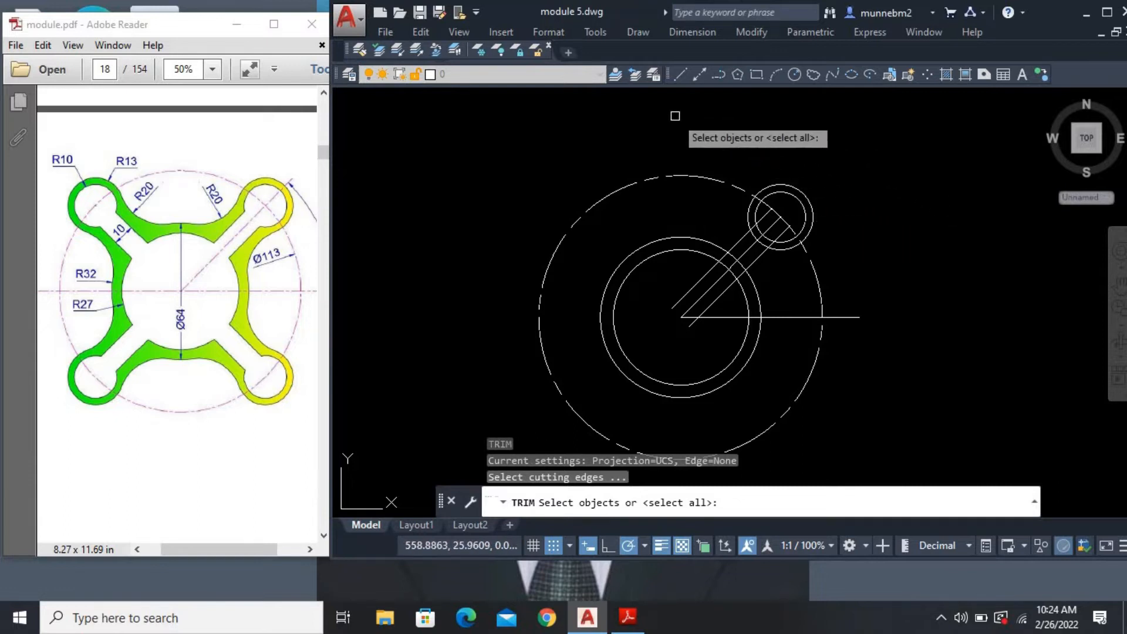
pyautogui.click(520, 142)
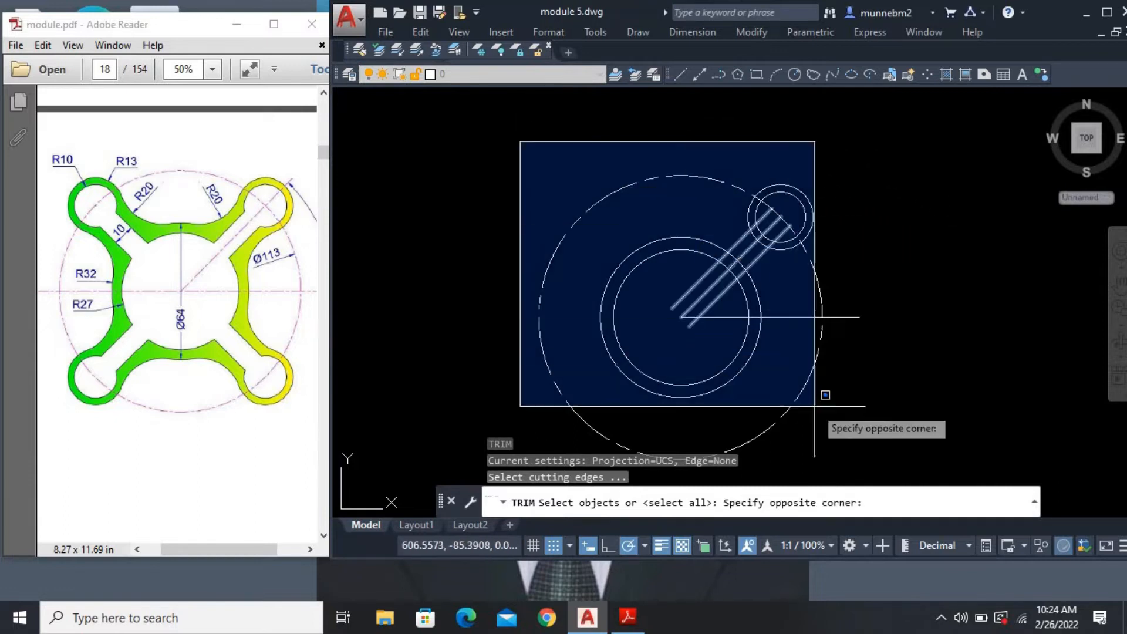
pyautogui.click(931, 460)
pyautogui.press('Return')
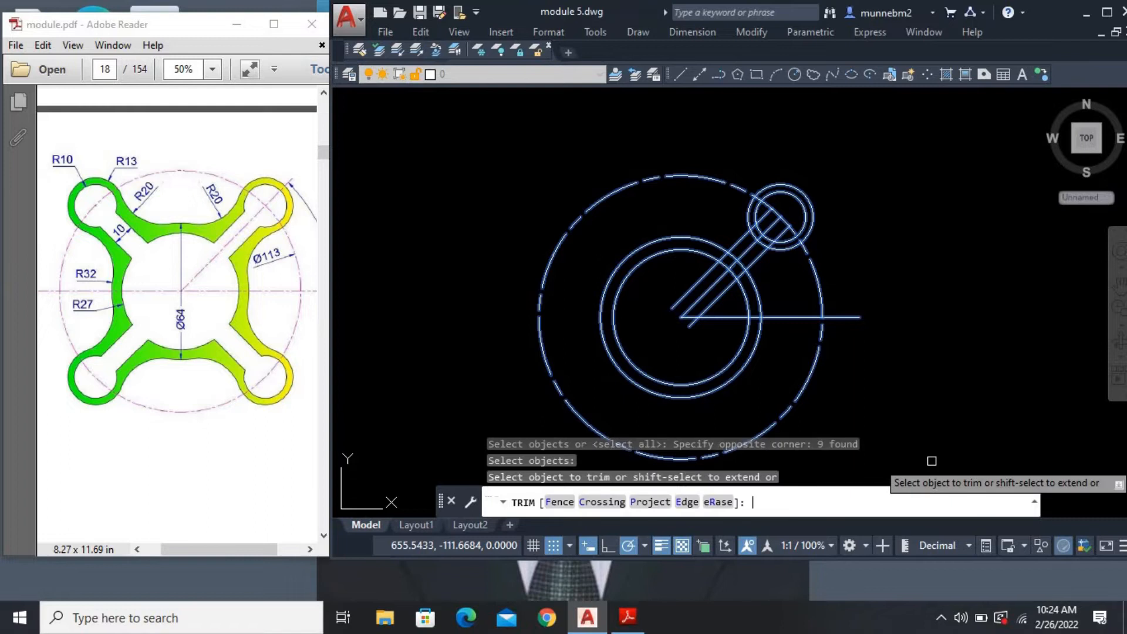
pyautogui.click(761, 241)
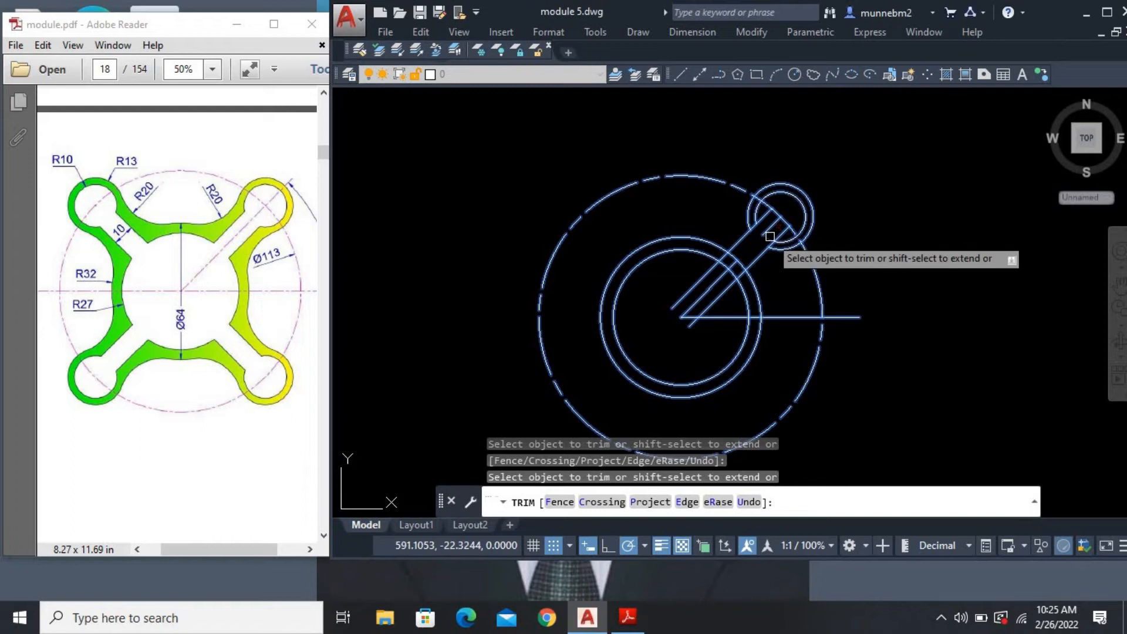
pyautogui.click(777, 216)
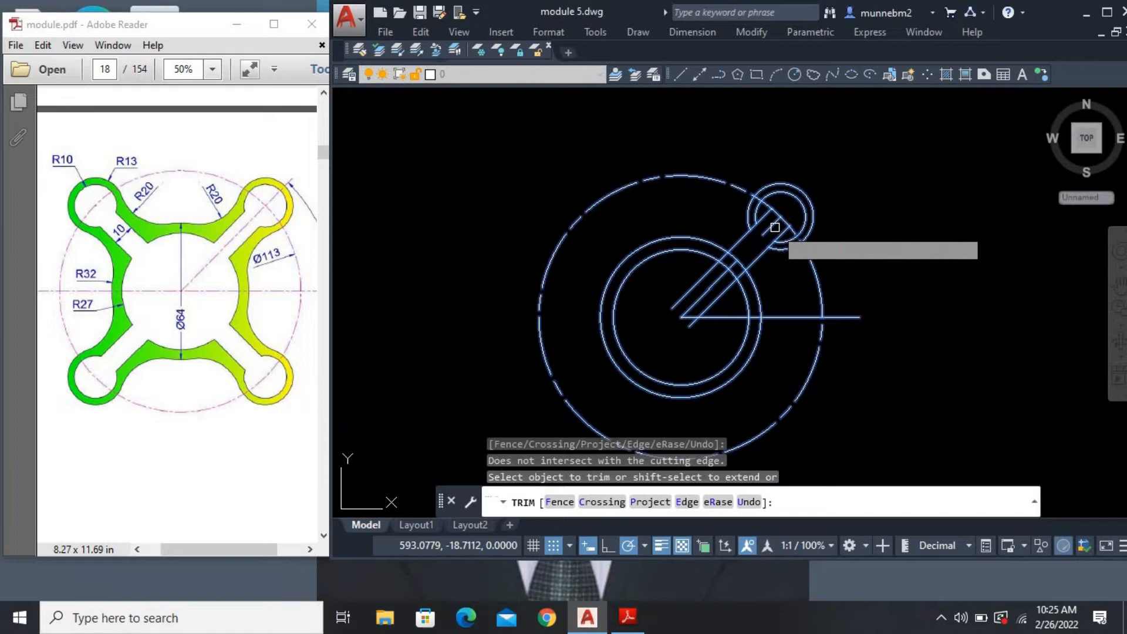
pyautogui.click(774, 227)
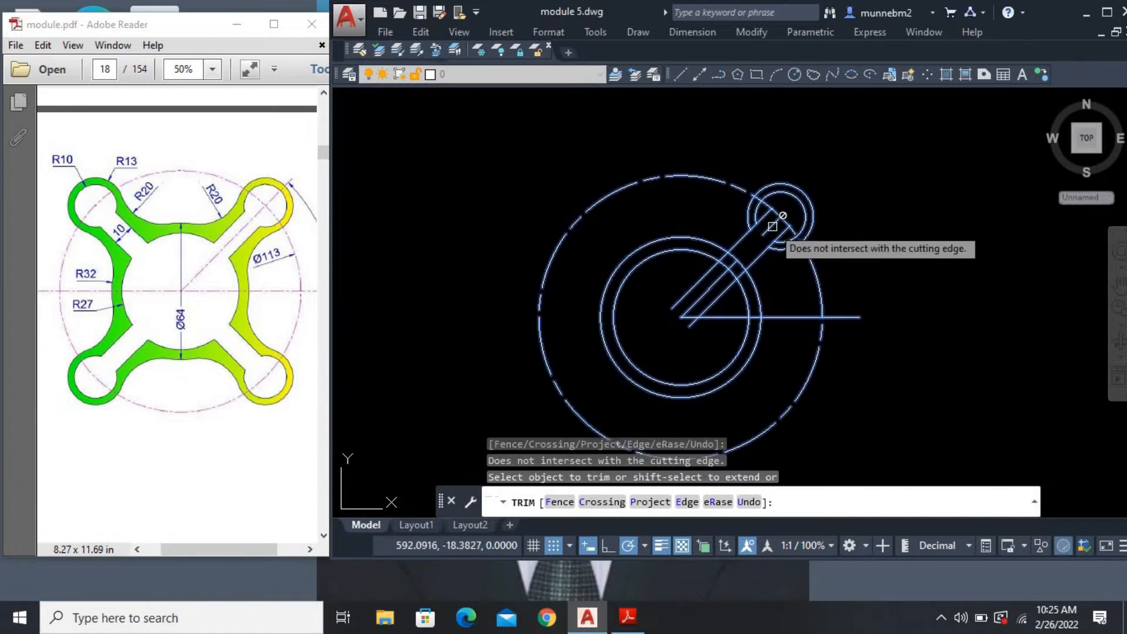
pyautogui.click(735, 261)
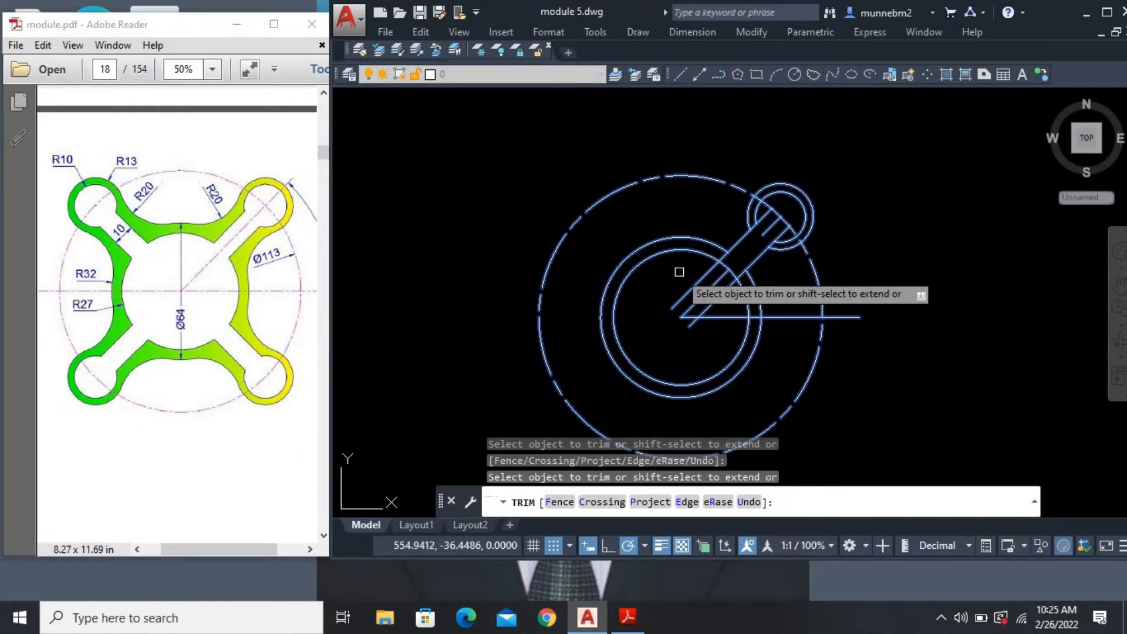
pyautogui.press('Escape')
pyautogui.press('Escape')
pyautogui.press('Escape')
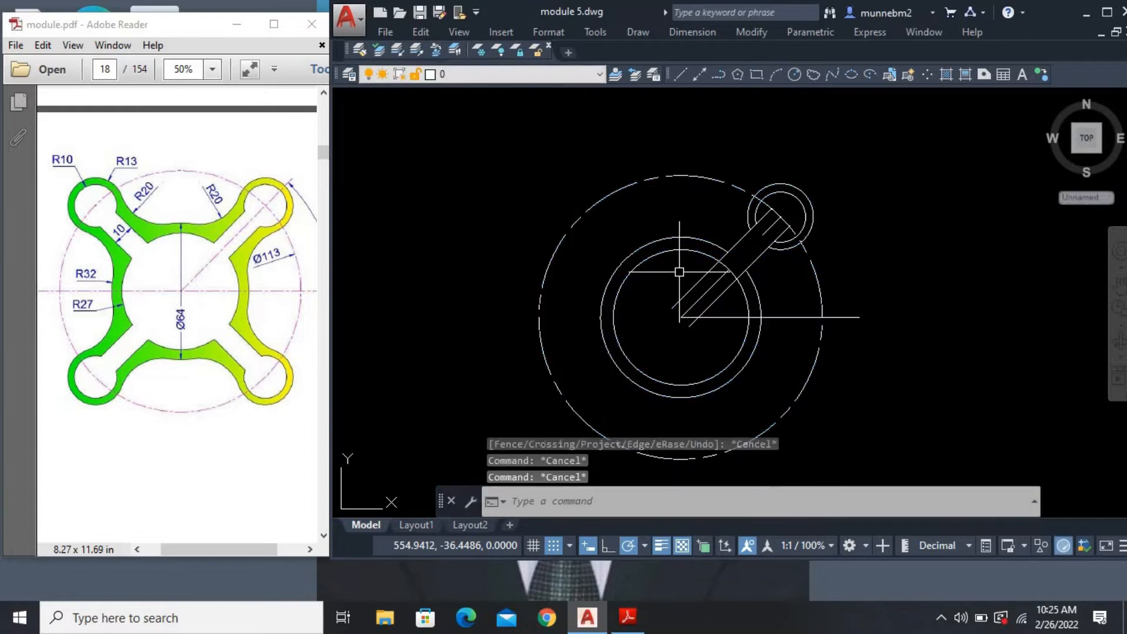
# Erase the two leftover pieces of the arm's diagonal center line
pyautogui.click(765, 227)
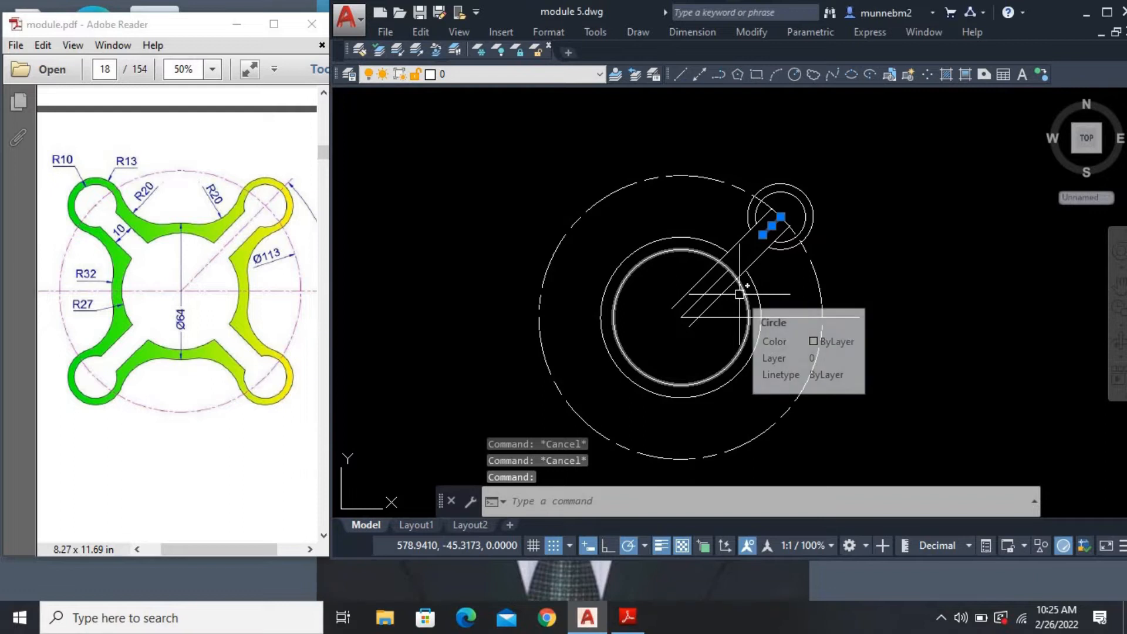
pyautogui.press('Delete')
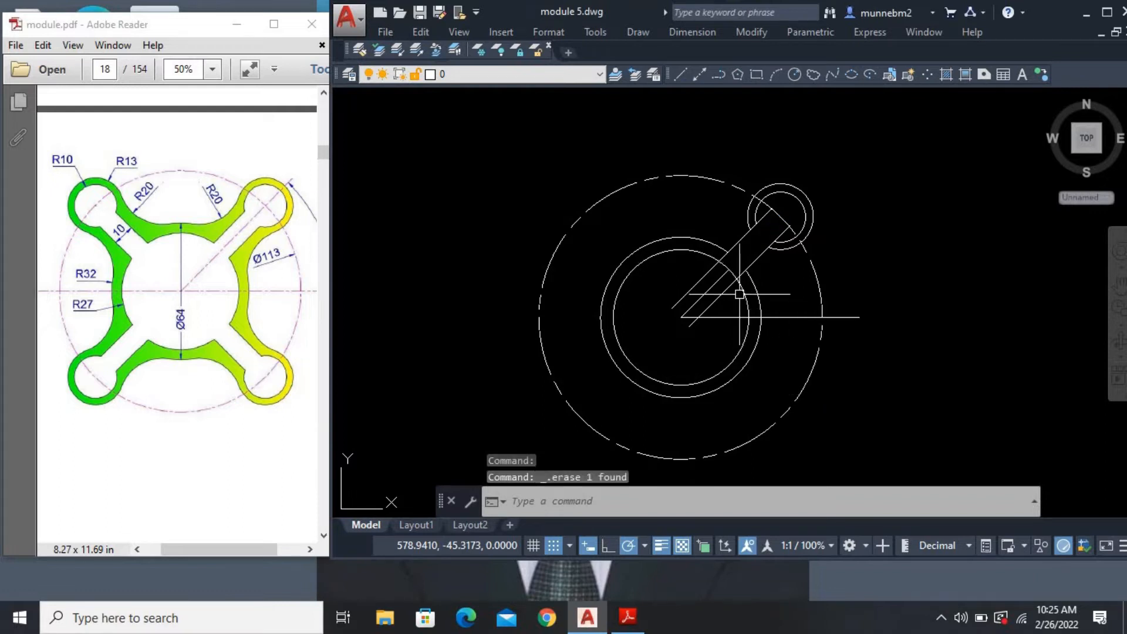
pyautogui.click(704, 290)
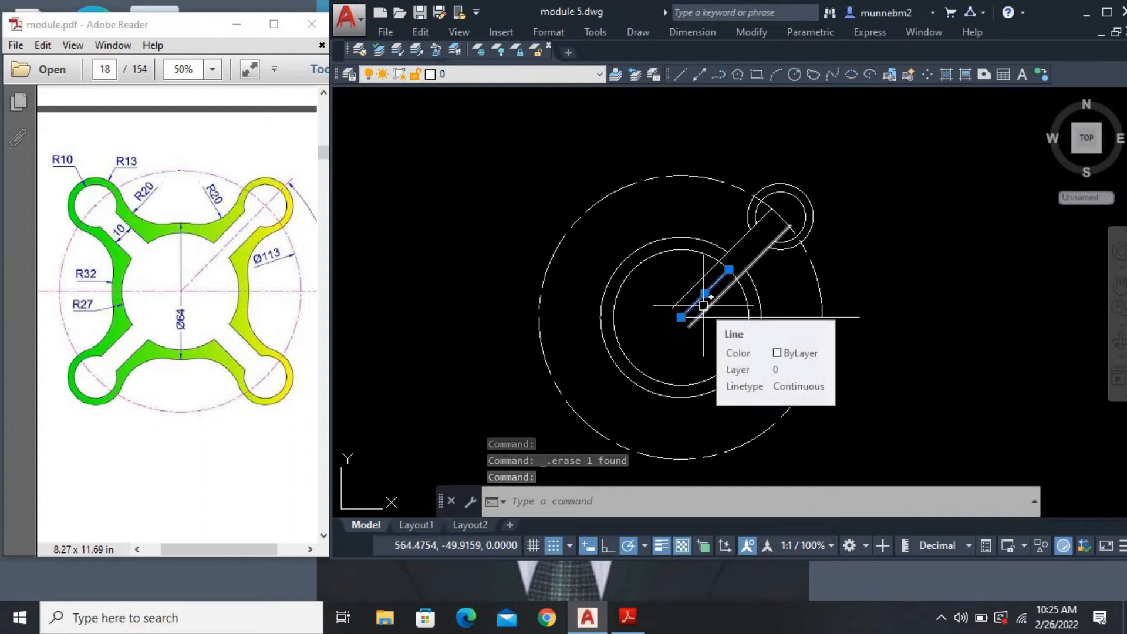
pyautogui.press('Delete')
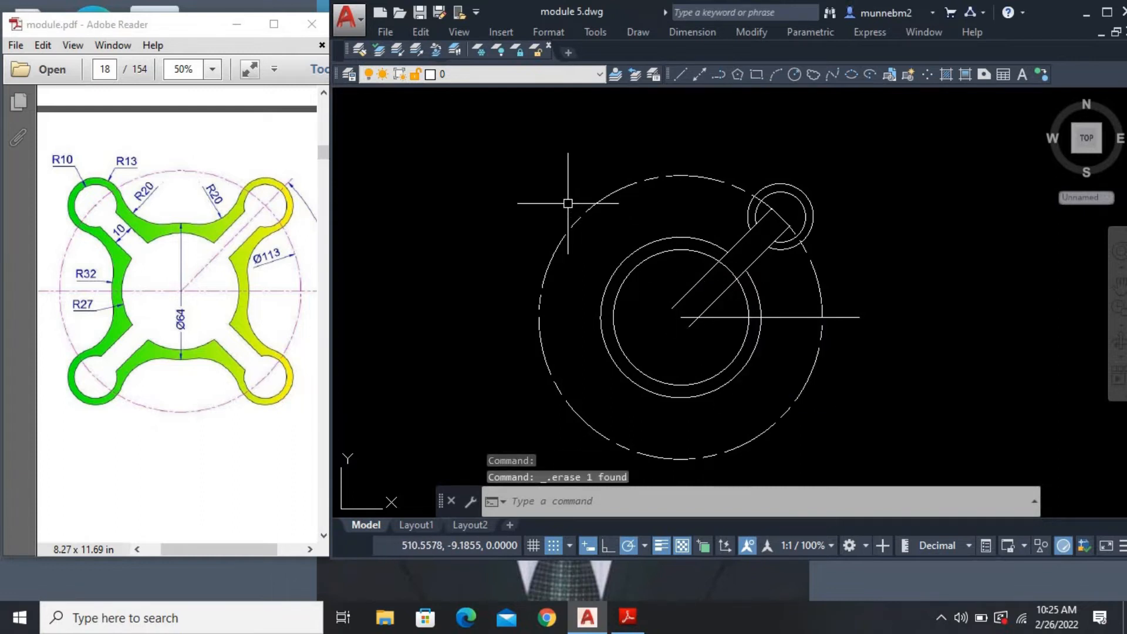
# Trim the inner ends of both offset arm lines back to the inner large circle
pyautogui.press('Return')
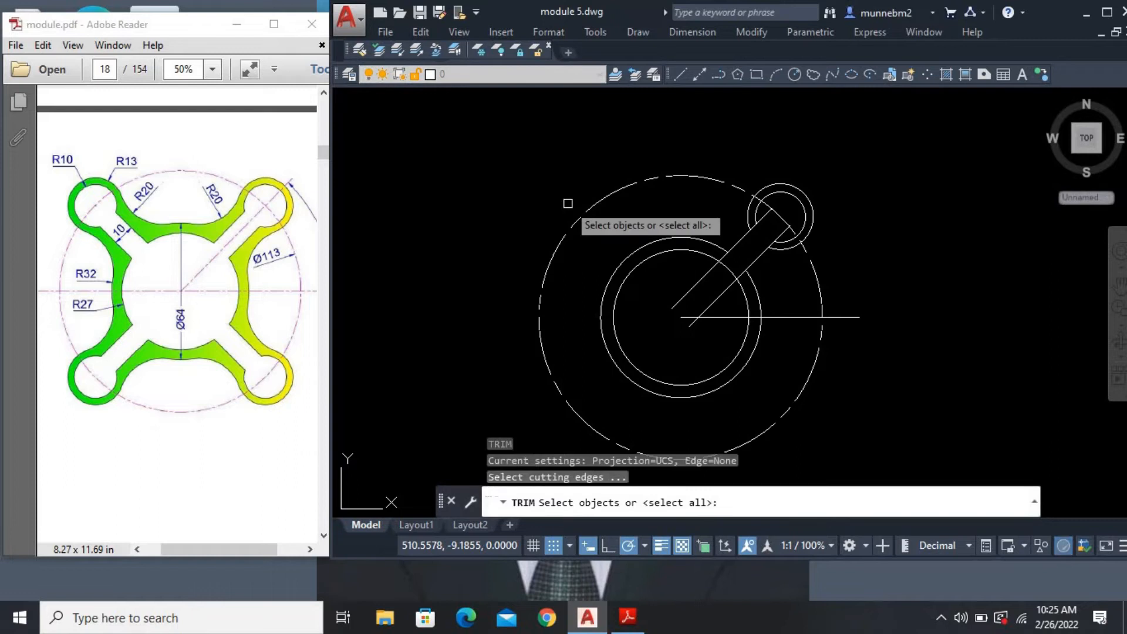
pyautogui.click(519, 132)
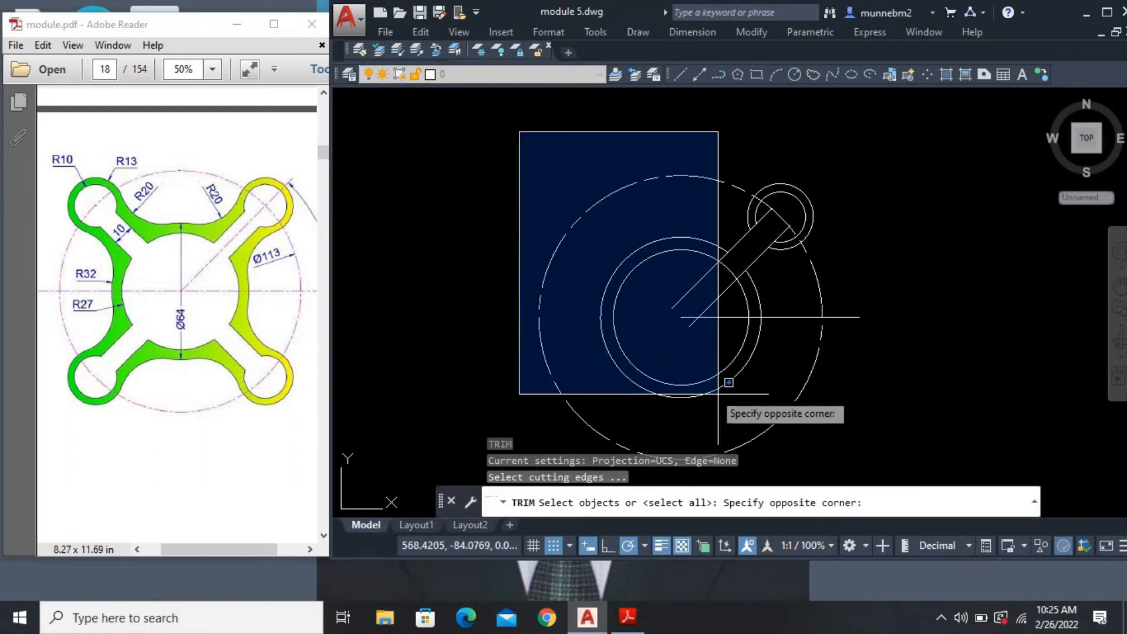
pyautogui.click(906, 428)
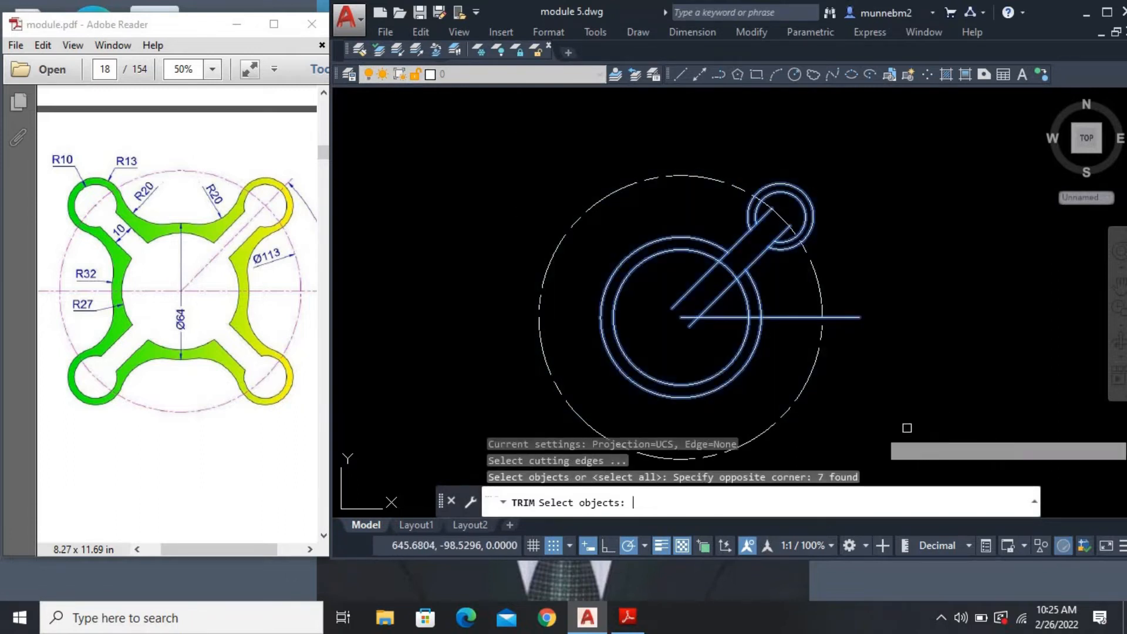
pyautogui.press('Return')
pyautogui.click(720, 289)
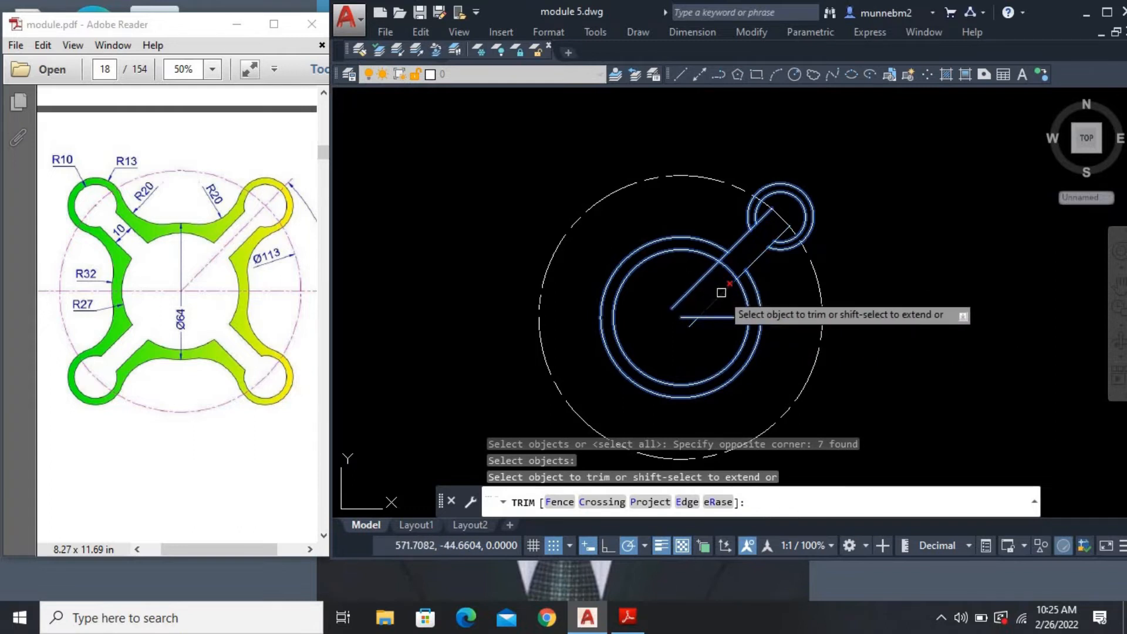
pyautogui.click(704, 276)
pyautogui.click(691, 323)
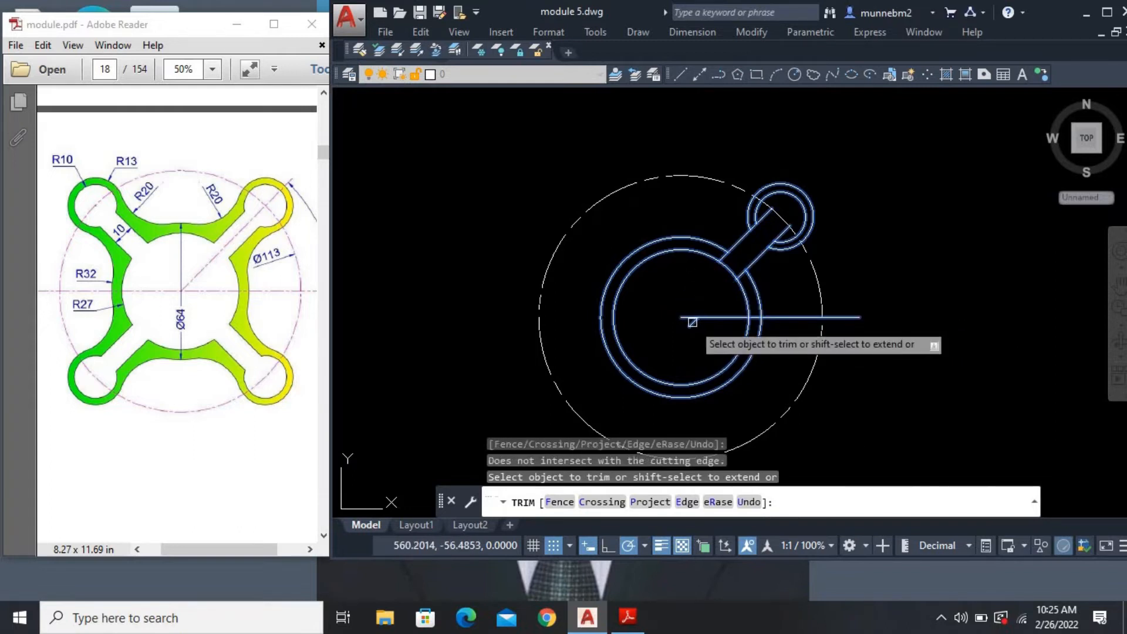
pyautogui.press('Escape')
pyautogui.press('Escape')
pyautogui.press('Escape')
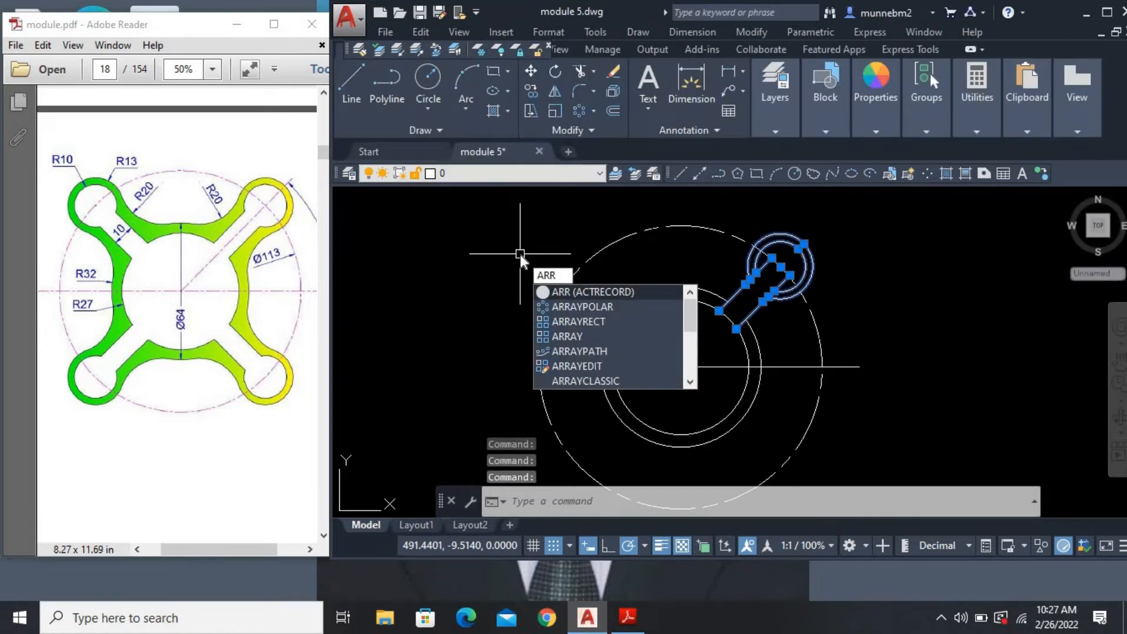
# Create a polar array of the arm with 4 items around the center of the large circles
pyautogui.press('Down')
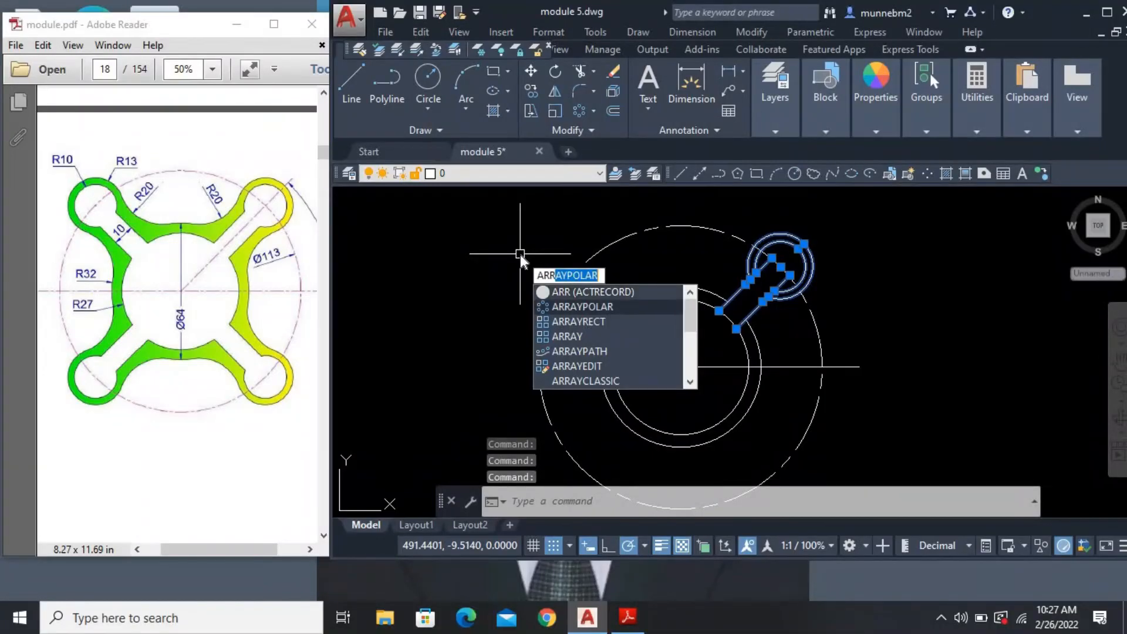
pyautogui.press('Return')
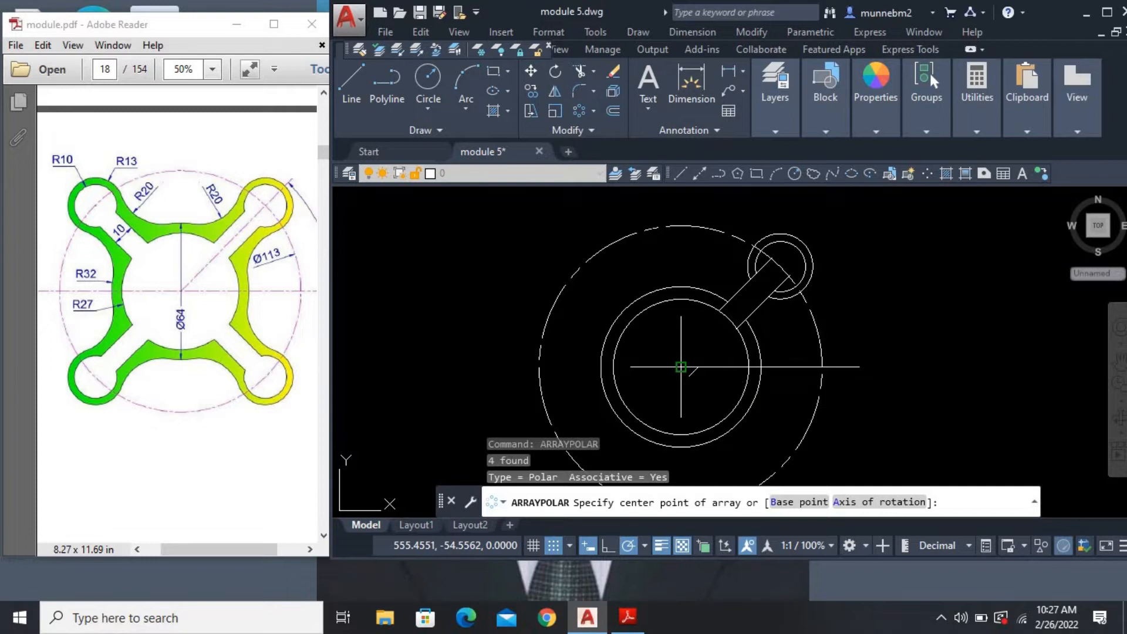
pyautogui.click(680, 367)
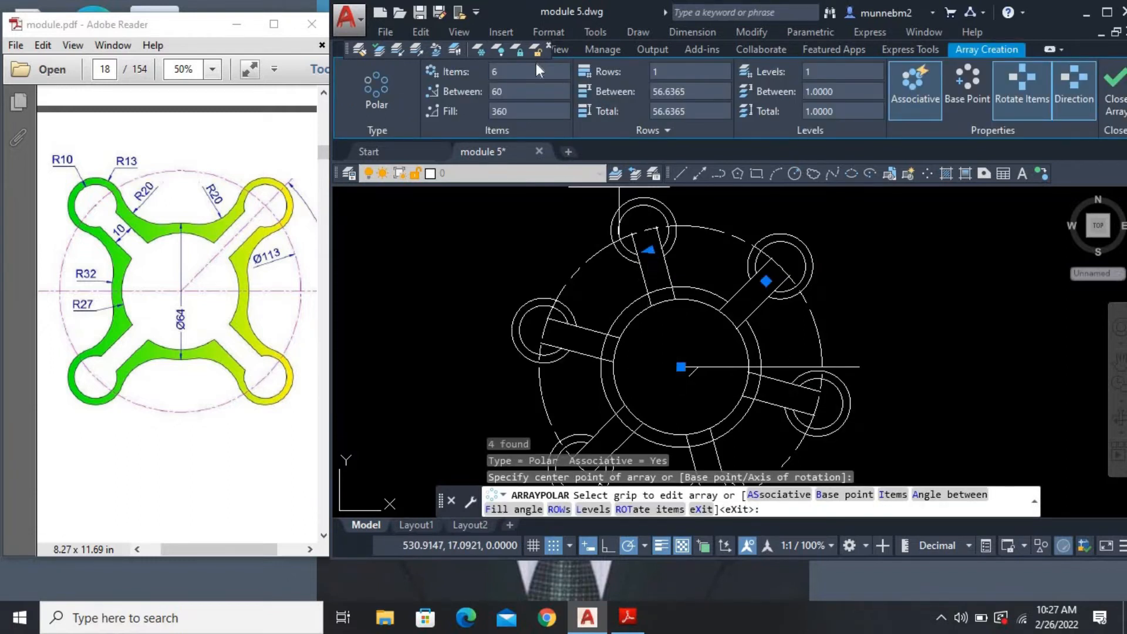
pyautogui.click(536, 70)
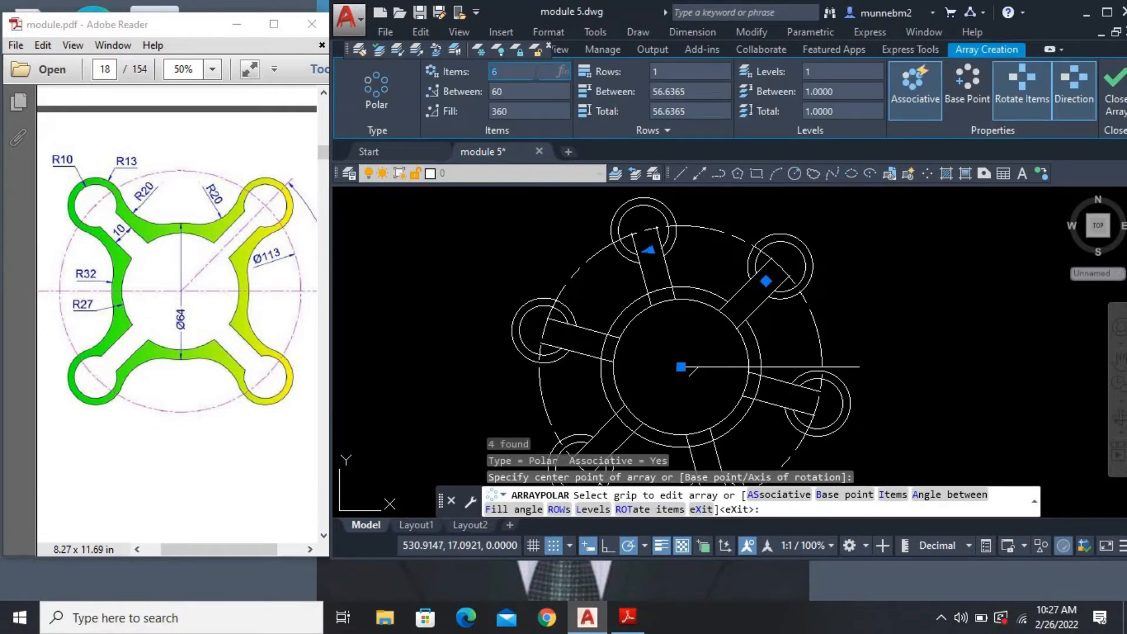
pyautogui.press('Return')
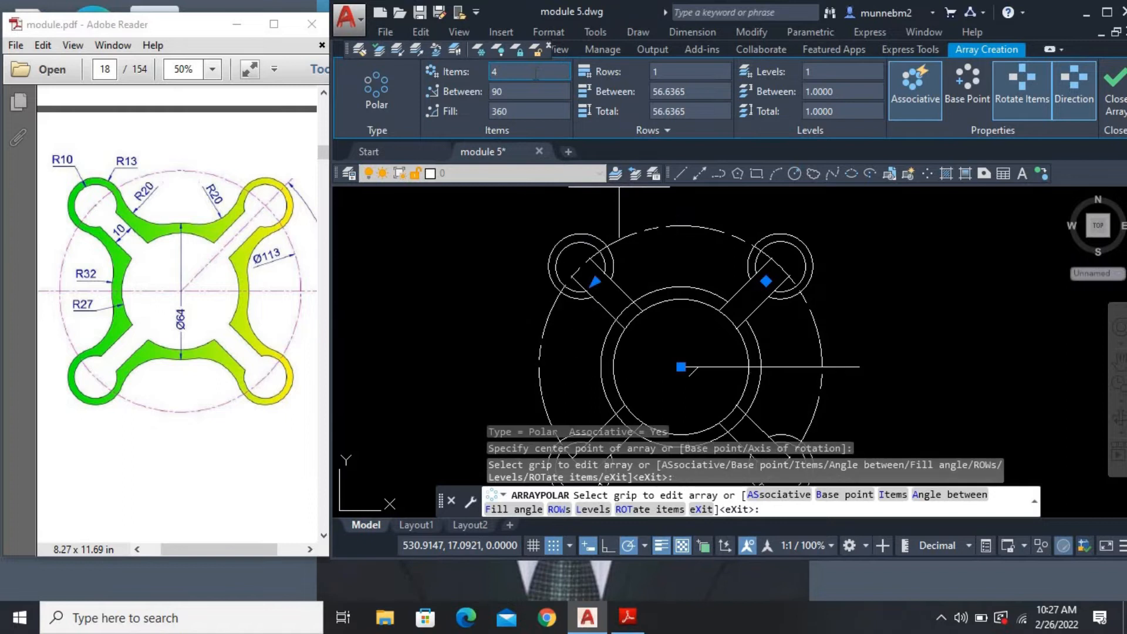
pyautogui.press('Return')
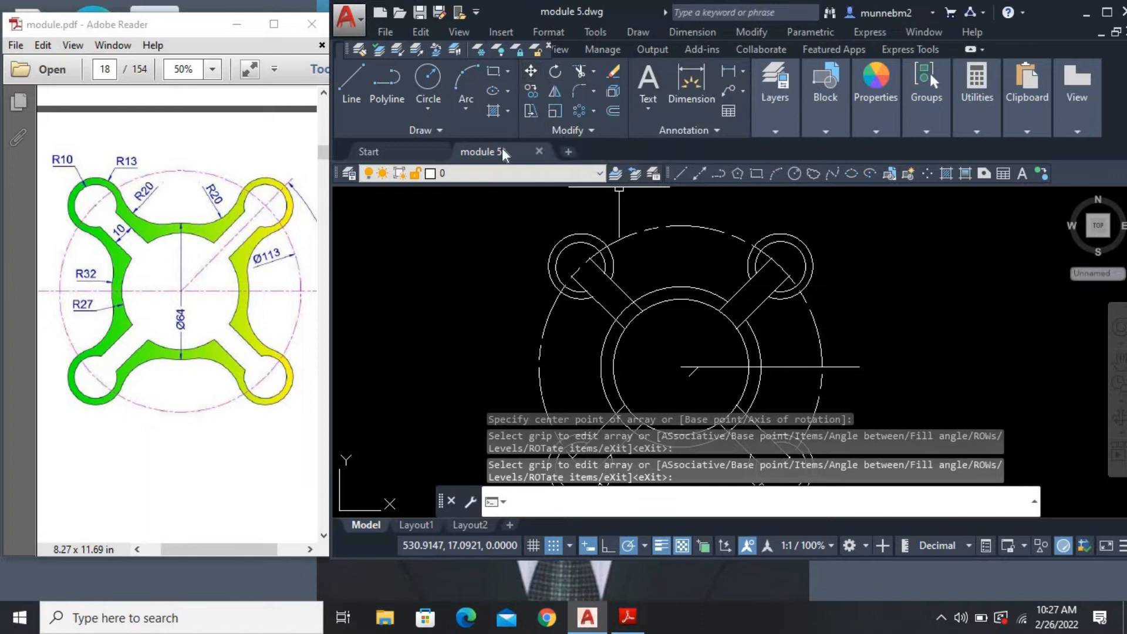
# Erase the horizontal line and the short leftover segment near the center of the large circles
pyautogui.click(770, 367)
pyautogui.click(693, 370)
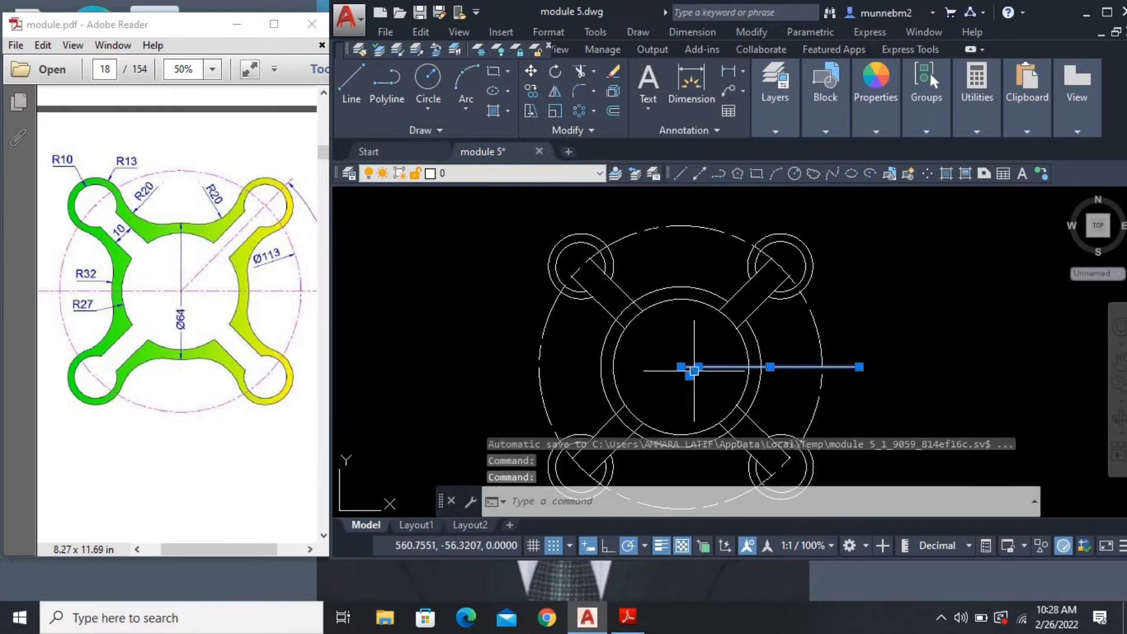
pyautogui.press('Delete')
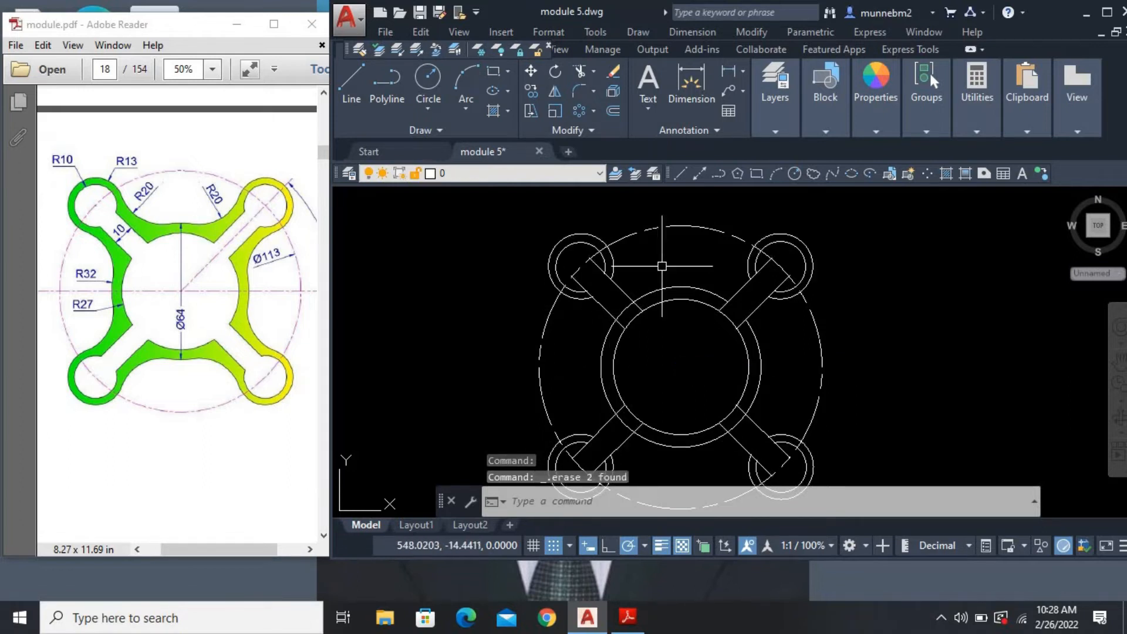
# Draw a tangent-tangent-radius circle of radius 20 touching the upper-right arm's outer end circle and the outer large circle
pyautogui.click(795, 174)
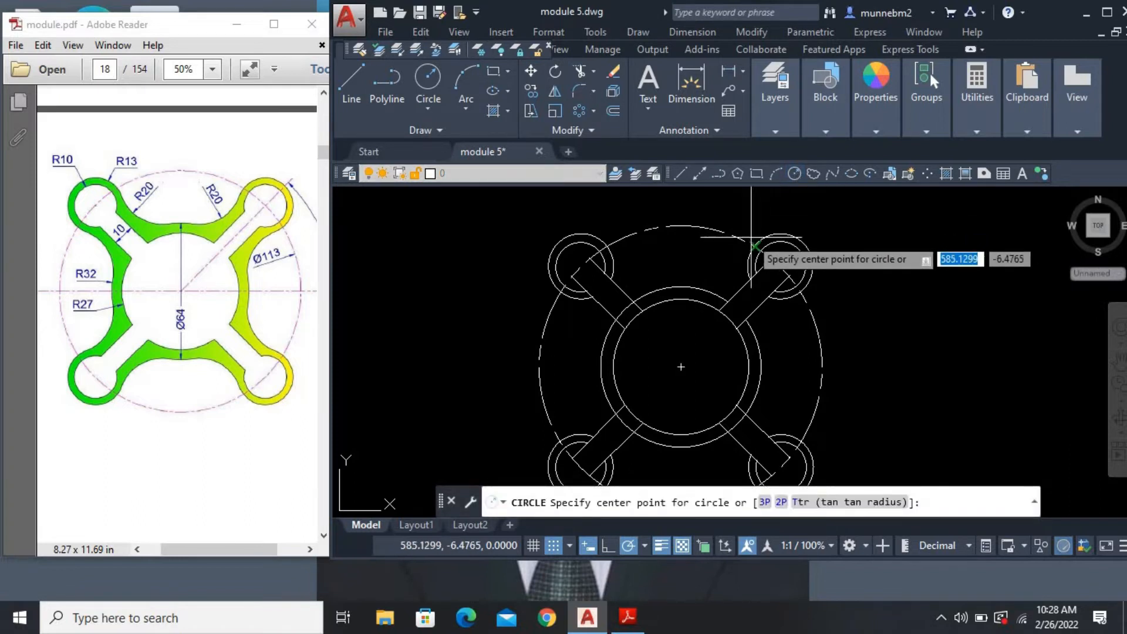
pyautogui.click(848, 502)
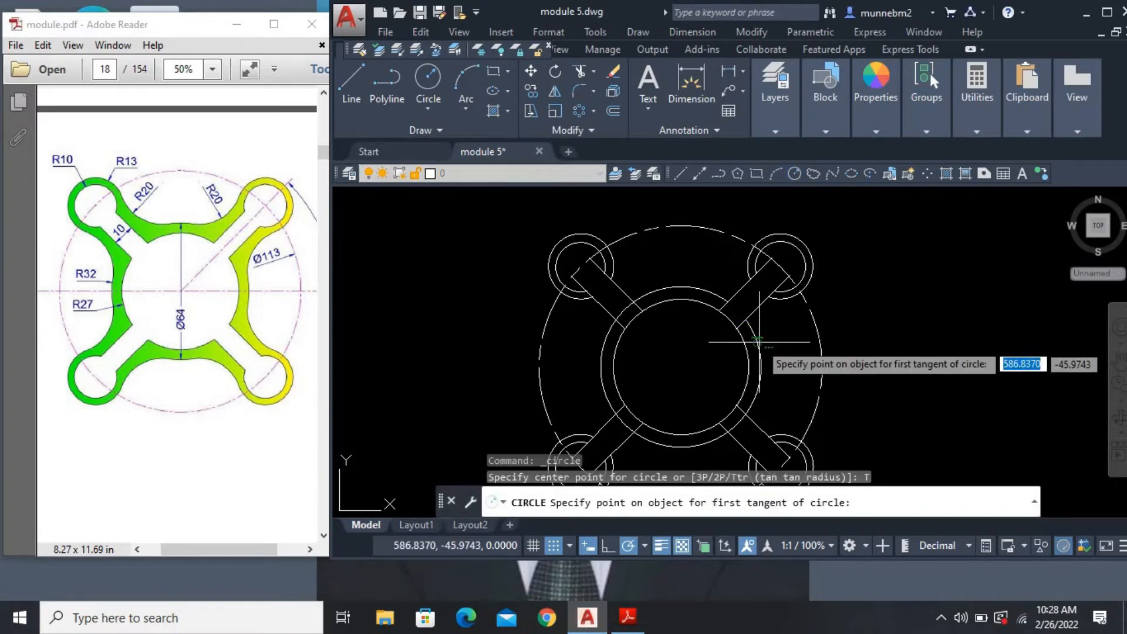
pyautogui.click(755, 241)
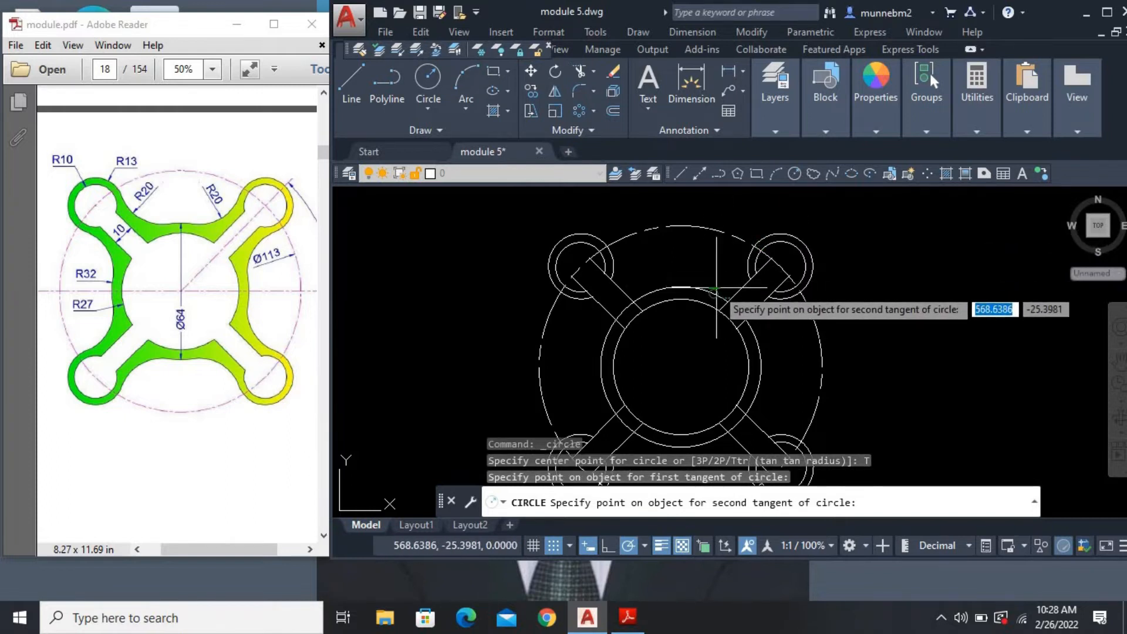
pyautogui.click(714, 285)
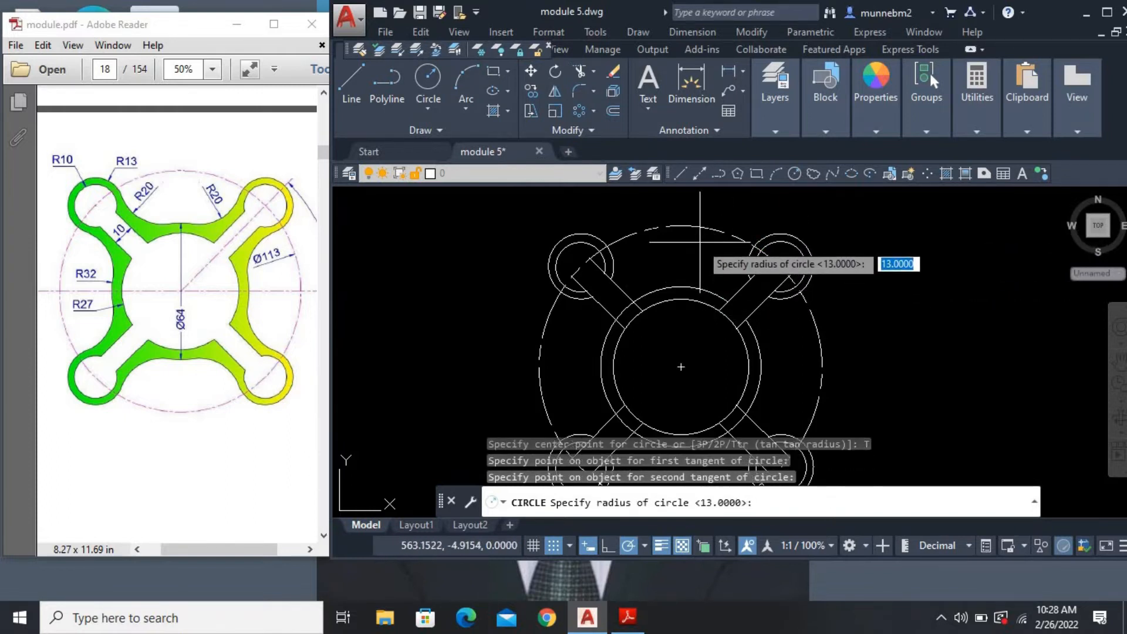
pyautogui.press('Return')
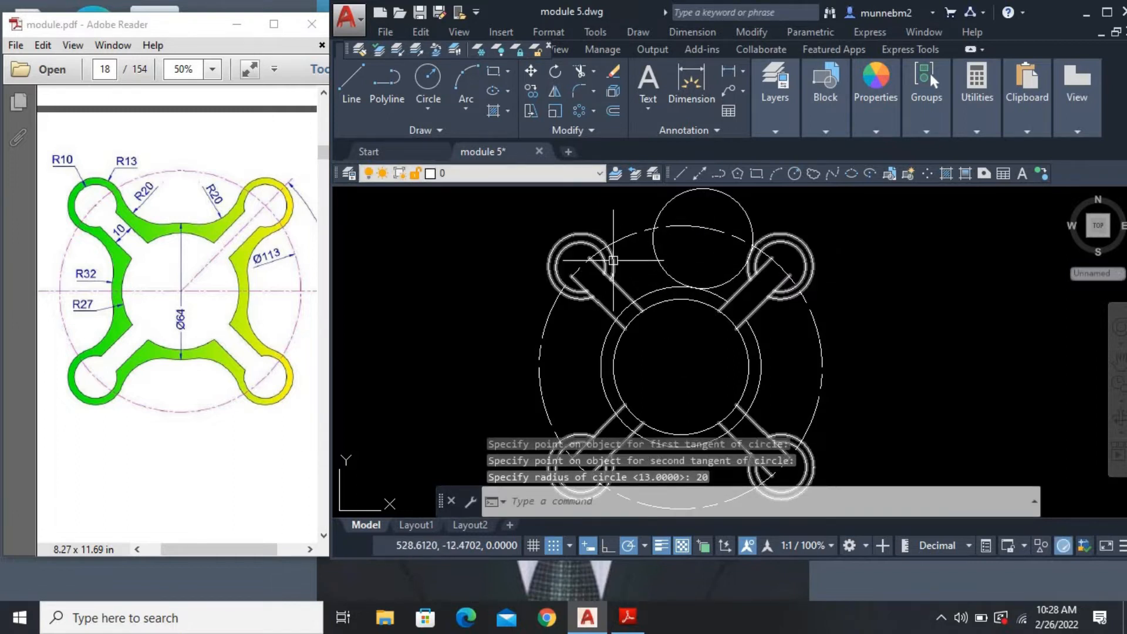
pyautogui.click(794, 173)
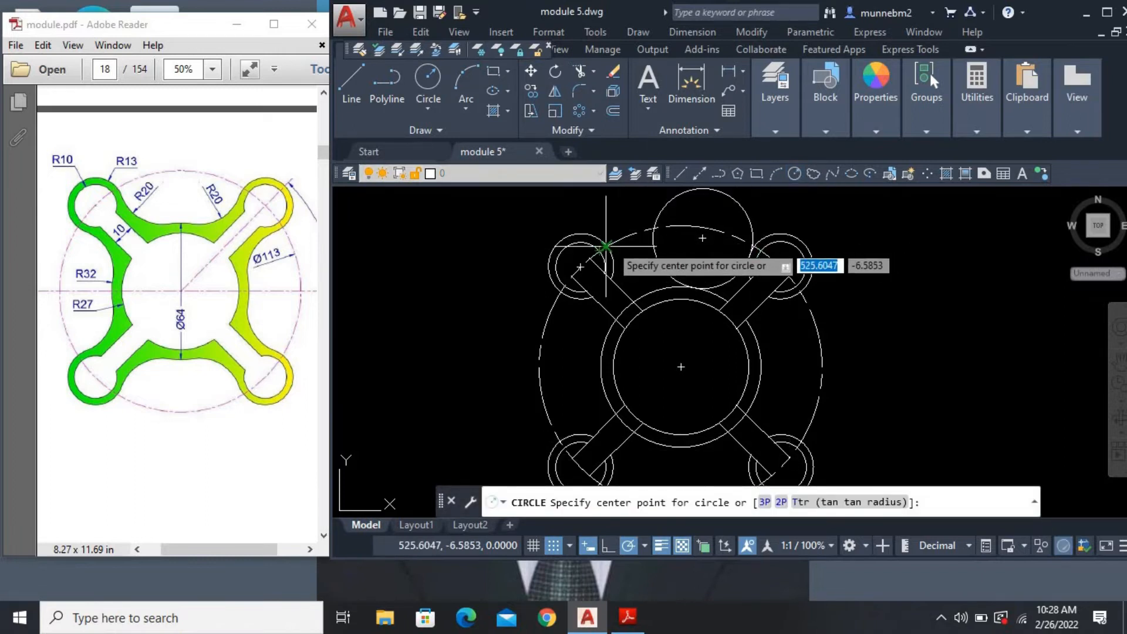
pyautogui.click(580, 267)
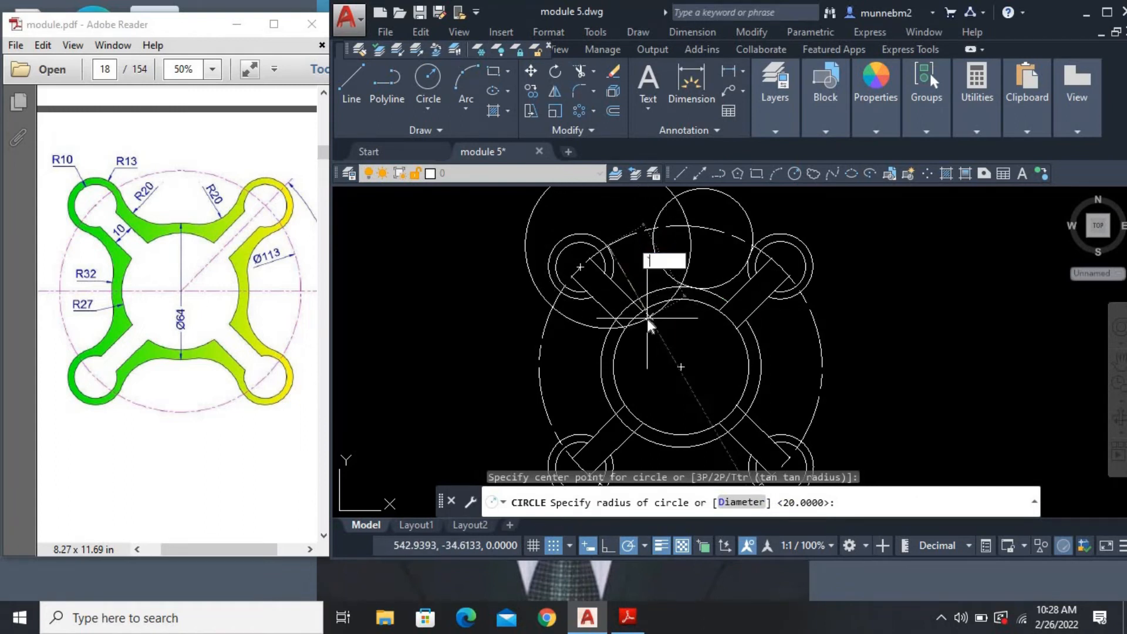
pyautogui.press('Escape')
pyautogui.press('Escape')
pyautogui.press('Escape')
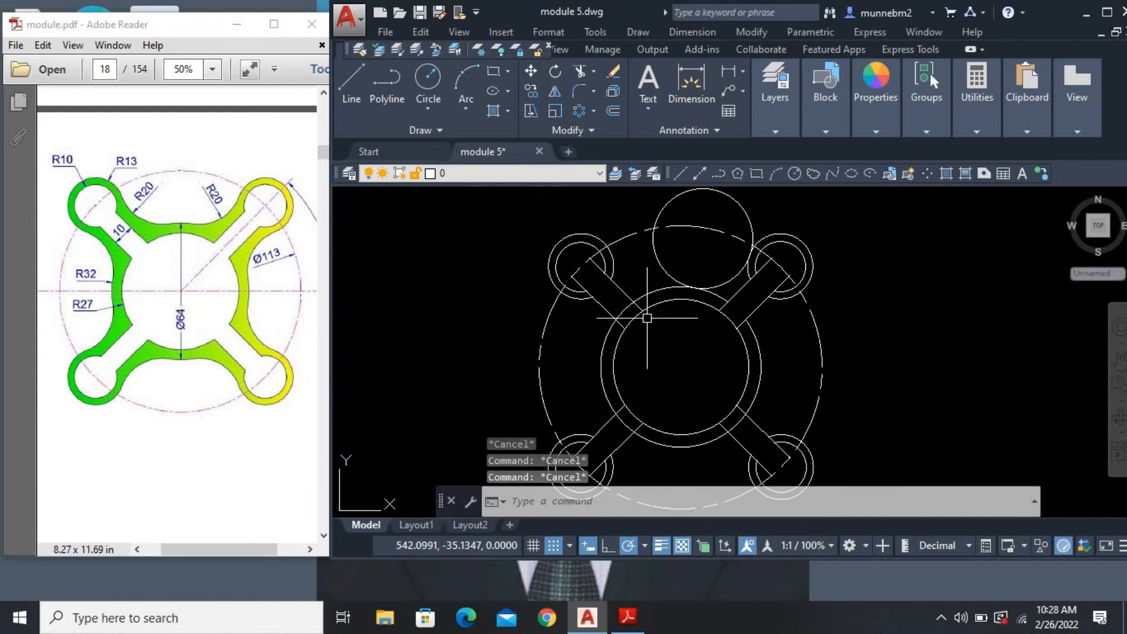
# Draw a tangent-tangent-radius circle of radius 20 touching the upper-left arm's outer end circle and the outer large circle
pyautogui.click(796, 175)
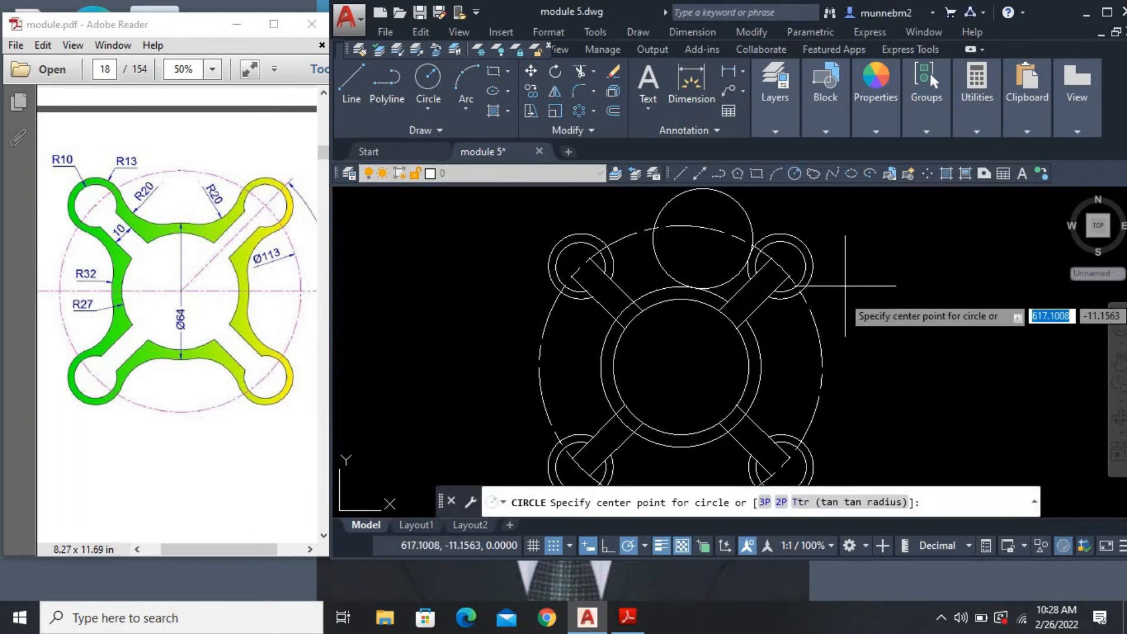
pyautogui.click(886, 503)
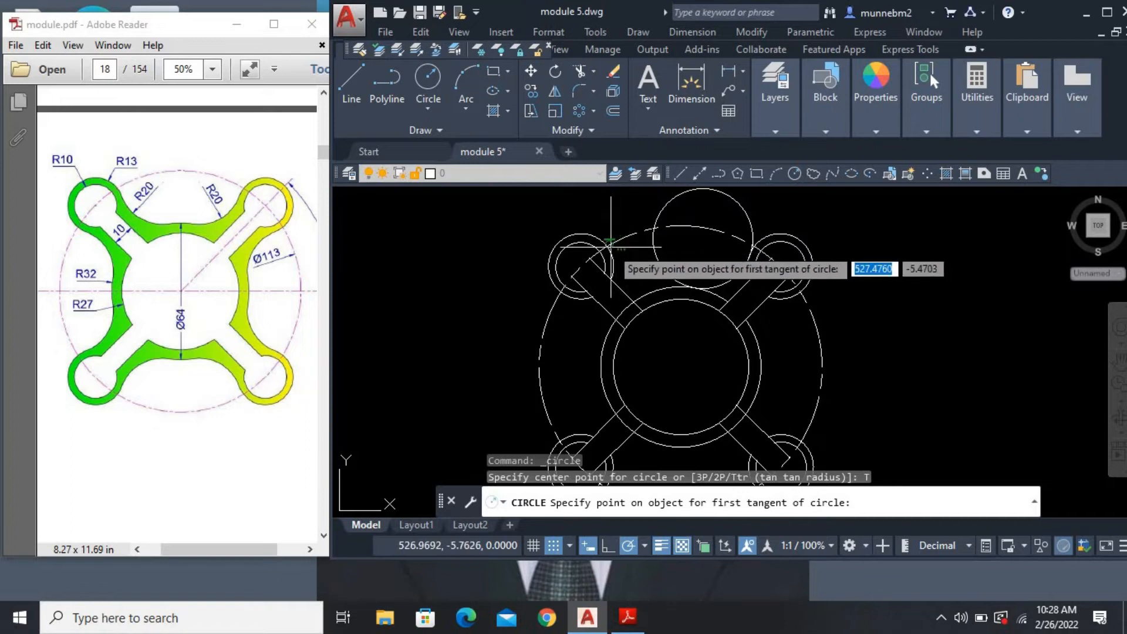
pyautogui.click(605, 240)
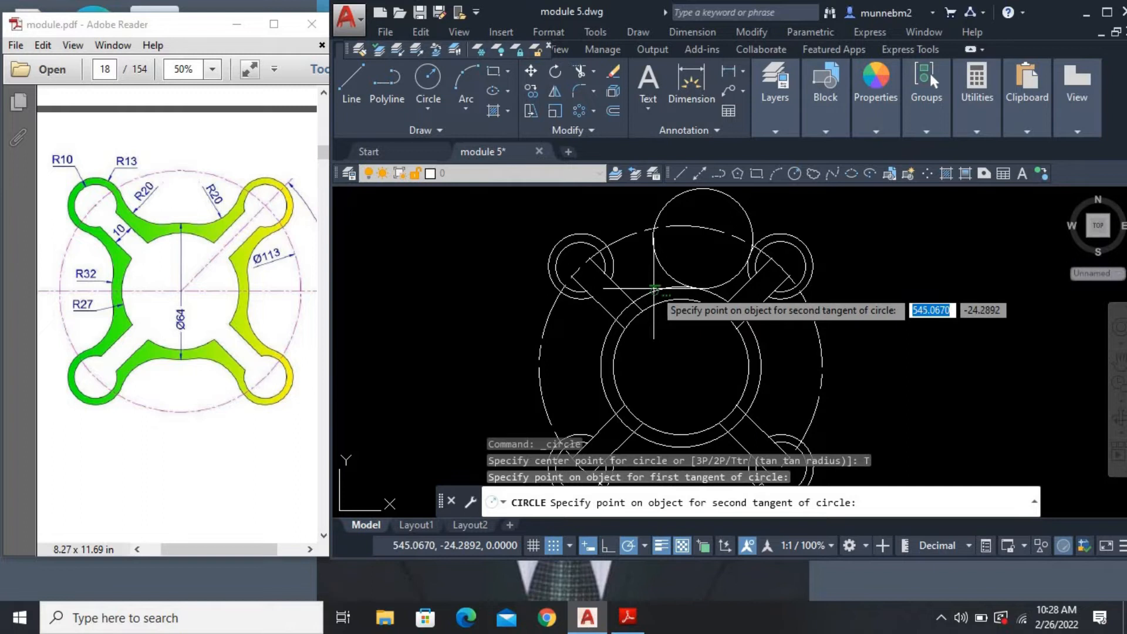
pyautogui.click(654, 254)
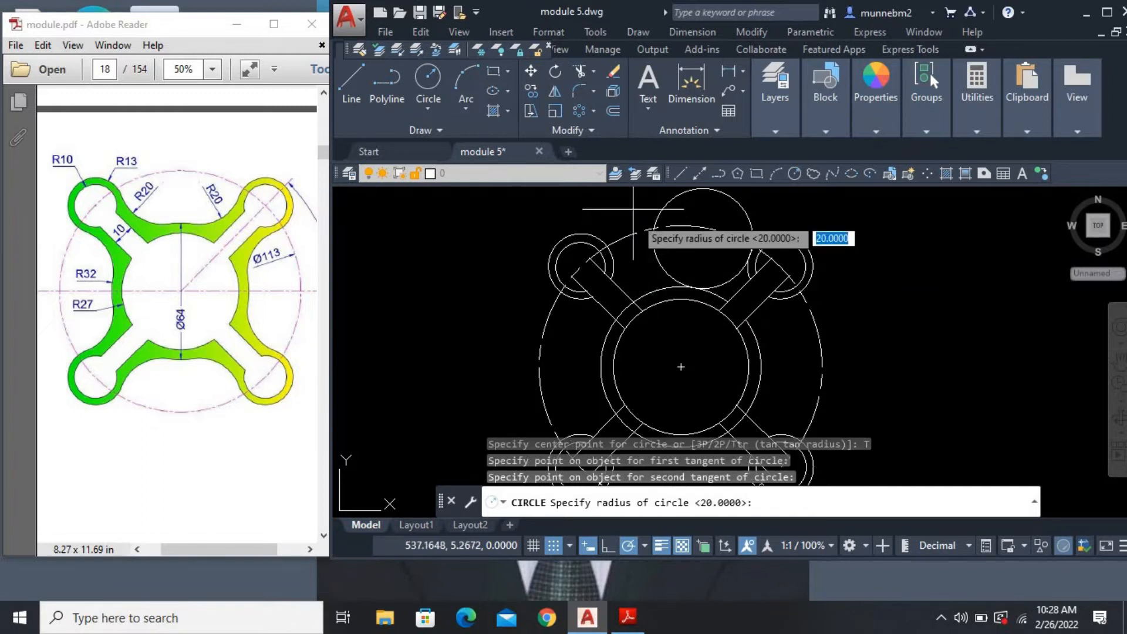
pyautogui.write('20')
pyautogui.press('Return')
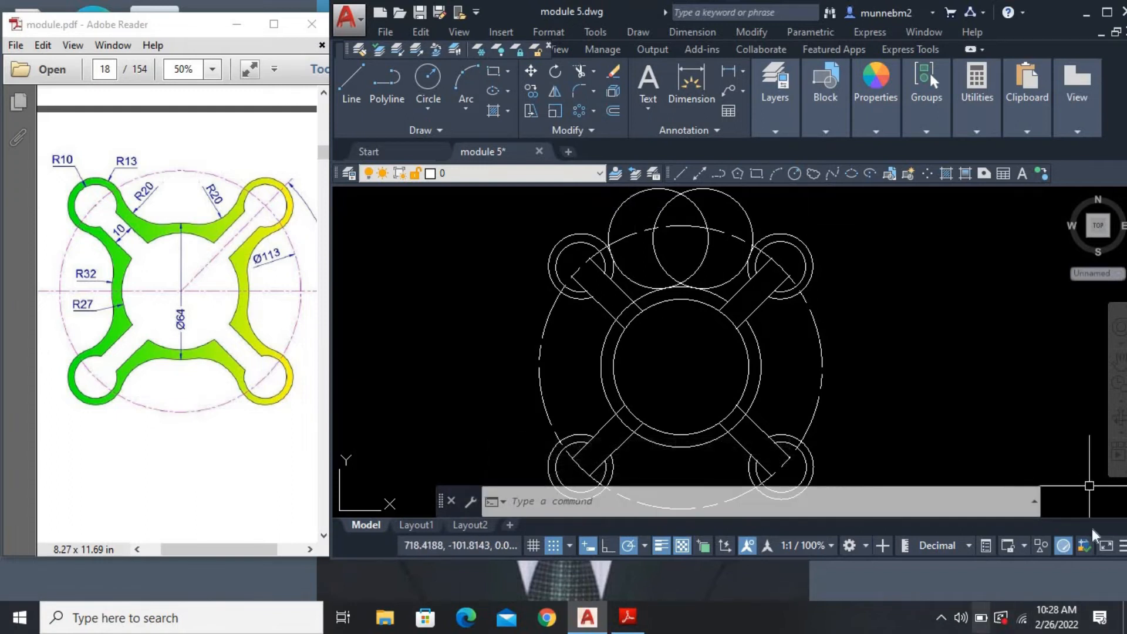
# Hide the ribbon to enlarge the drawing area
pyautogui.click(595, 31)
pyautogui.moveTo(729, 31)
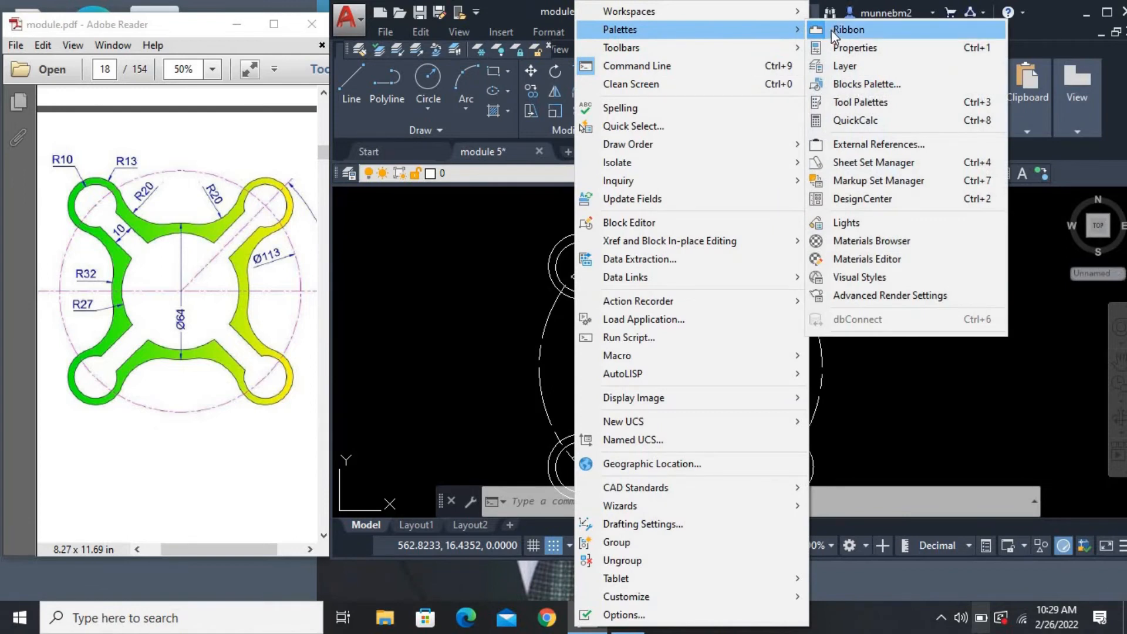
pyautogui.click(836, 32)
pyautogui.click(468, 118)
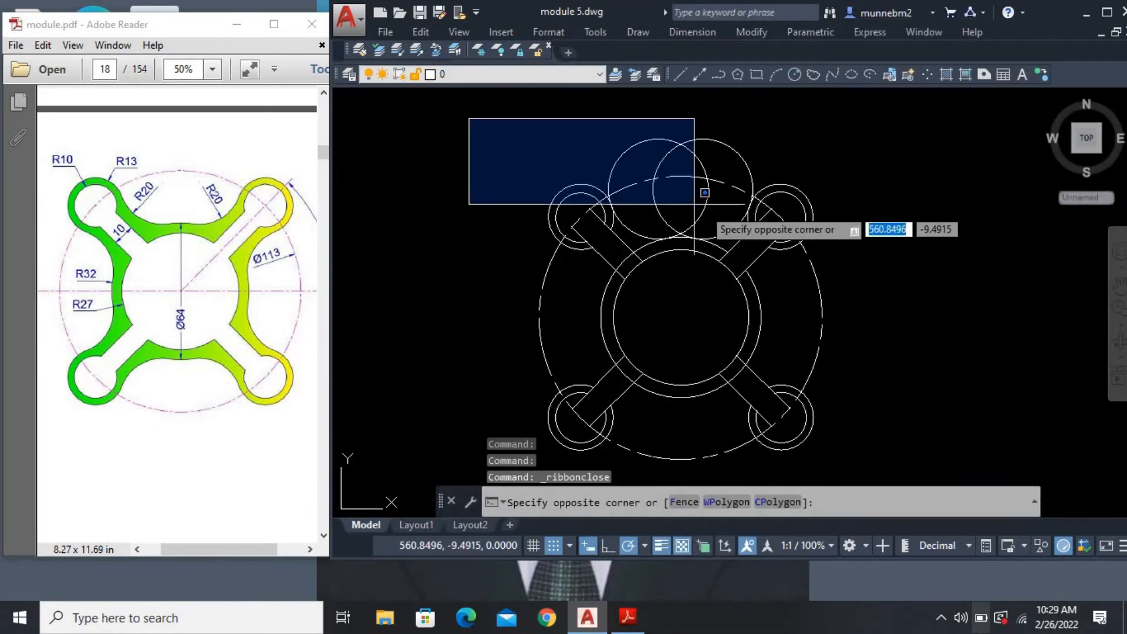
pyautogui.click(994, 472)
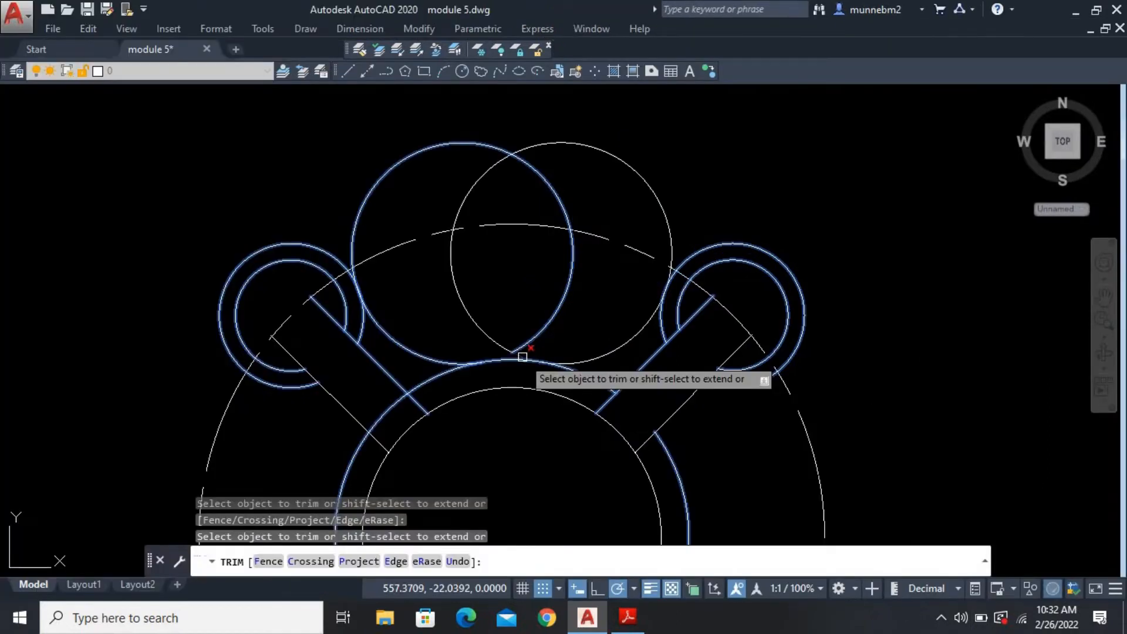
# Trim the outer portions of both radius 20 circles, keeping the lower arcs that join the upper arms to the outer large circle
pyautogui.click(522, 356)
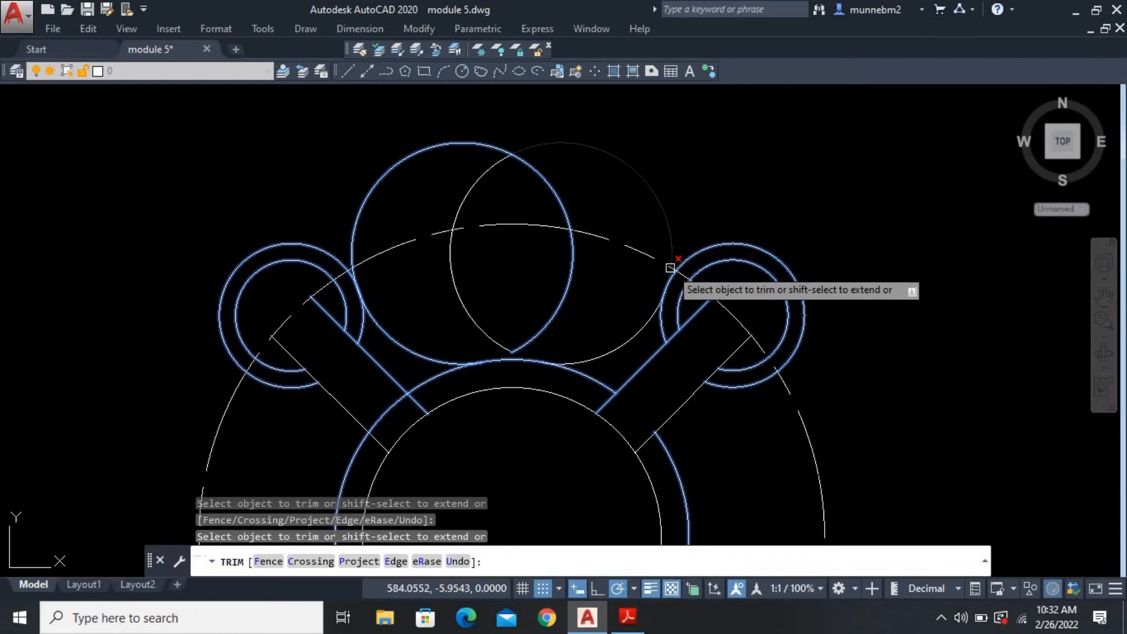
pyautogui.click(356, 269)
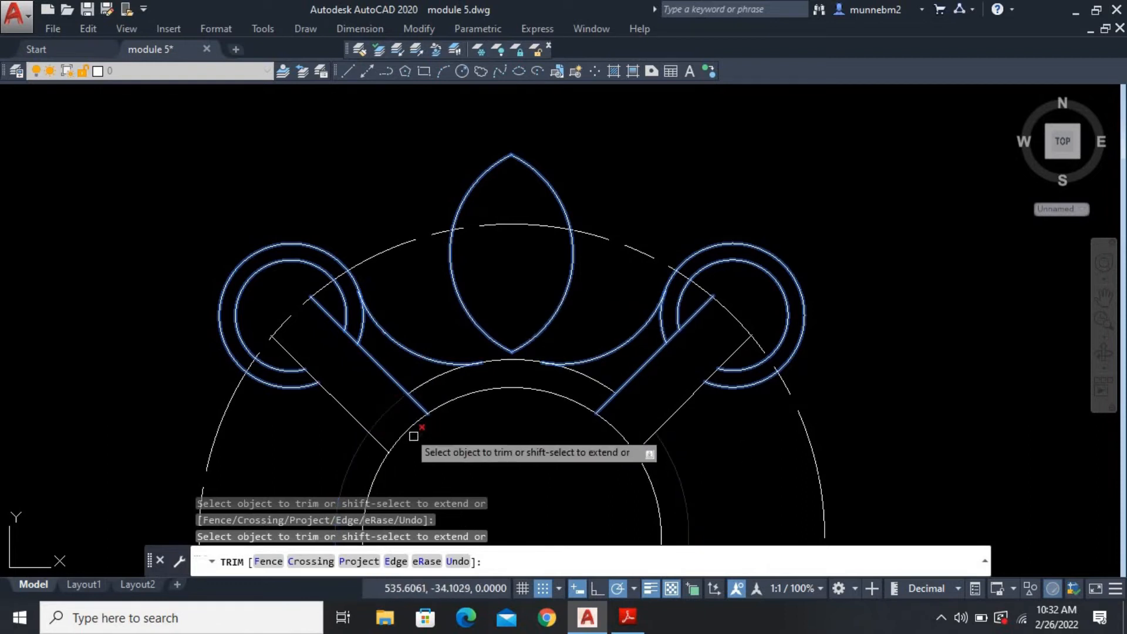
pyautogui.press('Escape')
pyautogui.press('Escape')
pyautogui.press('Escape')
pyautogui.press('Escape')
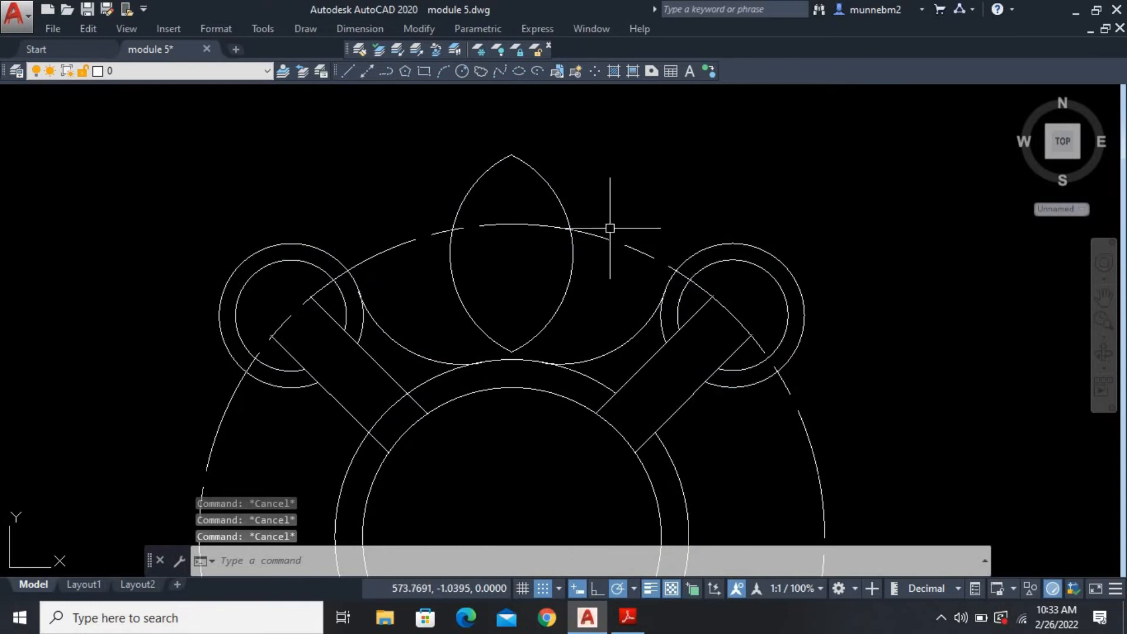
# Erase the two leftover arcs forming the lens shape between the upper arms
pyautogui.click(557, 195)
pyautogui.click(479, 175)
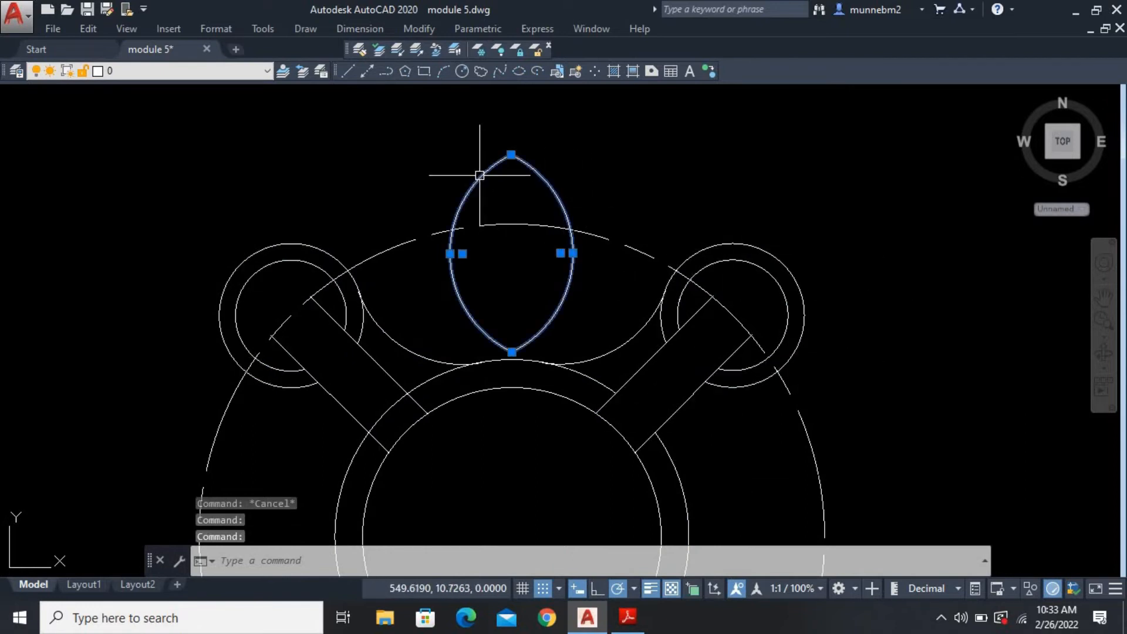
pyautogui.press('Delete')
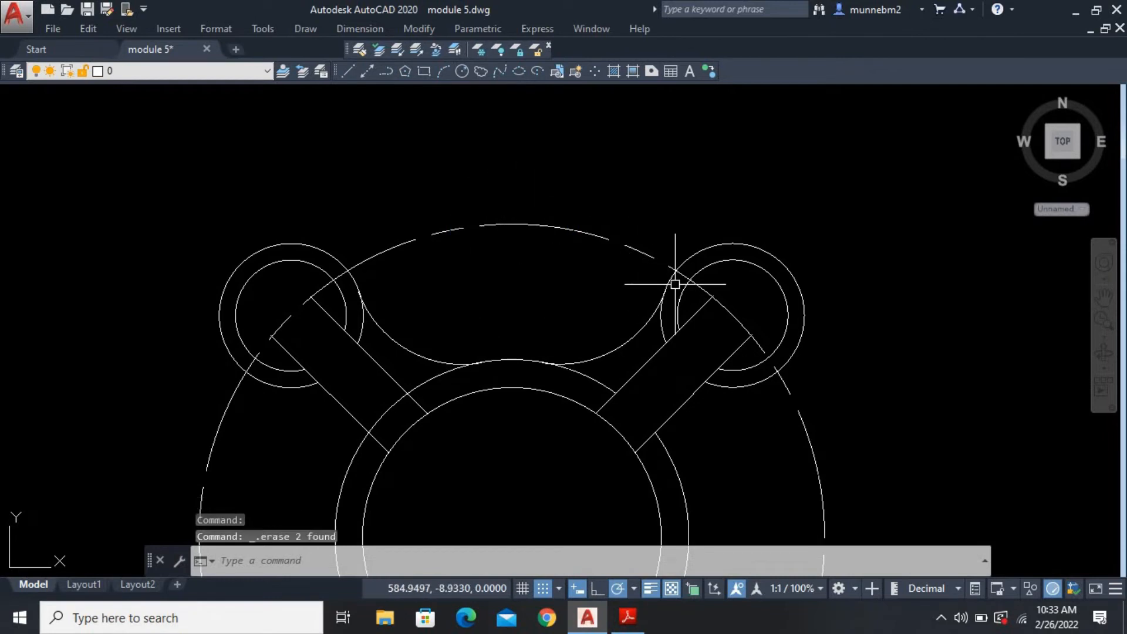
# Create a polar array of the two radius 20 arcs around the center of the large circles
pyautogui.click(1105, 337)
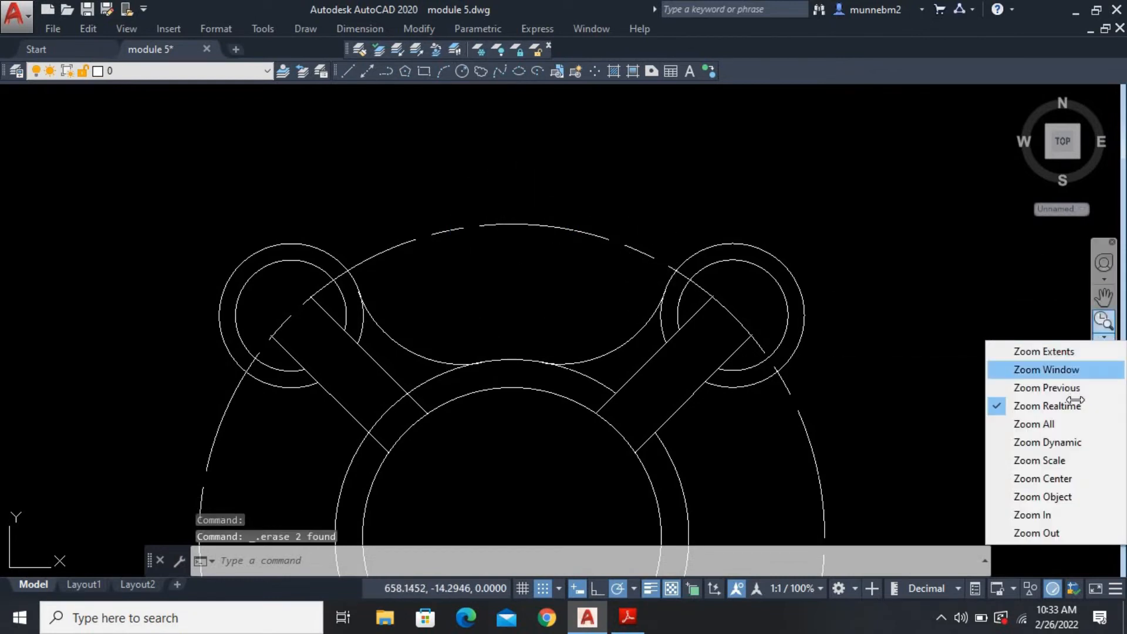
pyautogui.click(1069, 418)
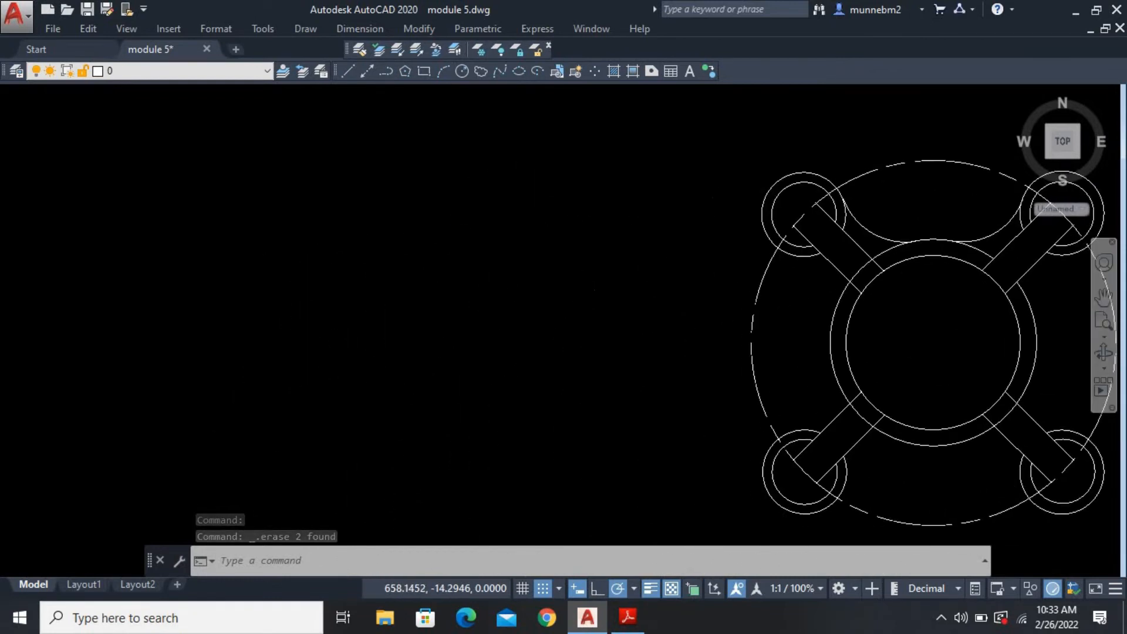
pyautogui.moveTo(739, 377); pyautogui.dragTo(685, 351, button='middle')
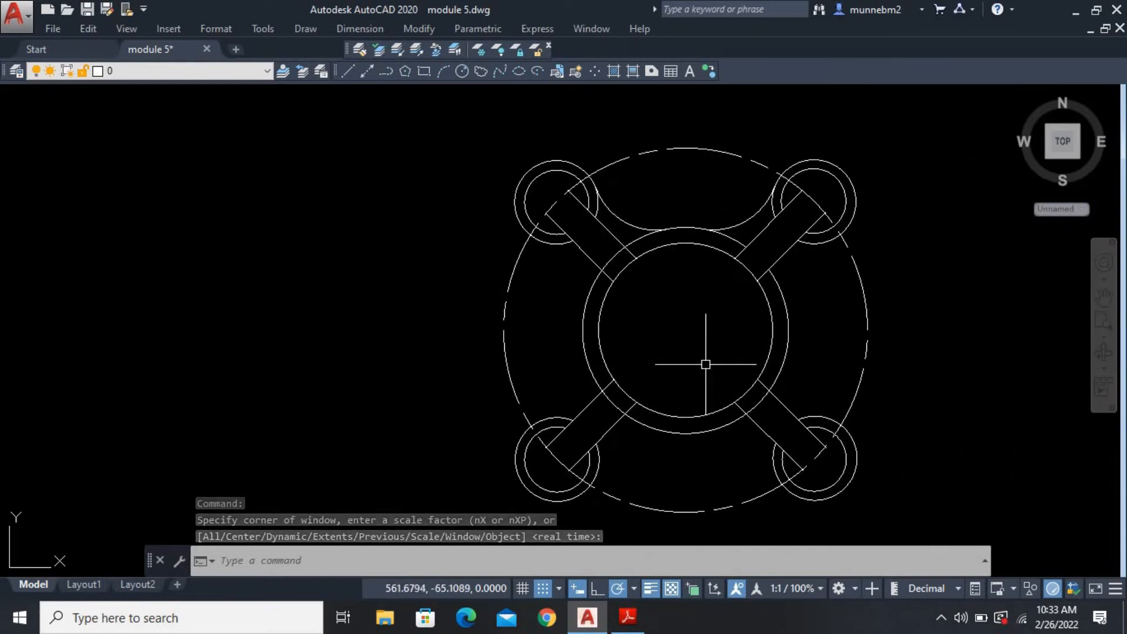
pyautogui.press('Escape')
pyautogui.click(624, 222)
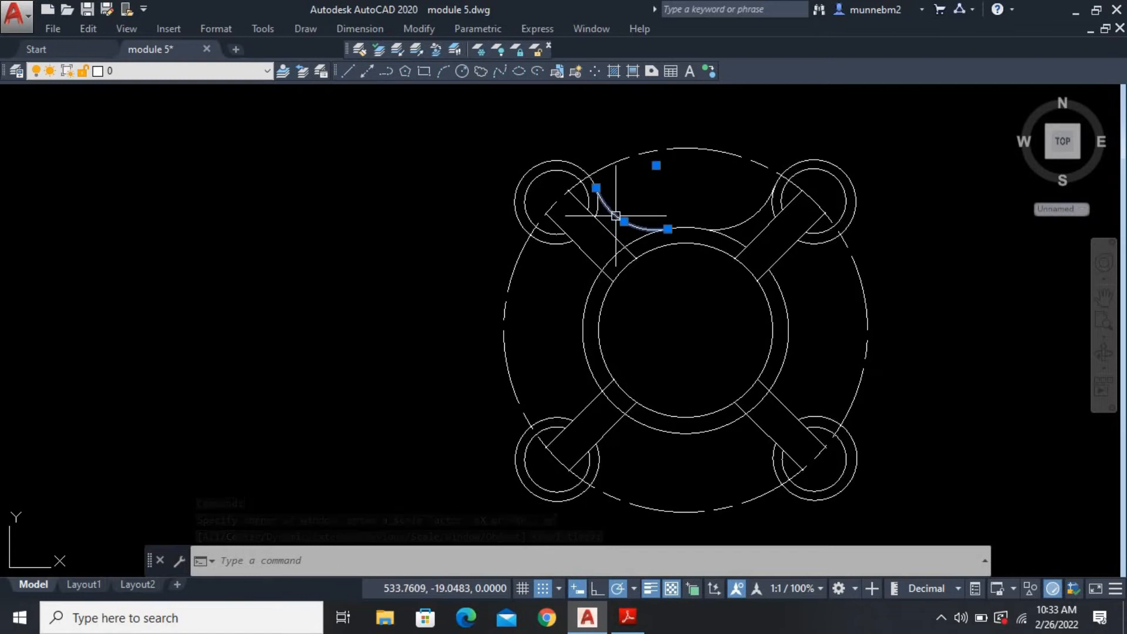
pyautogui.click(736, 224)
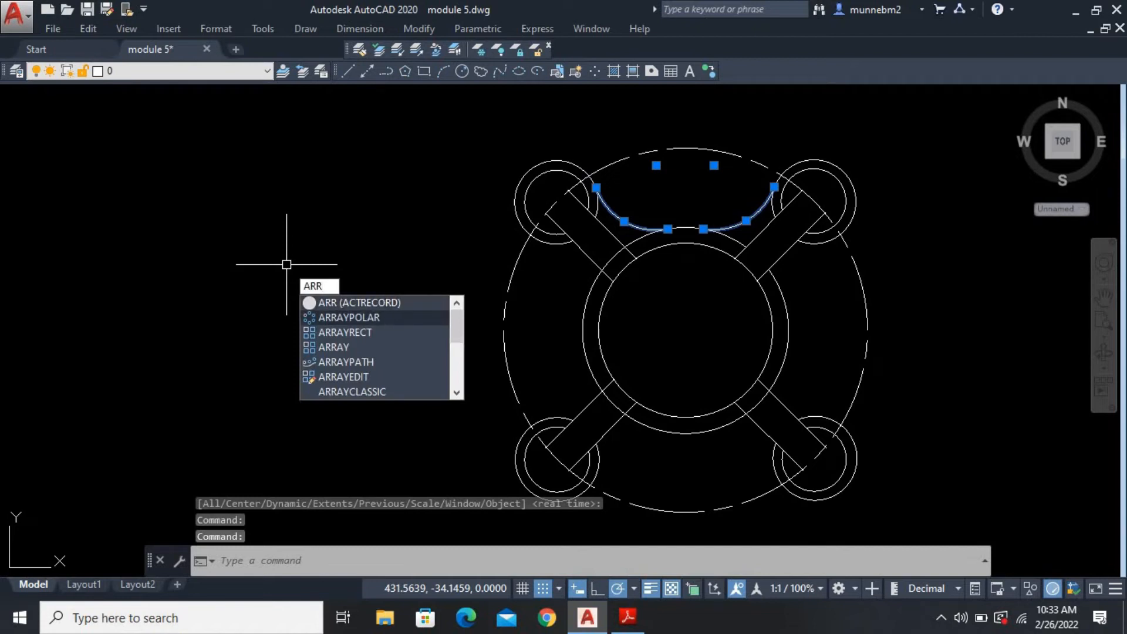
pyautogui.click(389, 317)
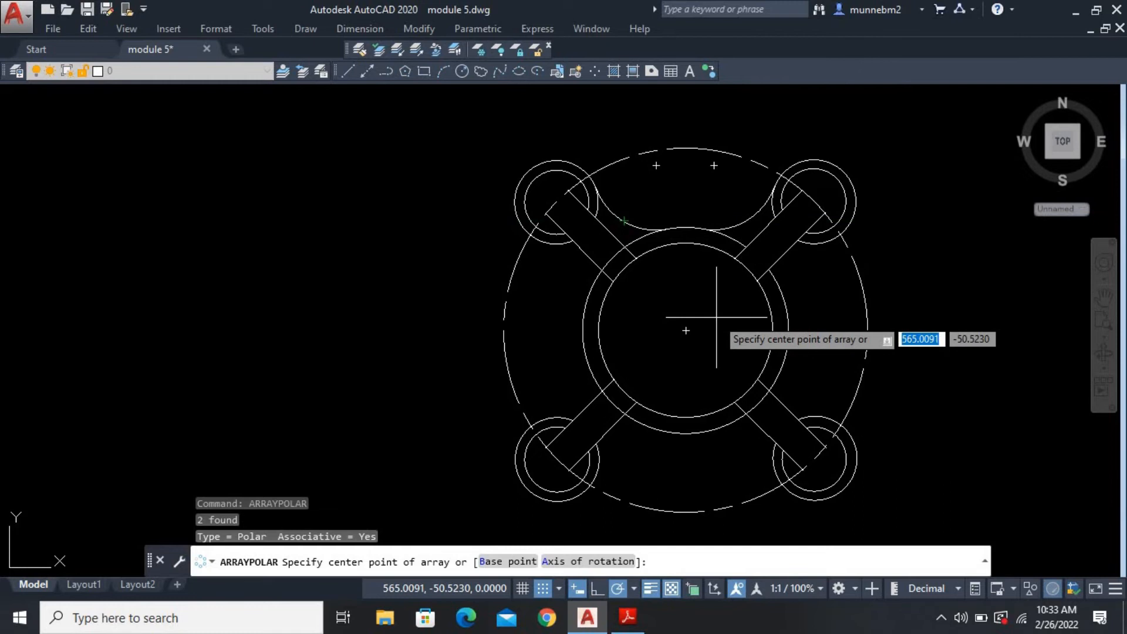
pyautogui.click(685, 330)
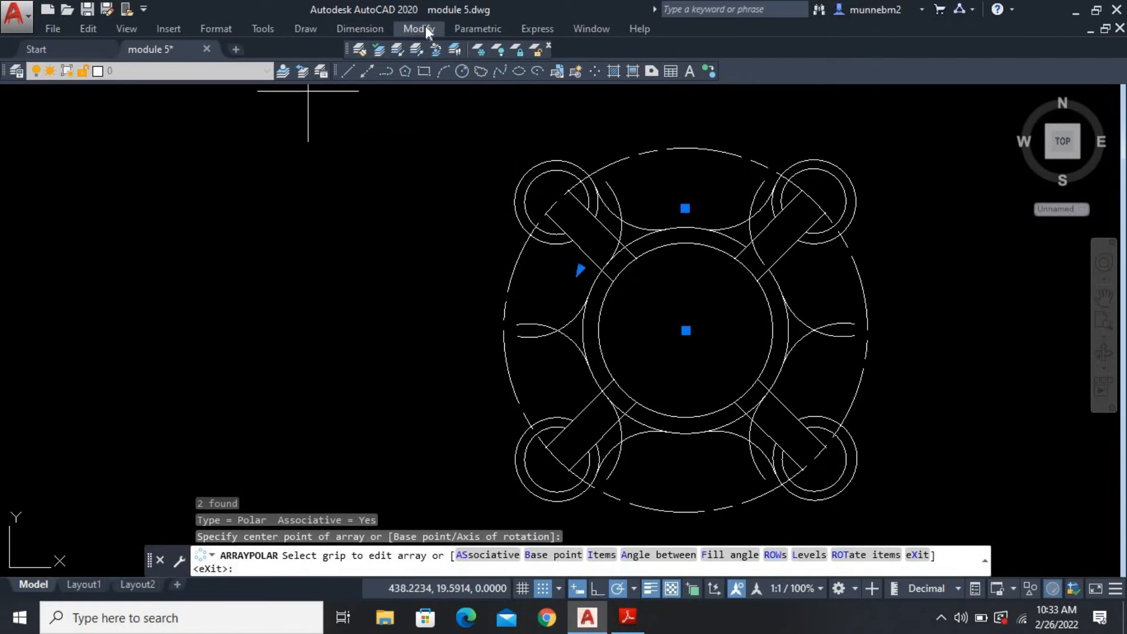
# Restore the ribbon and set the polar array of the radius 20 arcs to 4 items
pyautogui.click(277, 26)
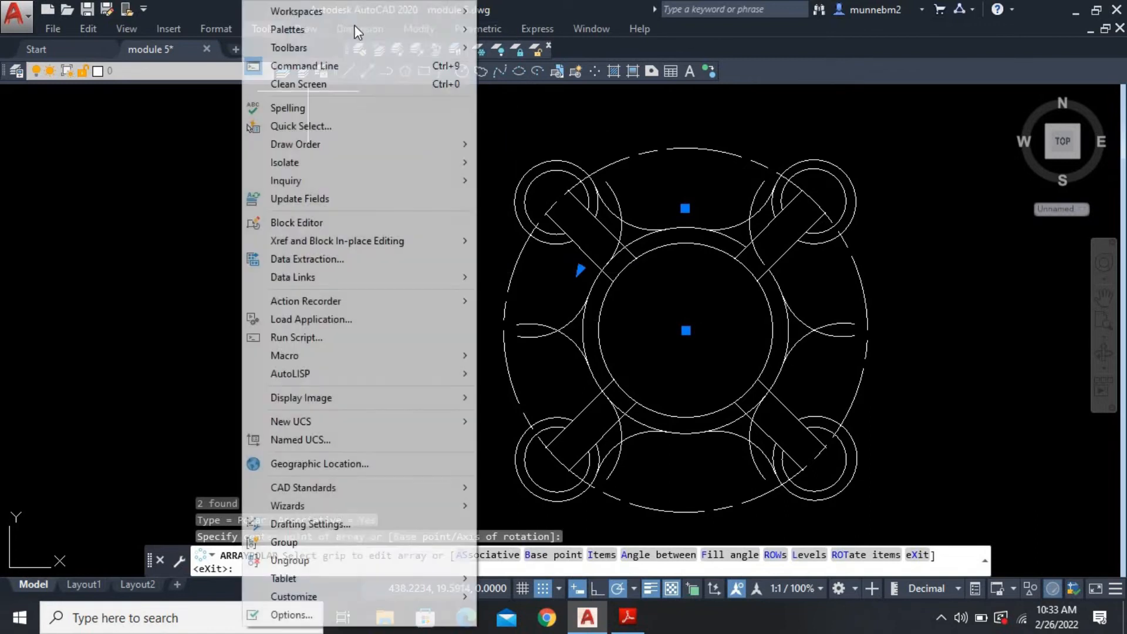
pyautogui.moveTo(443, 28)
pyautogui.click(516, 30)
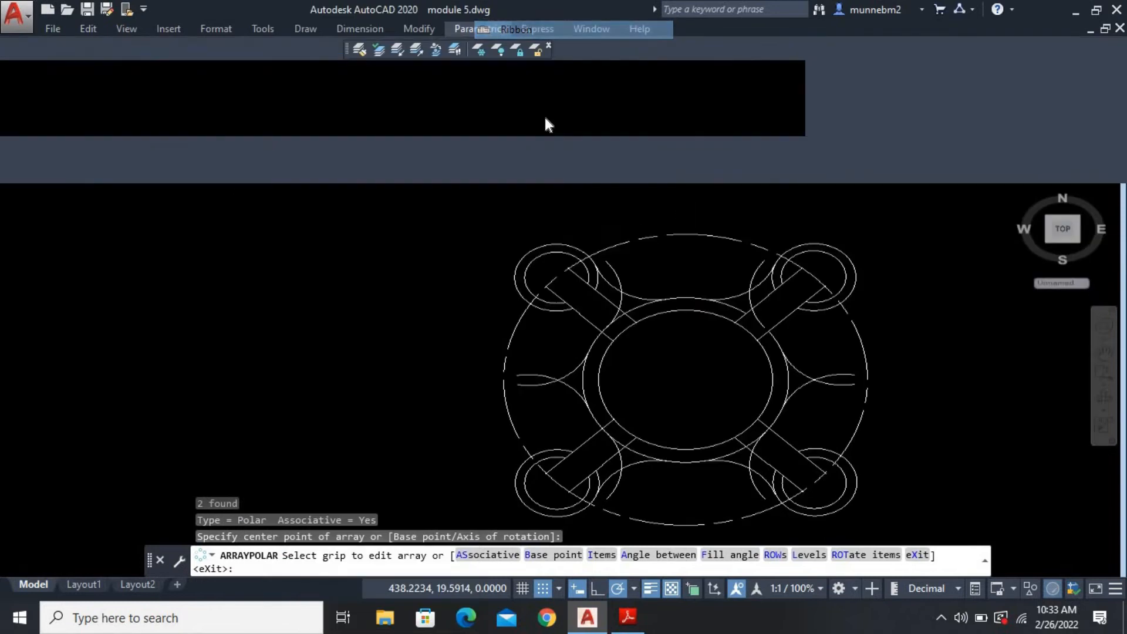
pyautogui.click(639, 274)
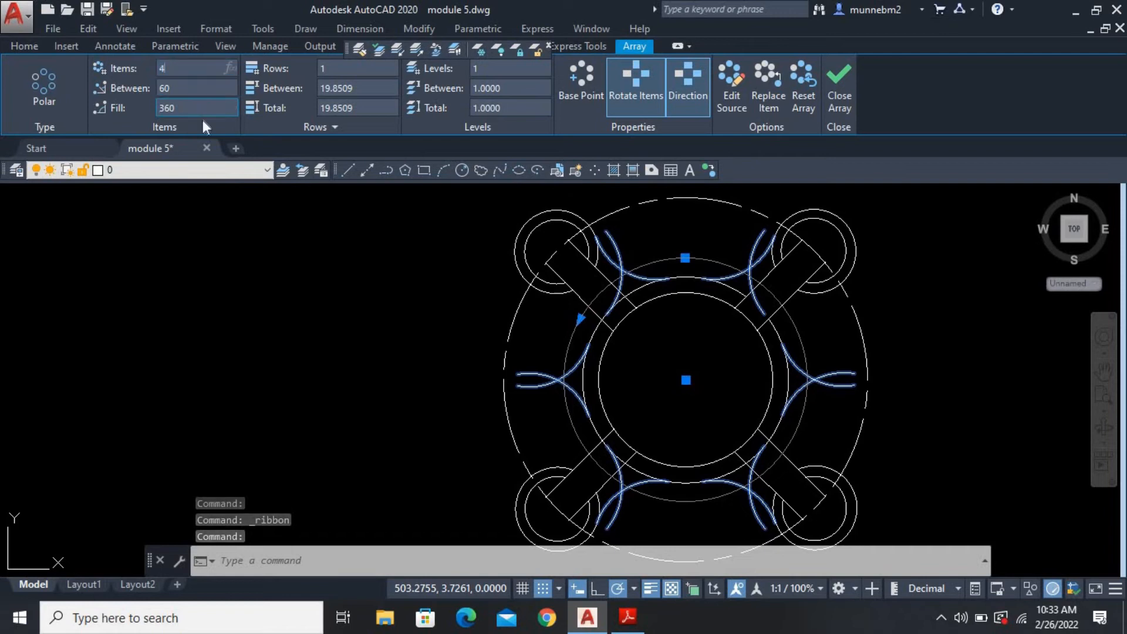
pyautogui.press('Return')
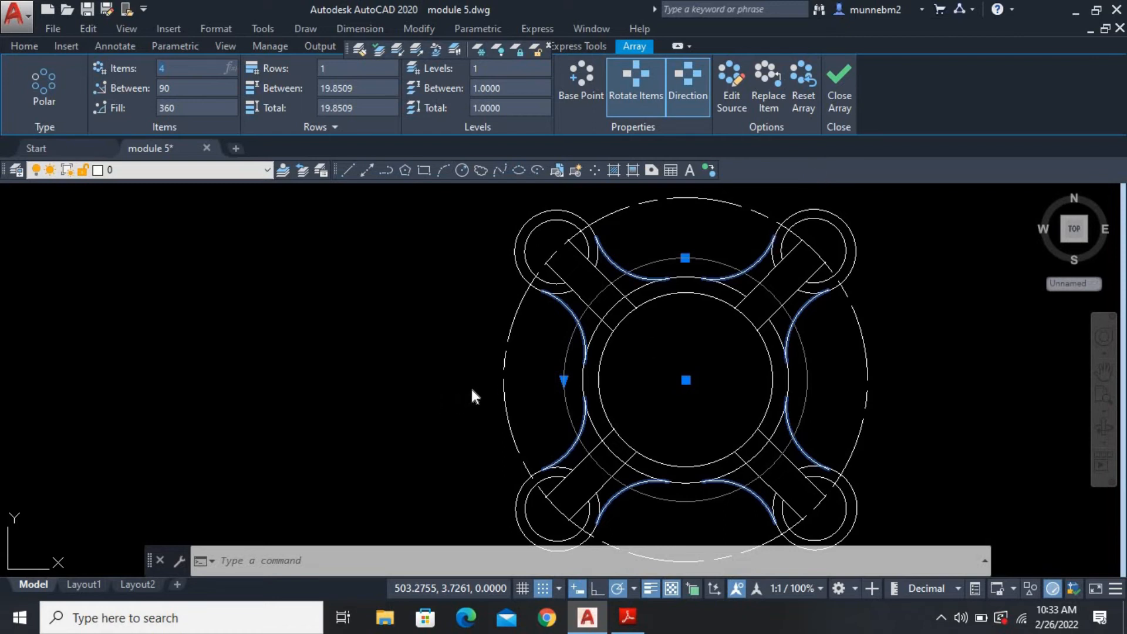
# Finish editing the polar array of the radius 20 arcs and clear the selection
pyautogui.click(438, 390)
pyautogui.click(438, 390)
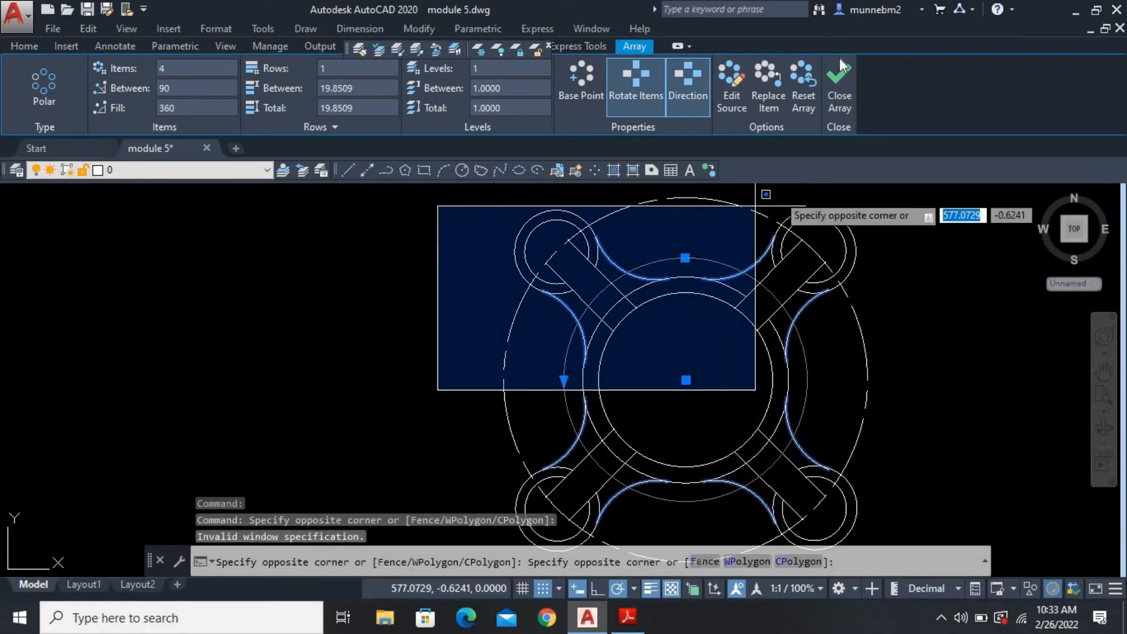
pyautogui.click(836, 103)
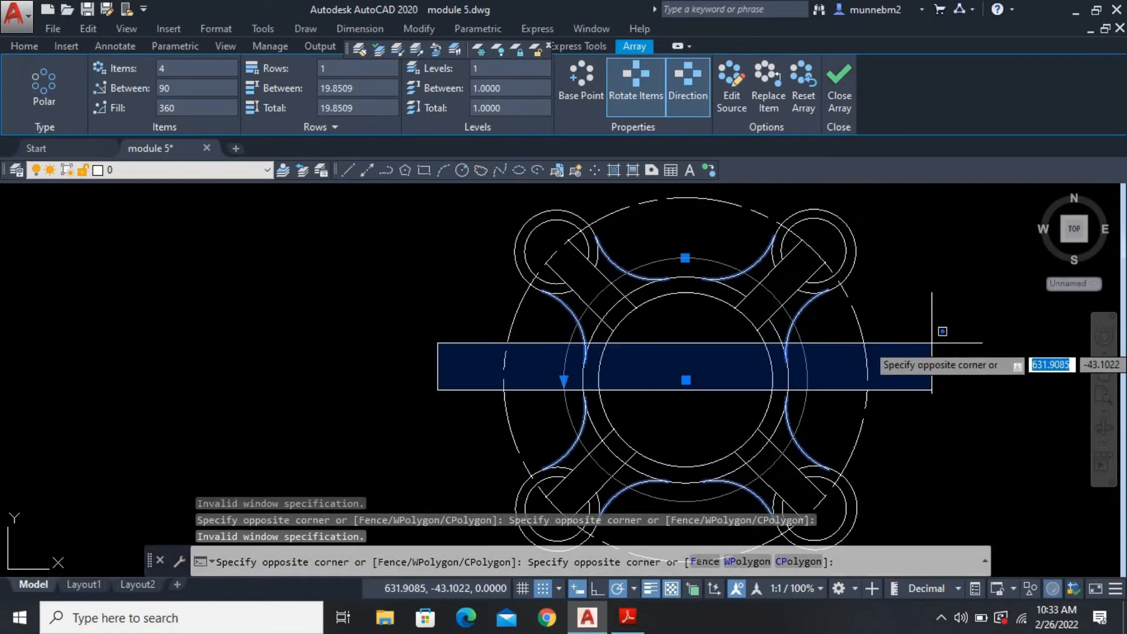
pyautogui.click(998, 340)
pyautogui.click(931, 342)
pyautogui.click(931, 341)
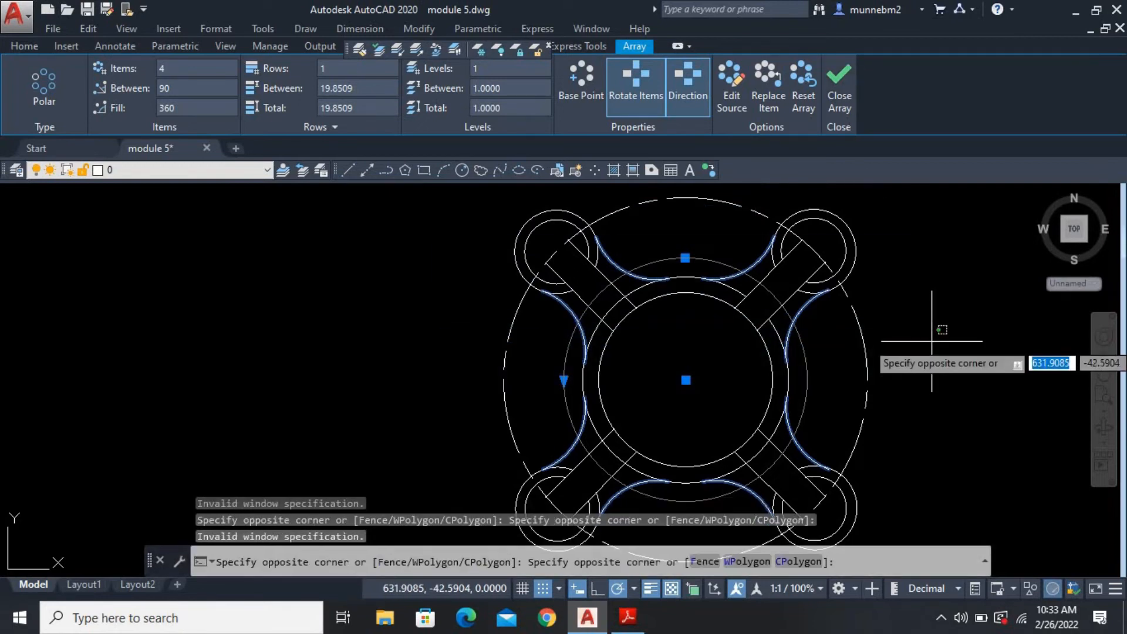
pyautogui.press('Escape')
pyautogui.press('Escape')
pyautogui.press('Escape')
pyautogui.press('Escape')
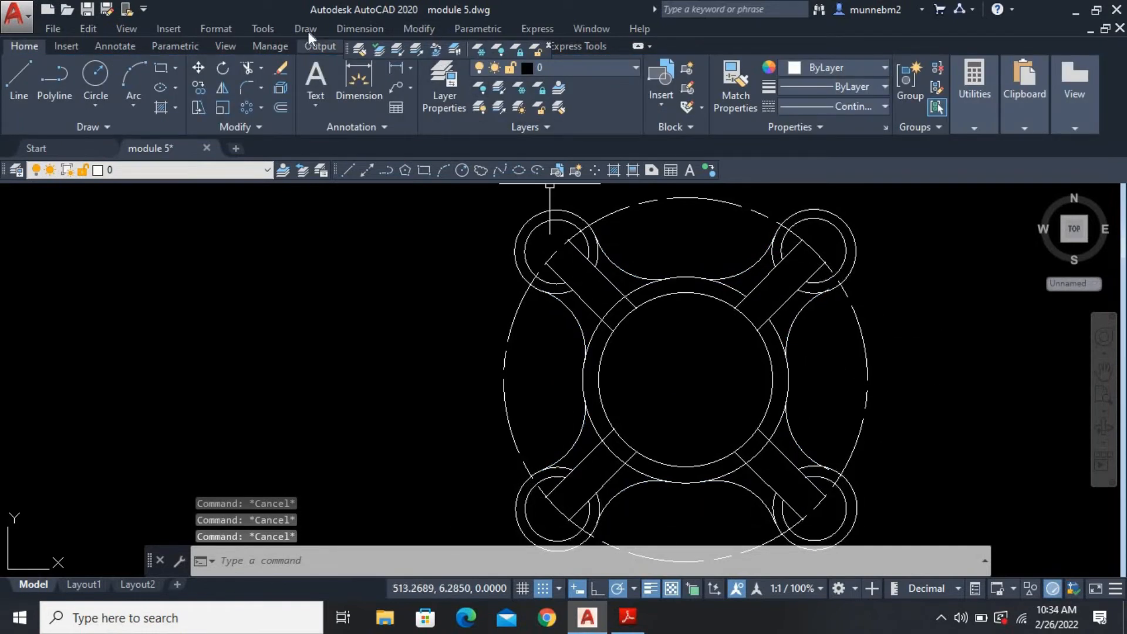
# Hide the ribbon and shrink the drawing window so it sits beside page 18 of module.pdf
pyautogui.click(260, 27)
pyautogui.moveTo(432, 28)
pyautogui.click(516, 29)
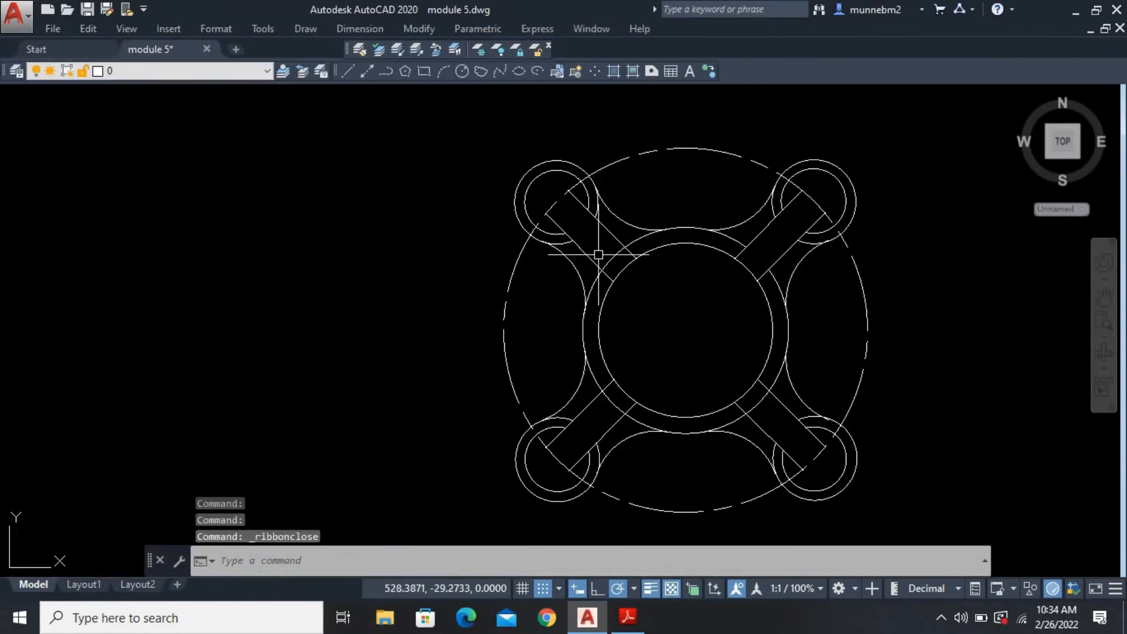
pyautogui.moveTo(597, 258); pyautogui.dragTo(502, 238, button='middle')
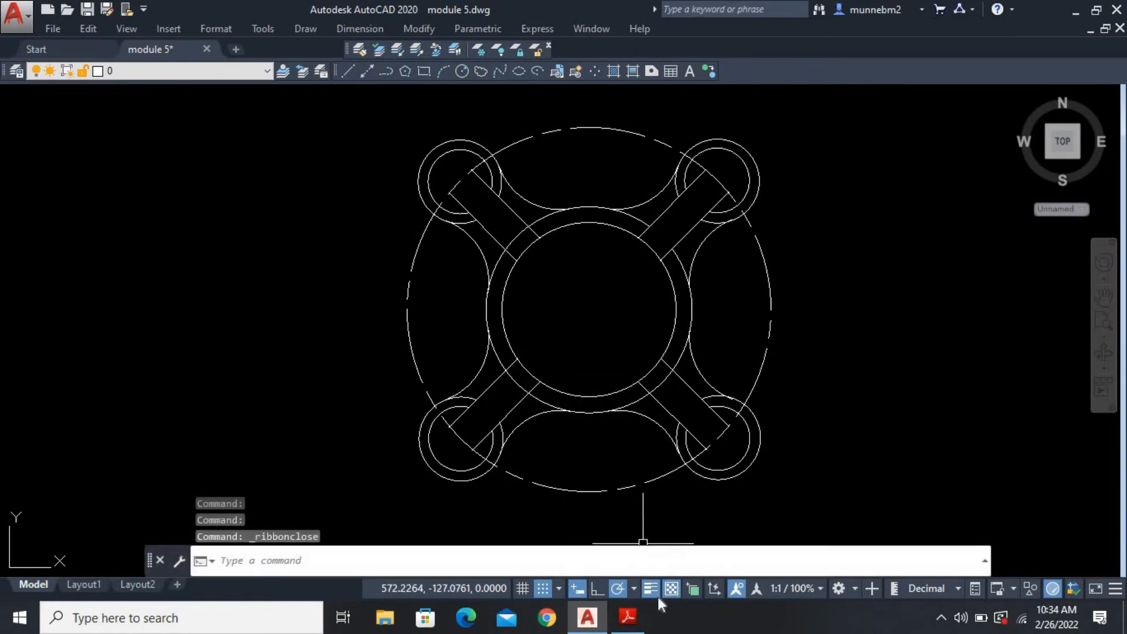
pyautogui.click(1096, 10)
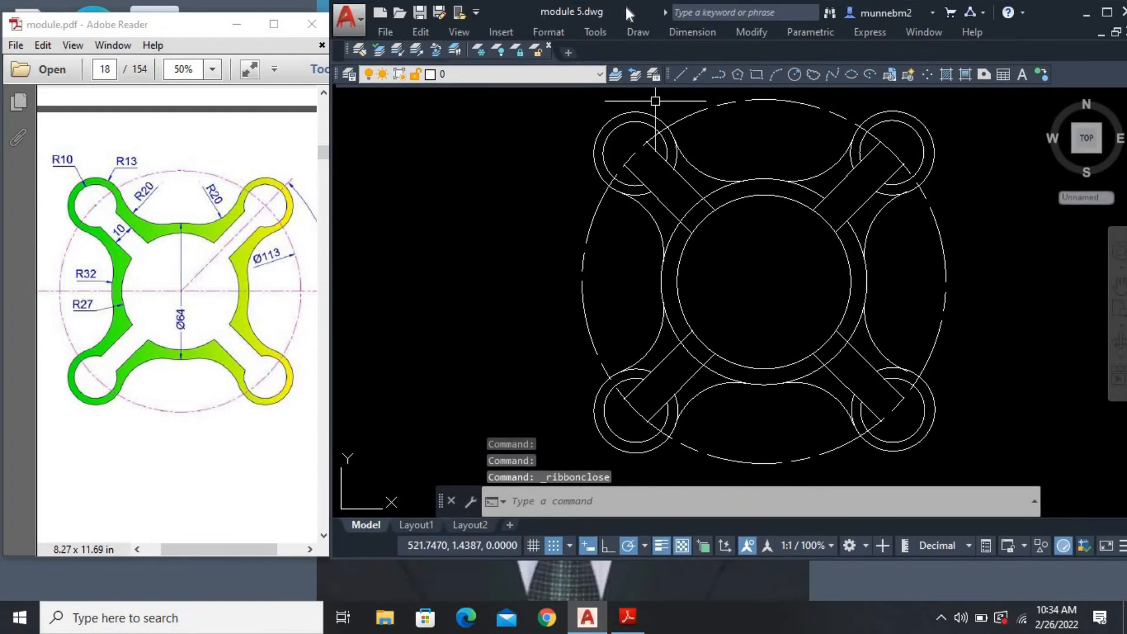
pyautogui.moveTo(627, 9); pyautogui.dragTo(626, 35)
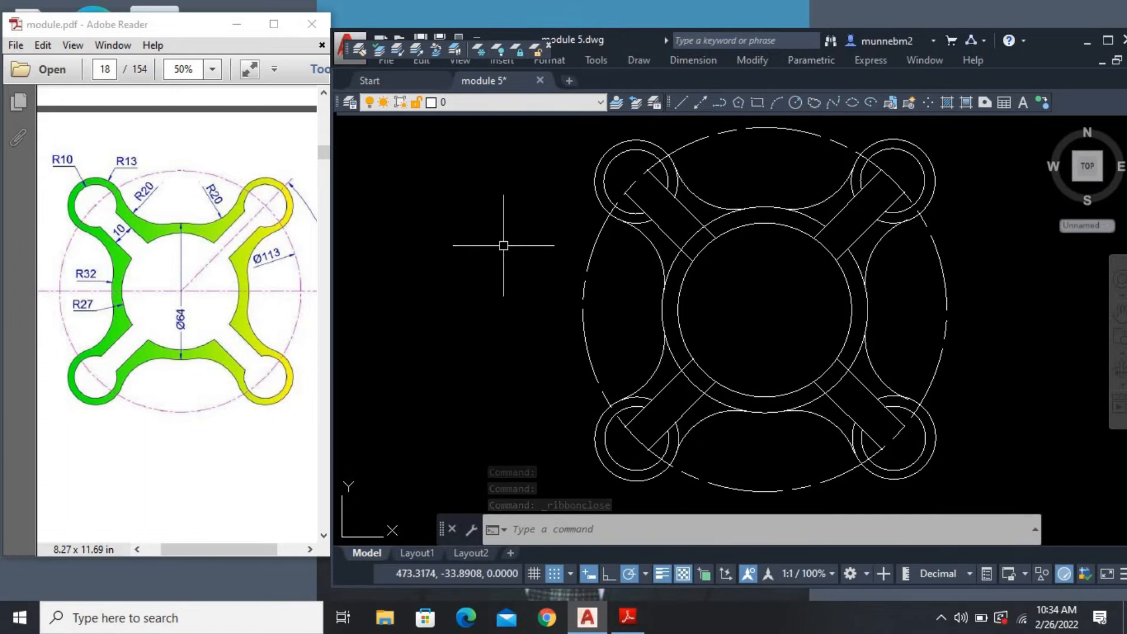
# Start Trim and select the two central circles, the lower-right arm's edge lines and its lower R20 arc as cutting edges
pyautogui.write('ts o')
pyautogui.write('r')
pyautogui.press('Return')
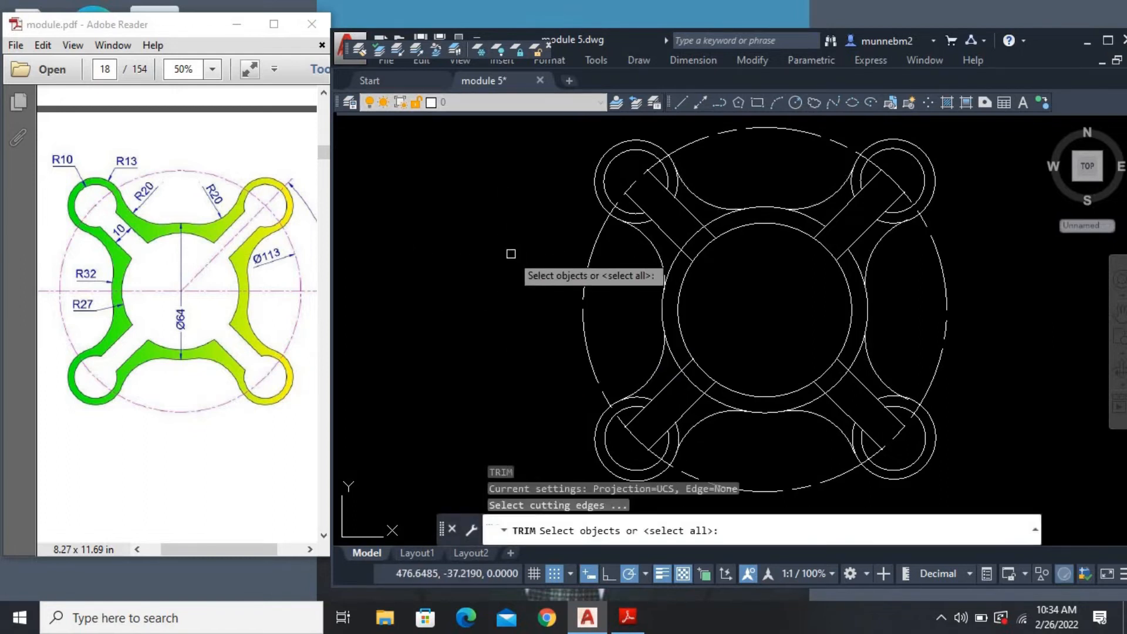
pyautogui.click(543, 141)
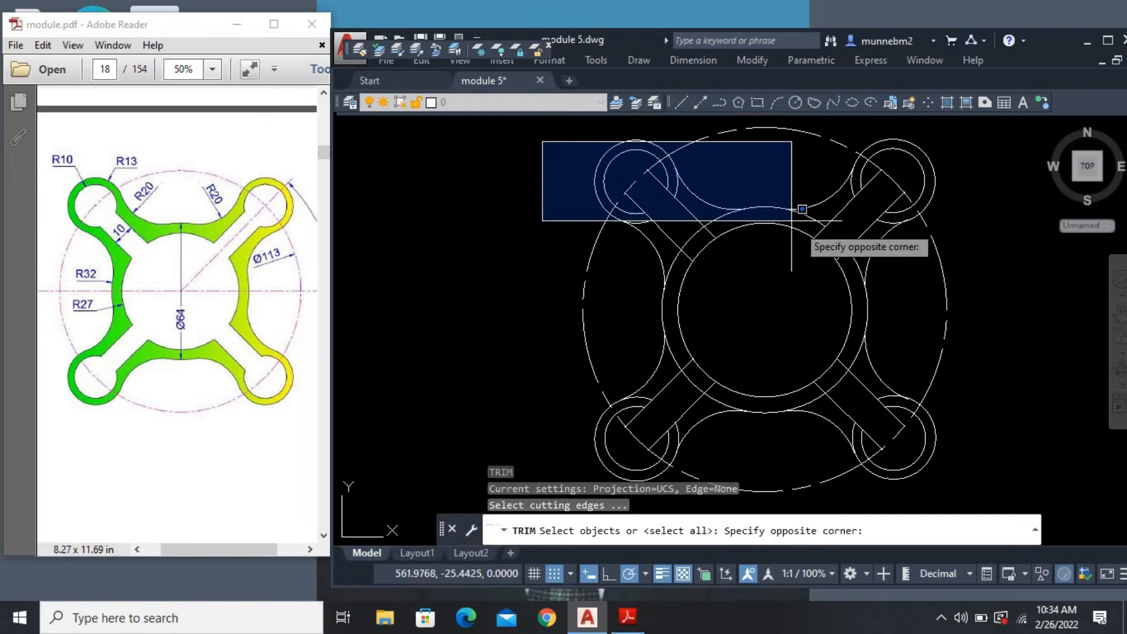
pyautogui.click(1063, 485)
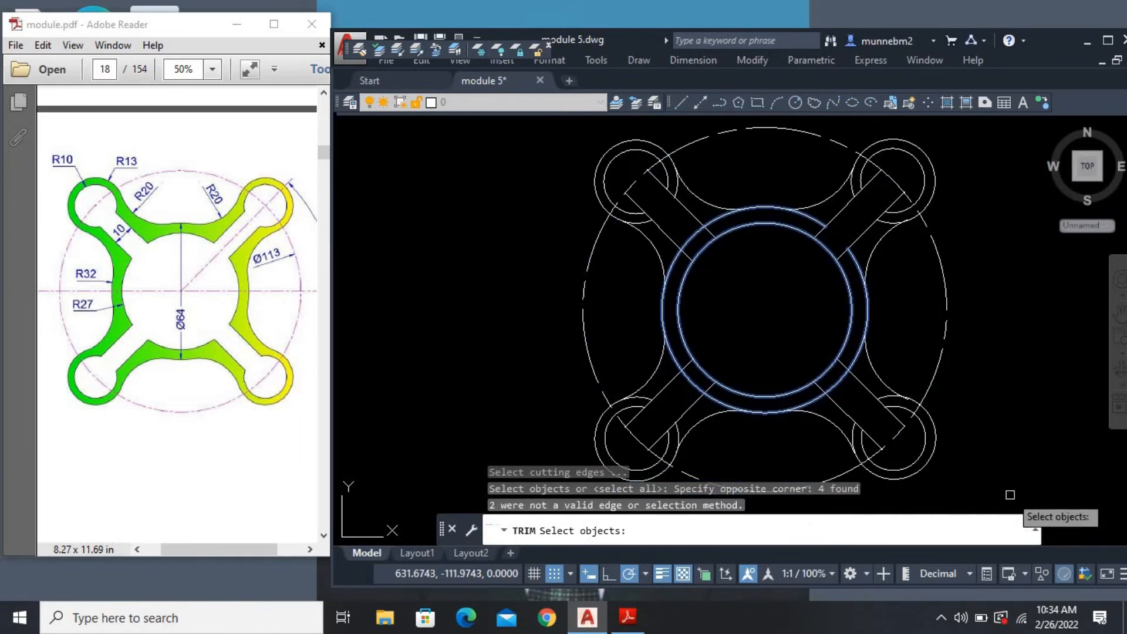
pyautogui.click(825, 422)
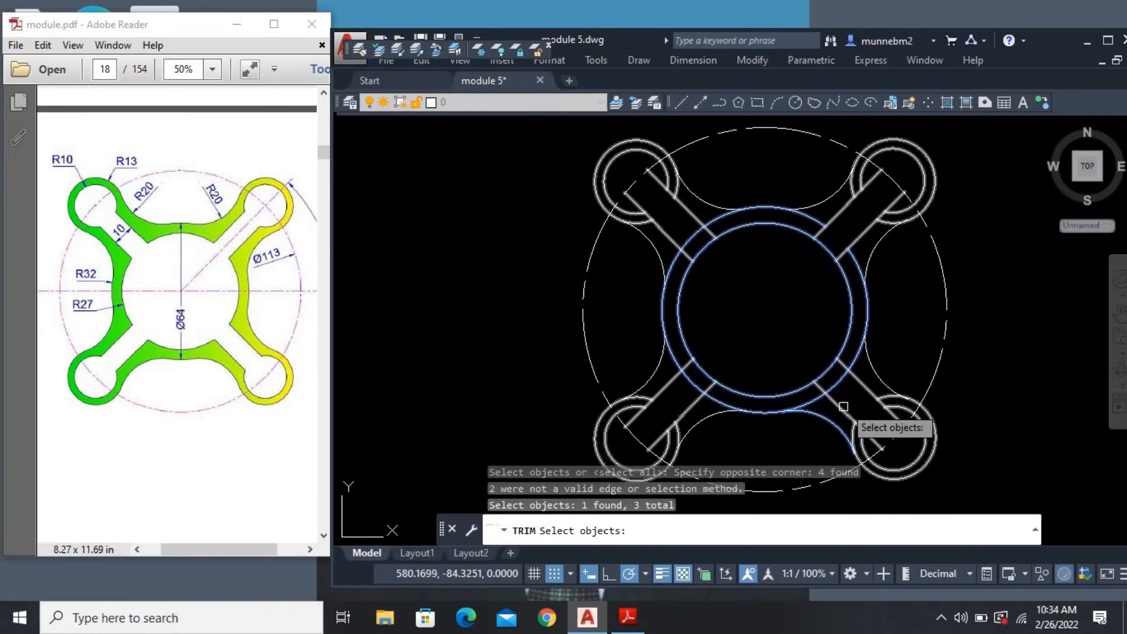
pyautogui.click(843, 406)
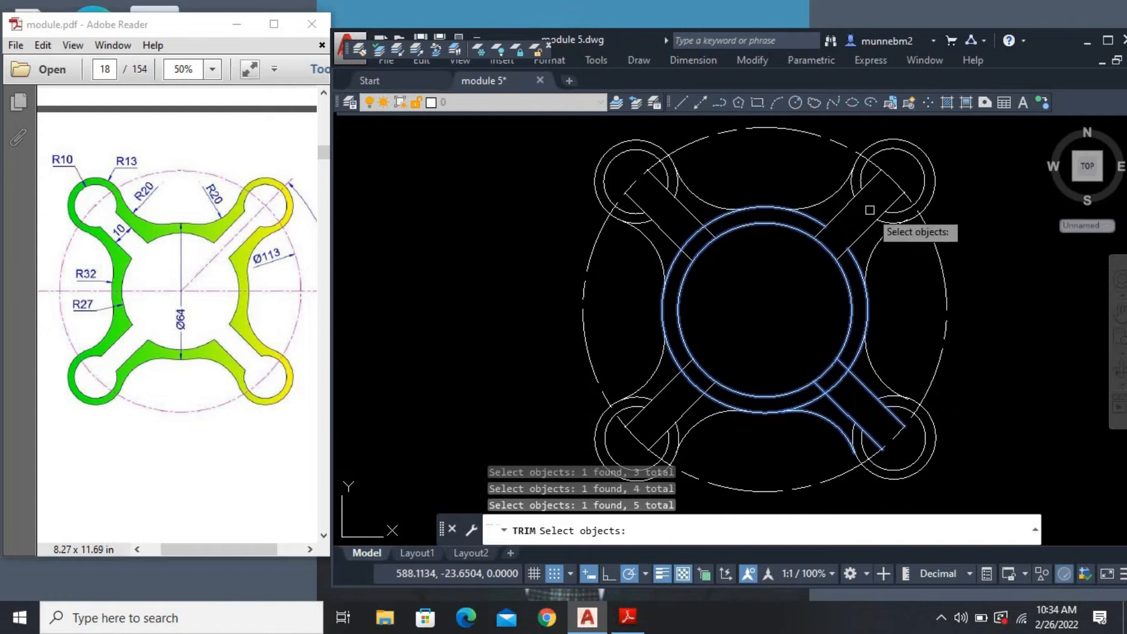
# Add the edge lines and end circles of both upper arms, plus the upper-left arm's R20 arcs, to the cutting edges
pyautogui.click(872, 239)
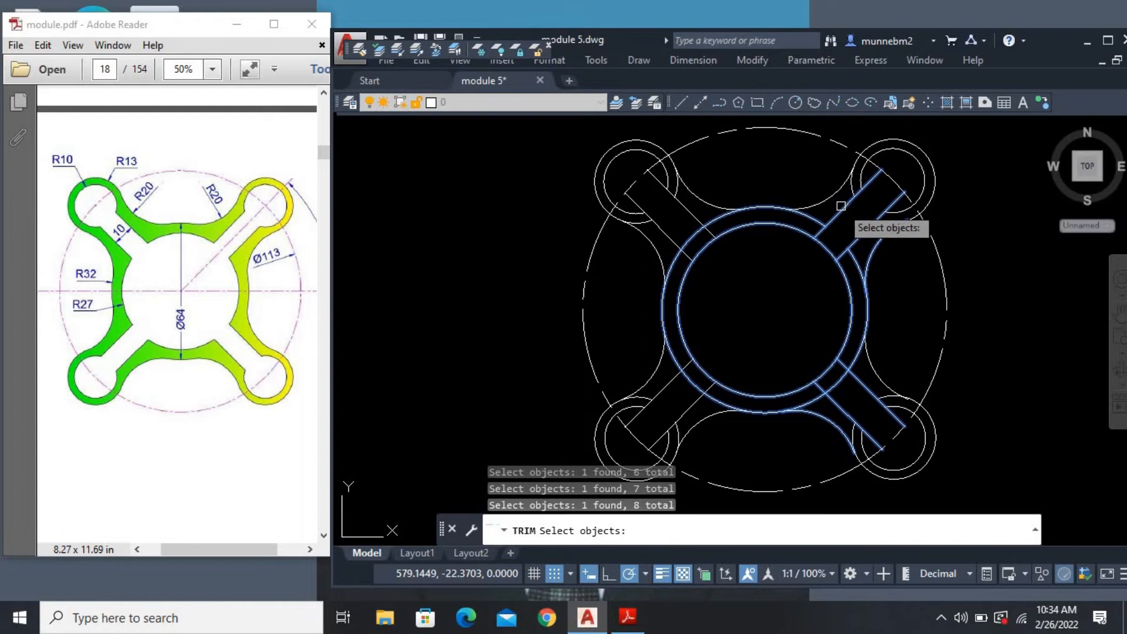
pyautogui.click(856, 177)
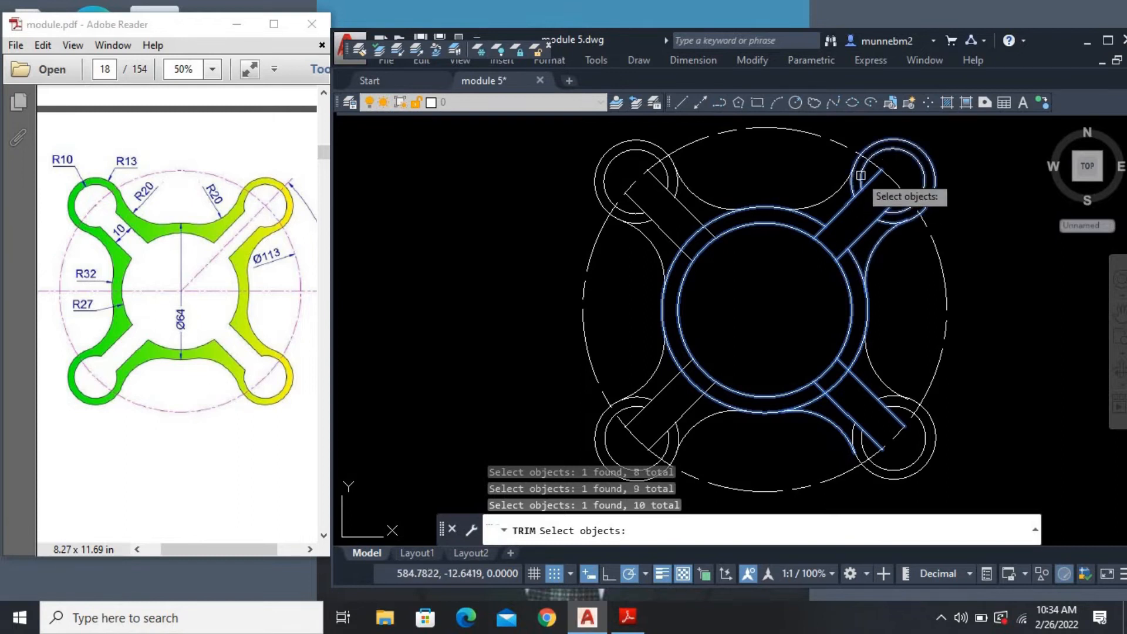
pyautogui.click(860, 176)
pyautogui.click(658, 204)
pyautogui.click(672, 192)
pyautogui.click(676, 187)
pyautogui.click(671, 184)
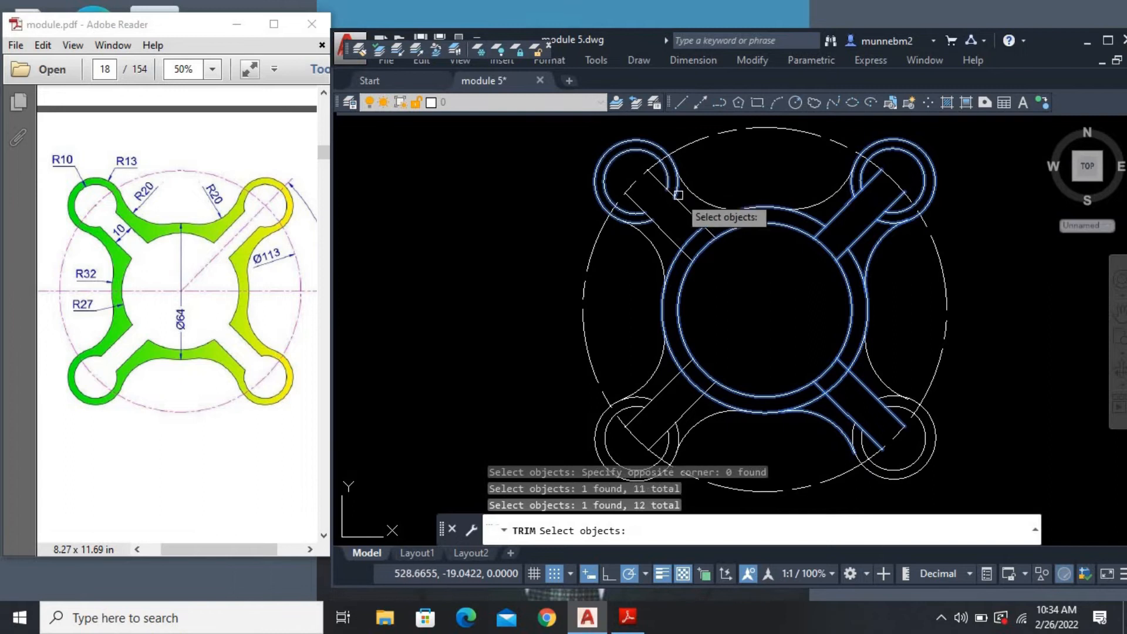
pyautogui.click(696, 215)
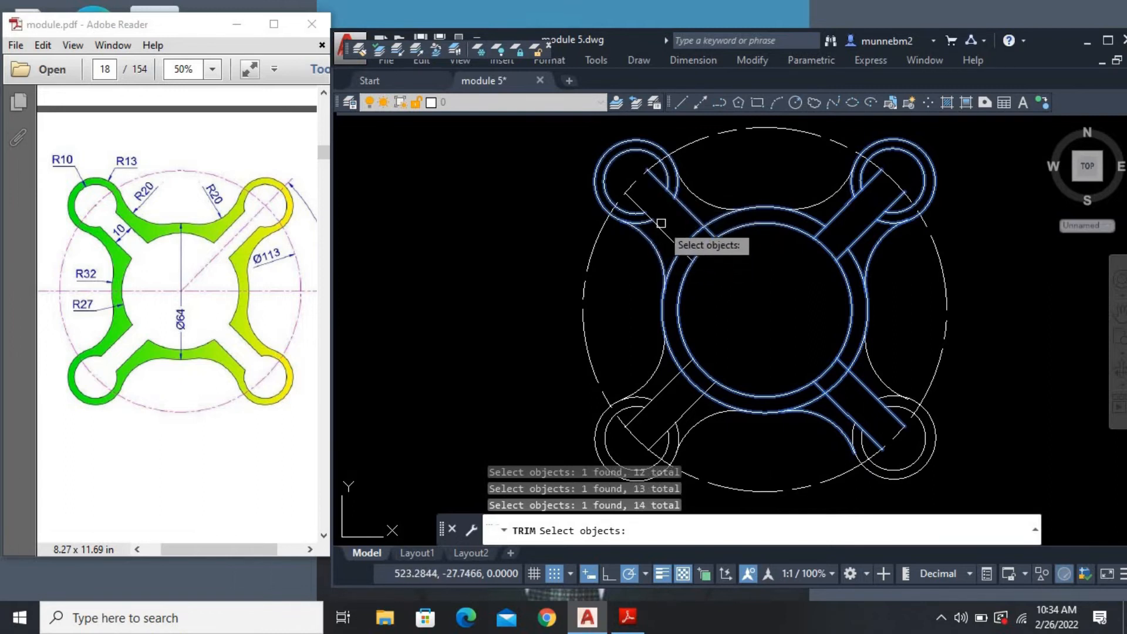
pyautogui.click(693, 192)
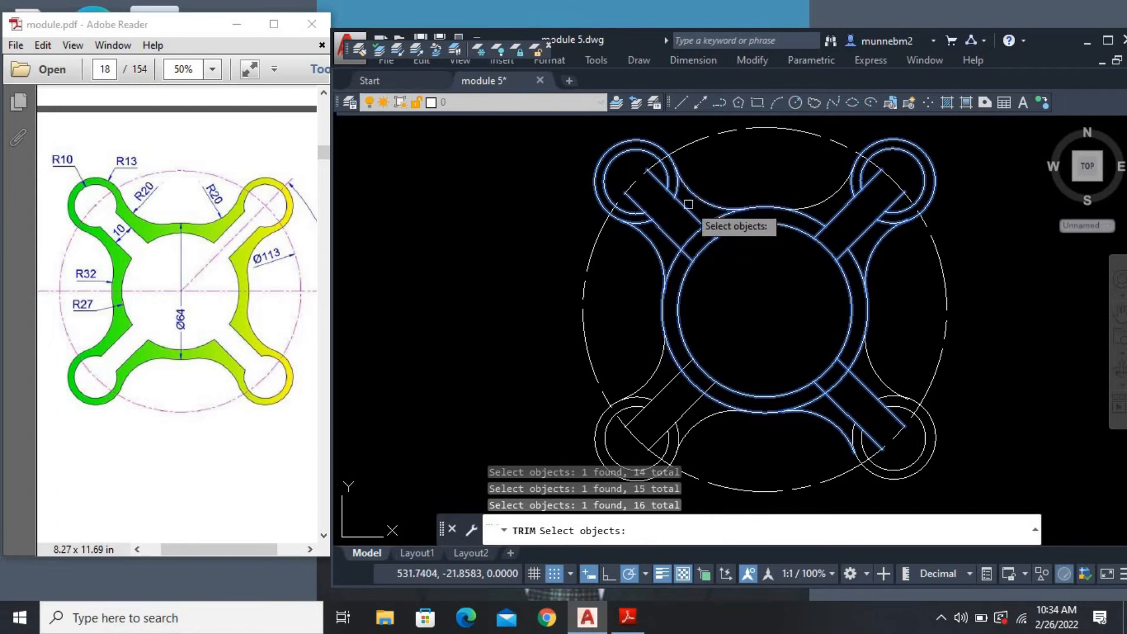
# Add the lower-left arm's edges, the remaining R20 arcs and both lower arms' end circles, completing the cutting edge selection
pyautogui.click(668, 376)
pyautogui.click(666, 353)
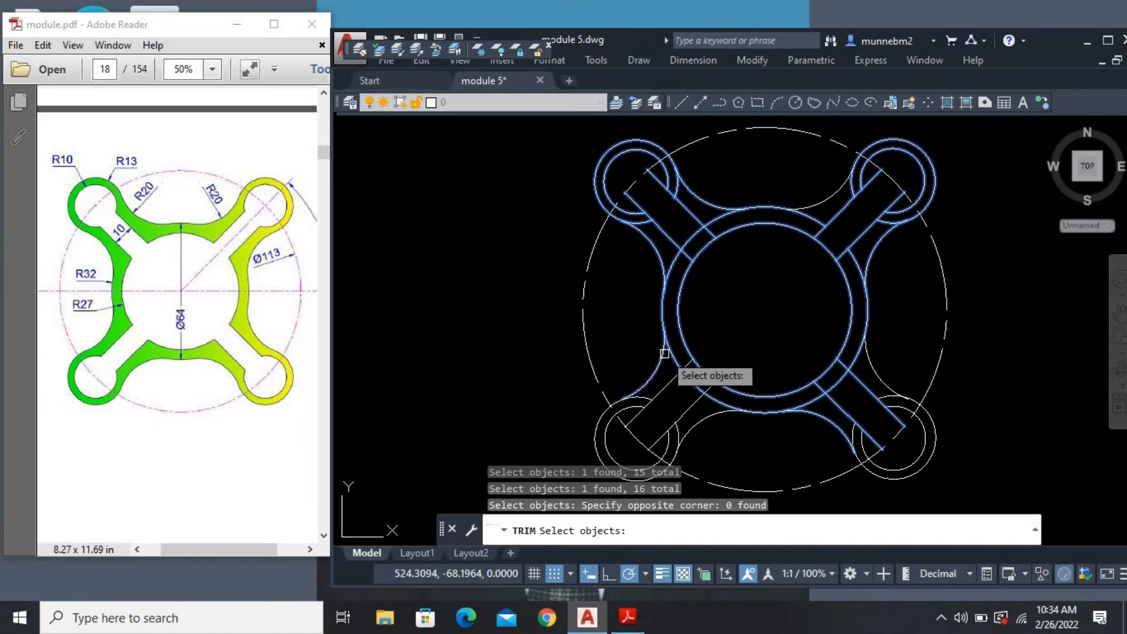
pyautogui.click(665, 353)
pyautogui.click(697, 399)
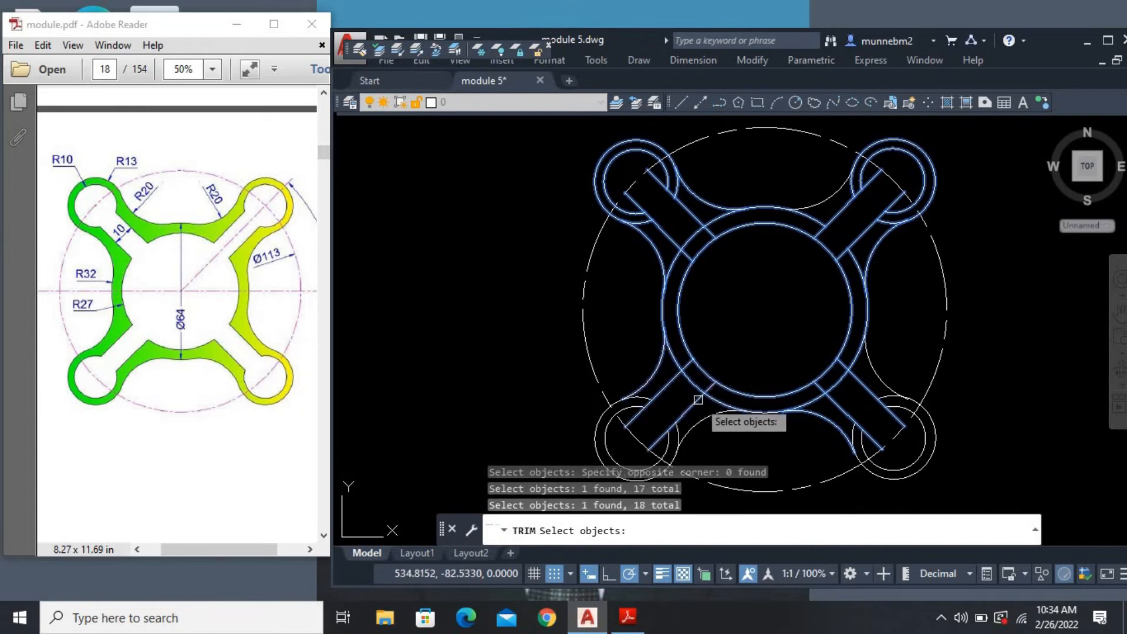
pyautogui.click(699, 415)
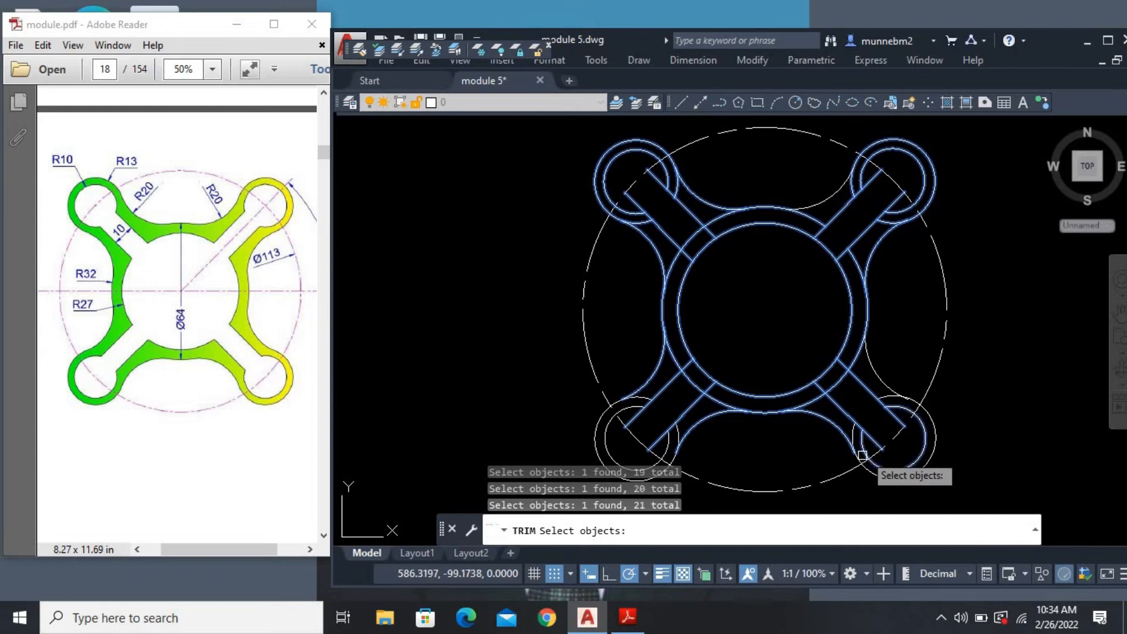
pyautogui.click(883, 381)
pyautogui.click(833, 193)
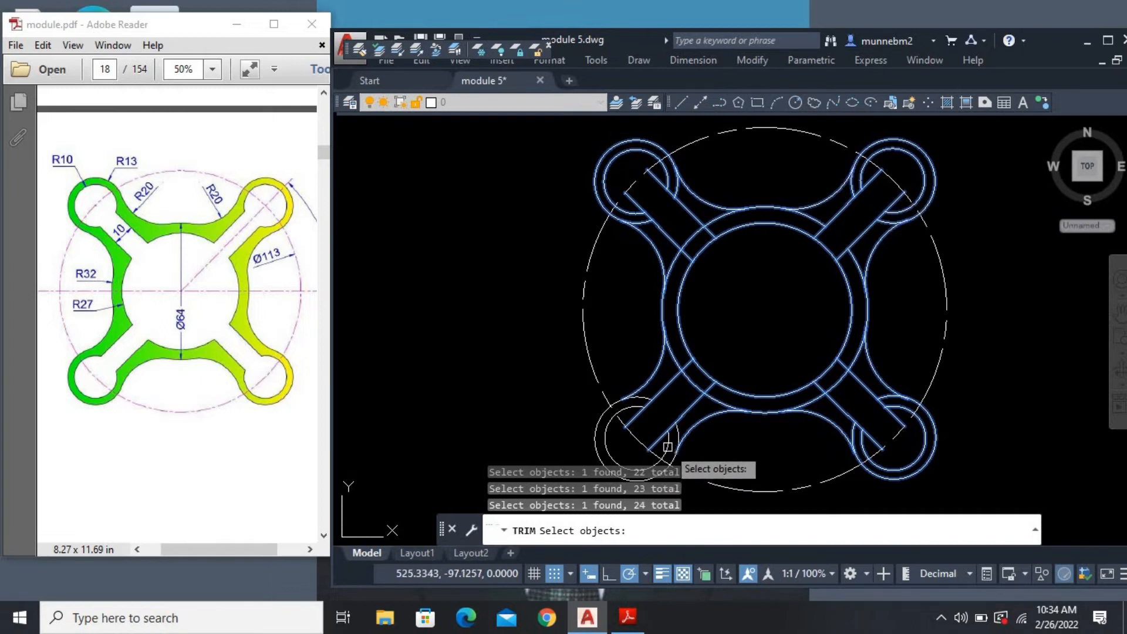
pyautogui.click(646, 397)
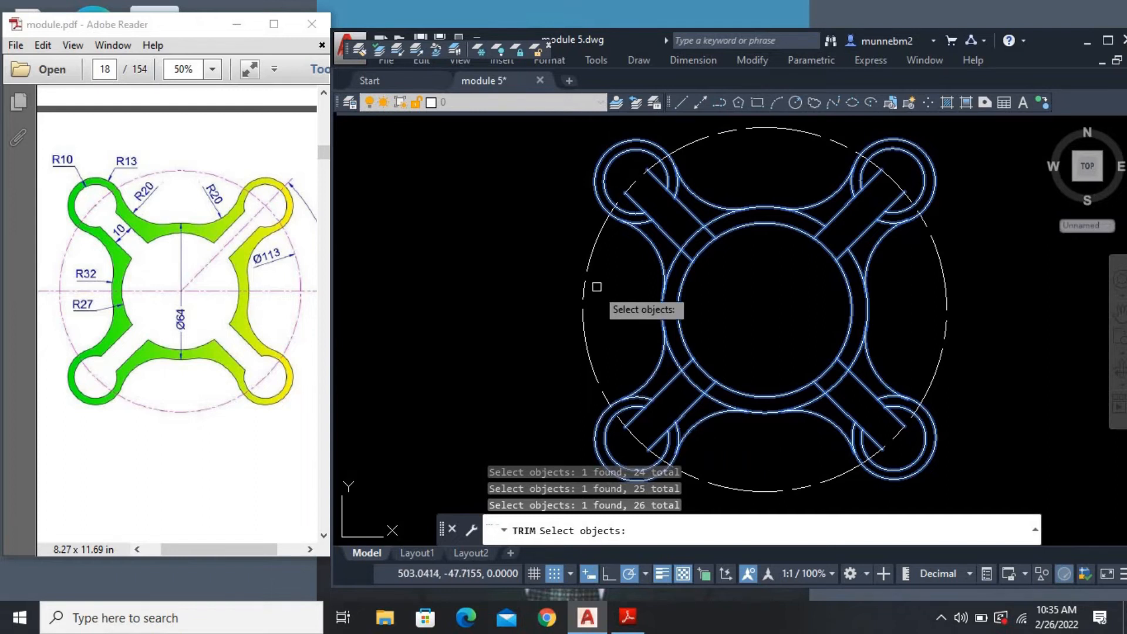
pyautogui.press('Return')
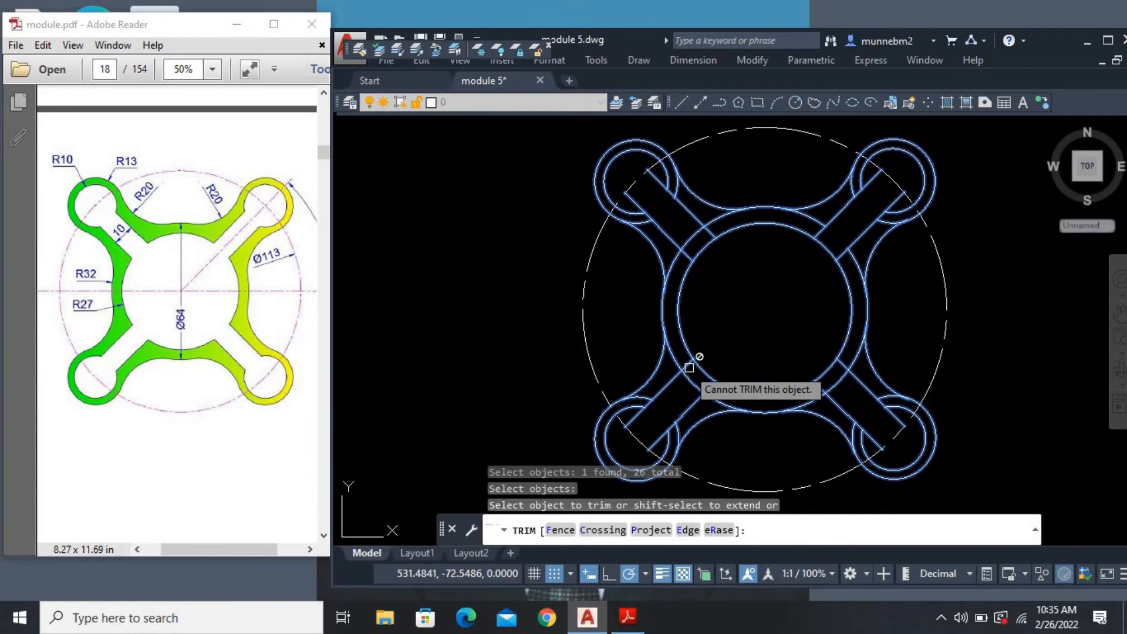
# Trim away the central circle segments lying between the parallel edge lines of the arms
pyautogui.click(708, 374)
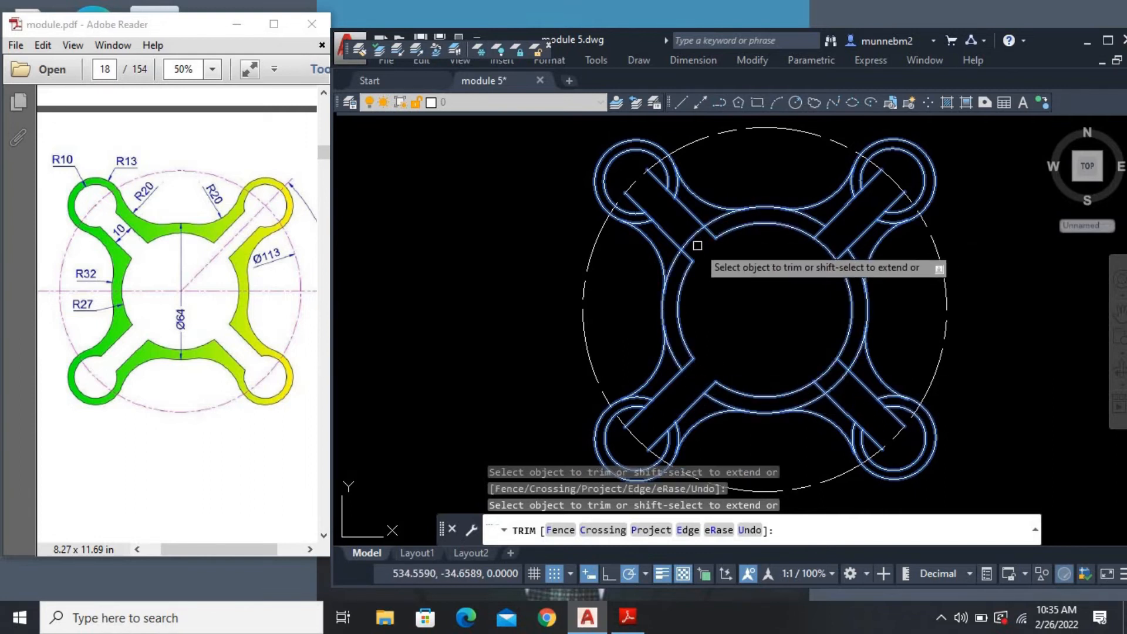
pyautogui.click(832, 247)
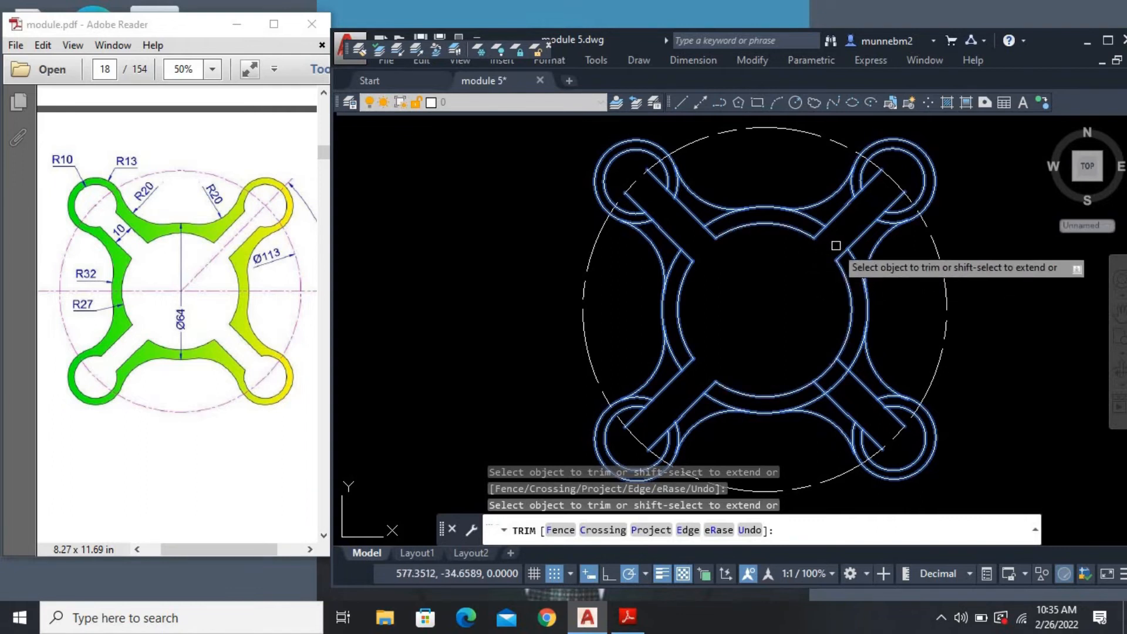
pyautogui.click(836, 383)
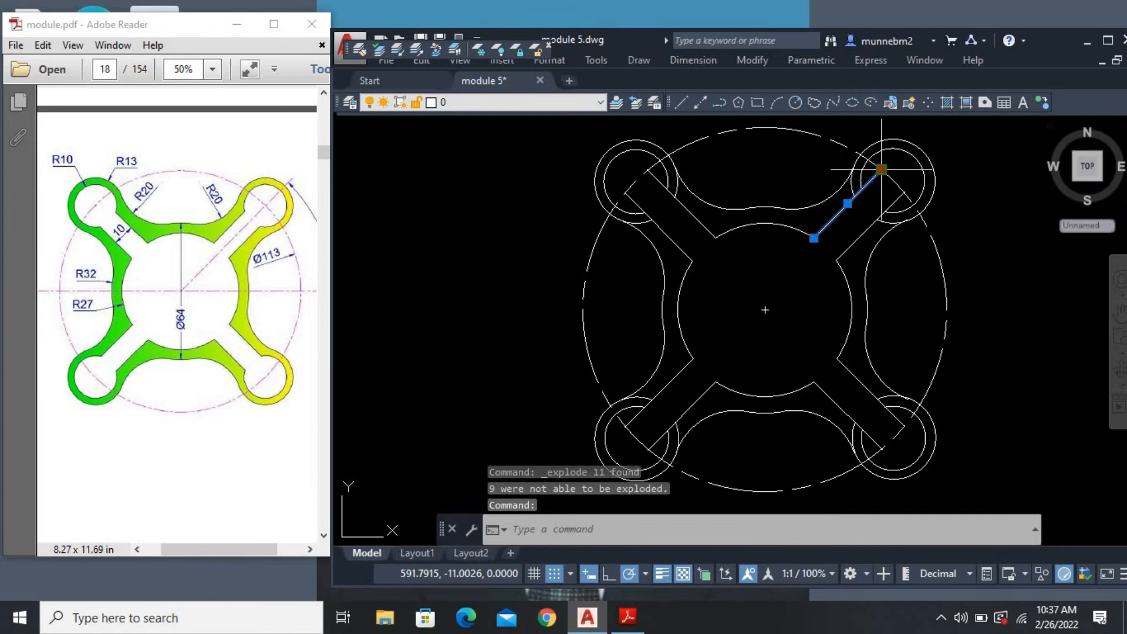
# Try to shorten the upper-right arm's upper edge line by stretching its outer endpoint back to the end circles
pyautogui.click(881, 169)
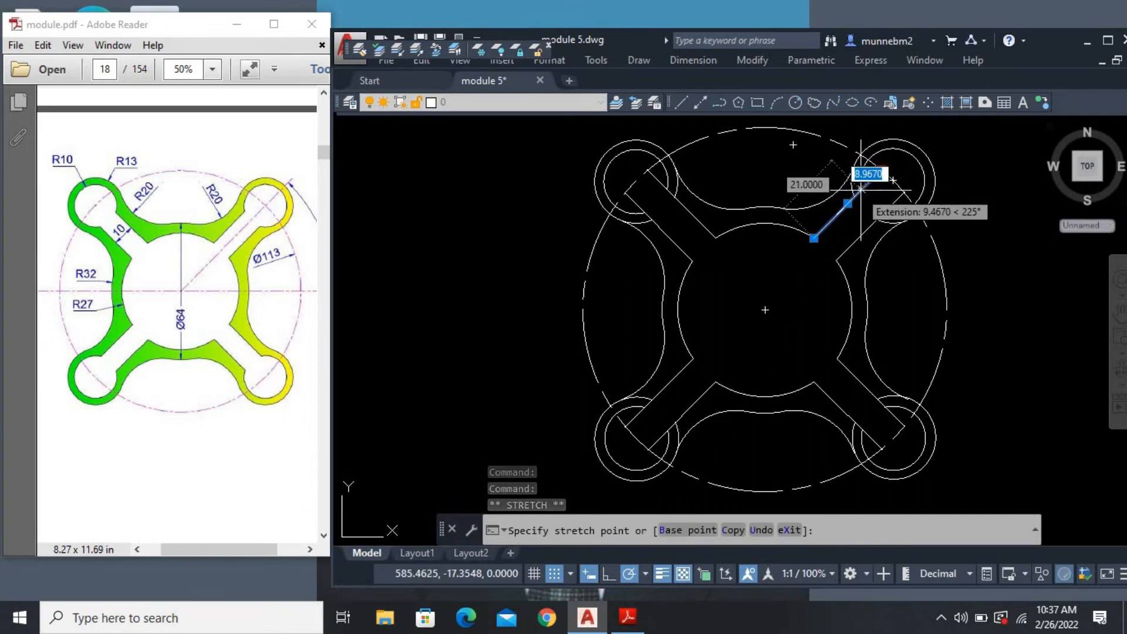
pyautogui.click(856, 196)
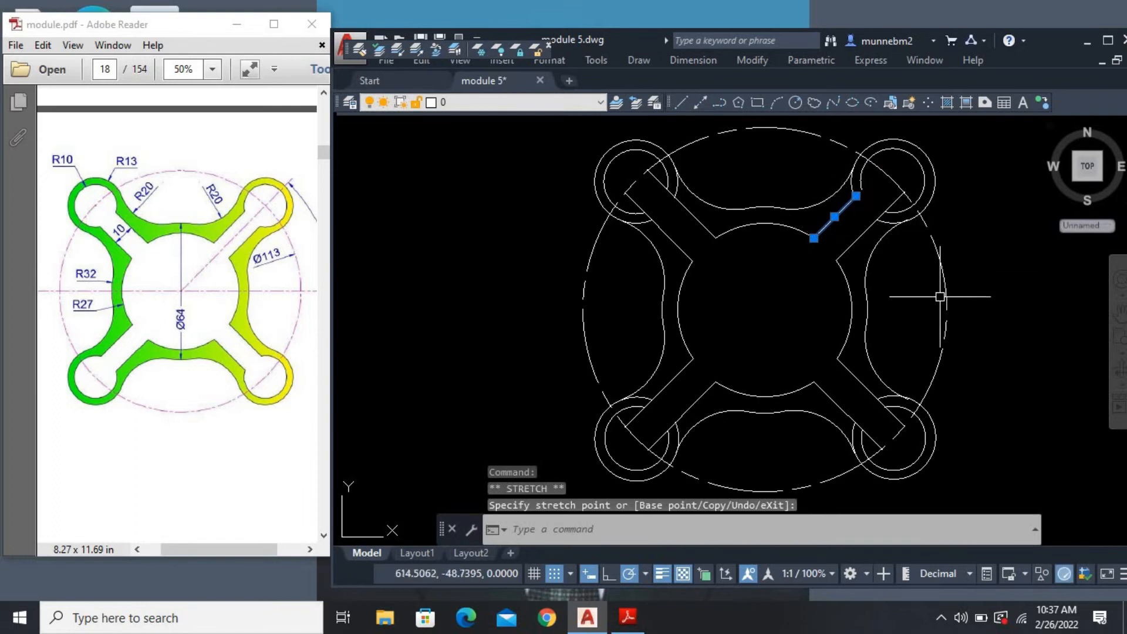
pyautogui.click(855, 196)
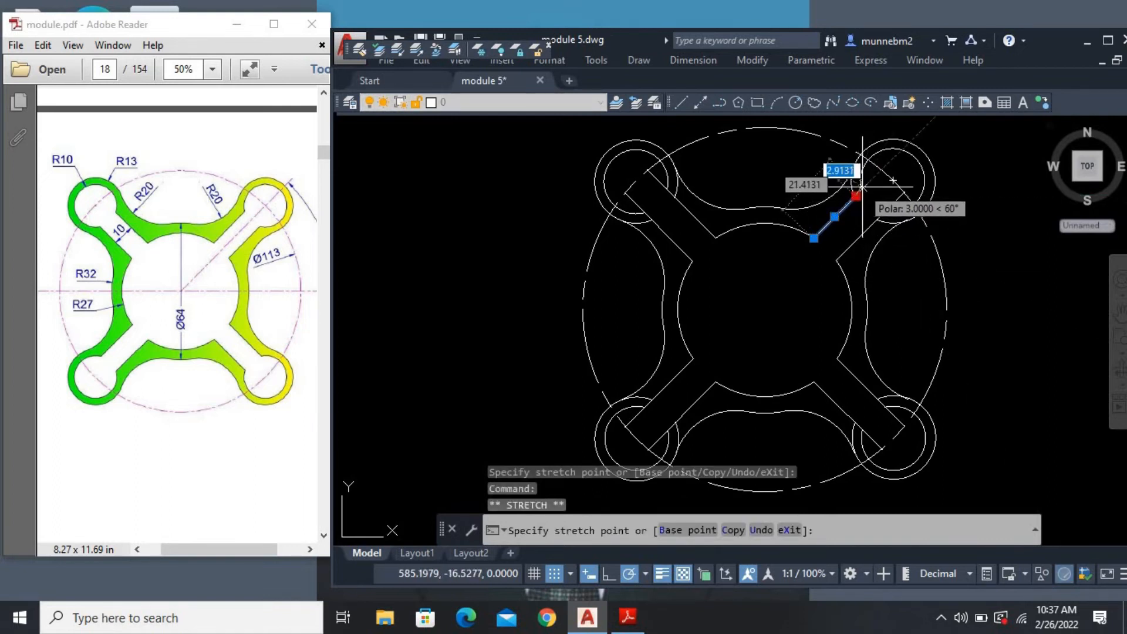
pyautogui.click(859, 189)
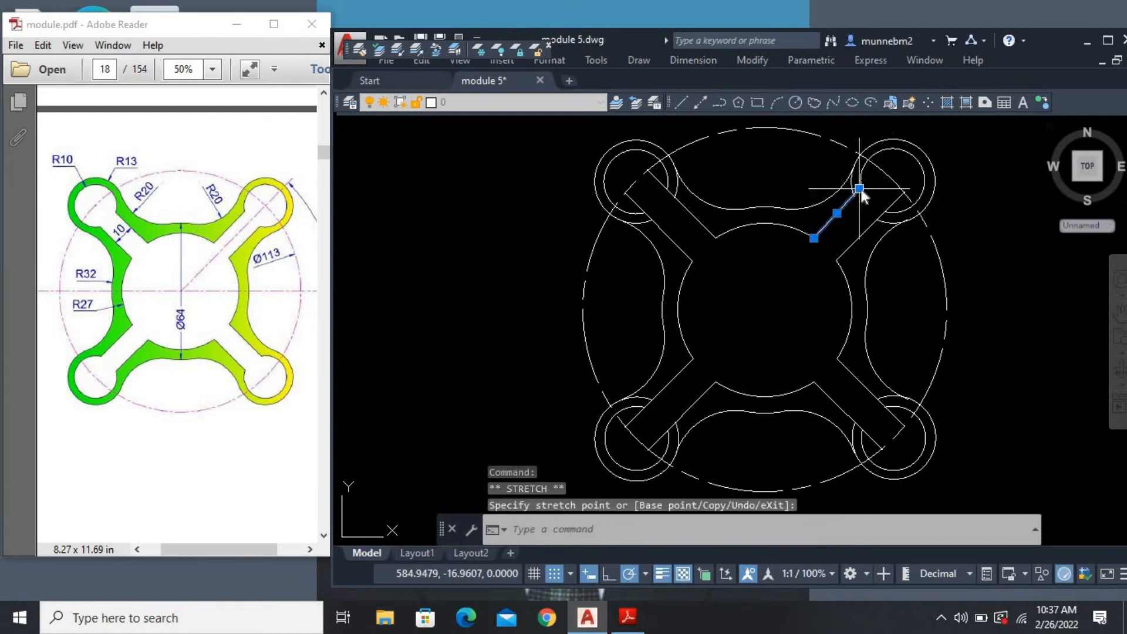
pyautogui.click(919, 294)
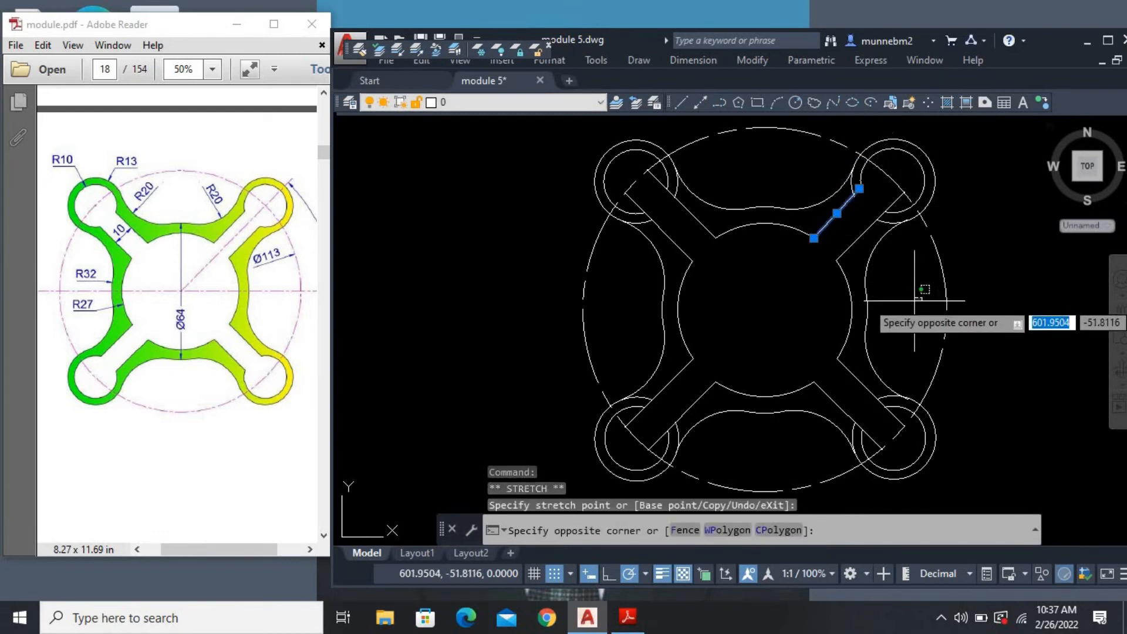
pyautogui.press('Escape')
pyautogui.press('Escape')
pyautogui.press('Escape')
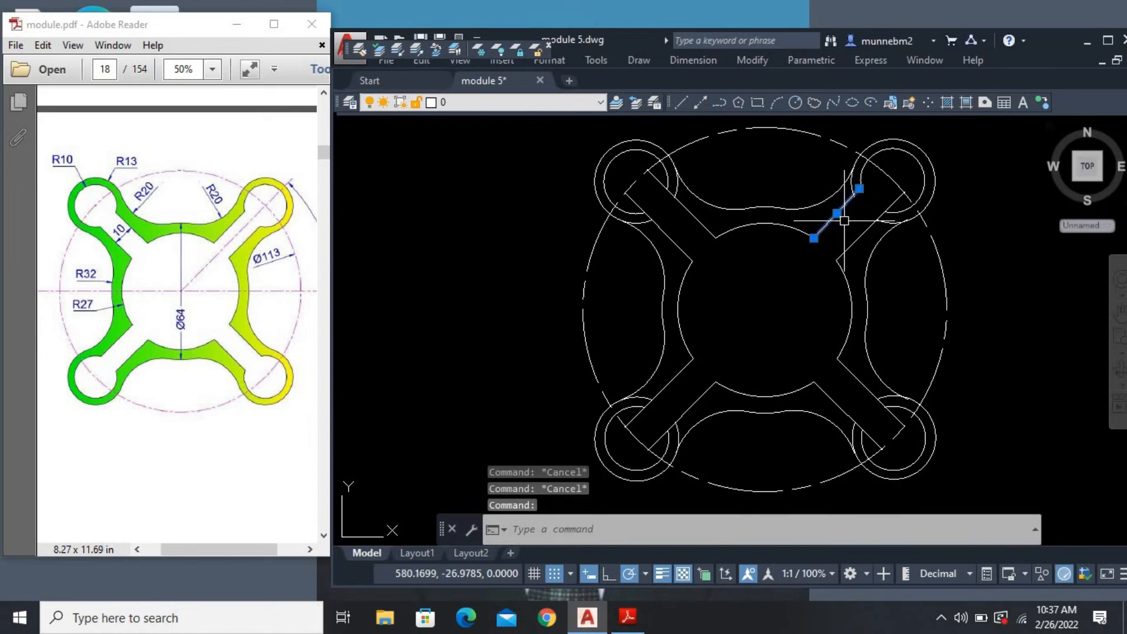
# Replace the upper-right arm's upper edge line with a new line from the central circle's arc to the R10 end circle
pyautogui.press('Delete')
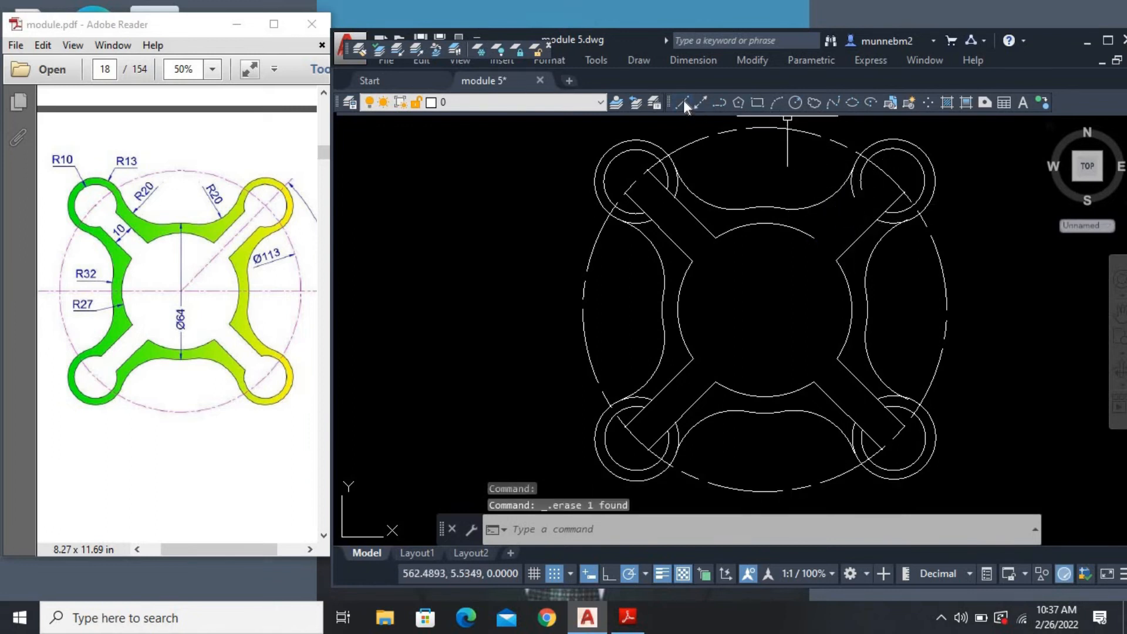
pyautogui.click(682, 102)
pyautogui.click(815, 236)
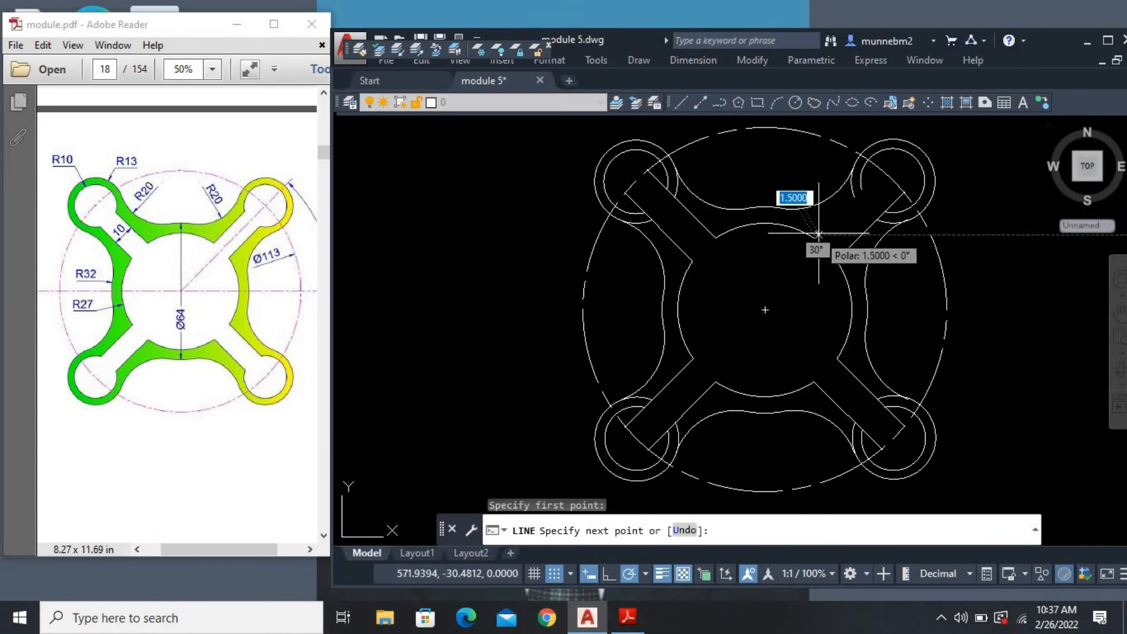
pyautogui.click(861, 189)
pyautogui.press('Escape')
pyautogui.press('Escape')
pyautogui.press('Escape')
pyautogui.press('Escape')
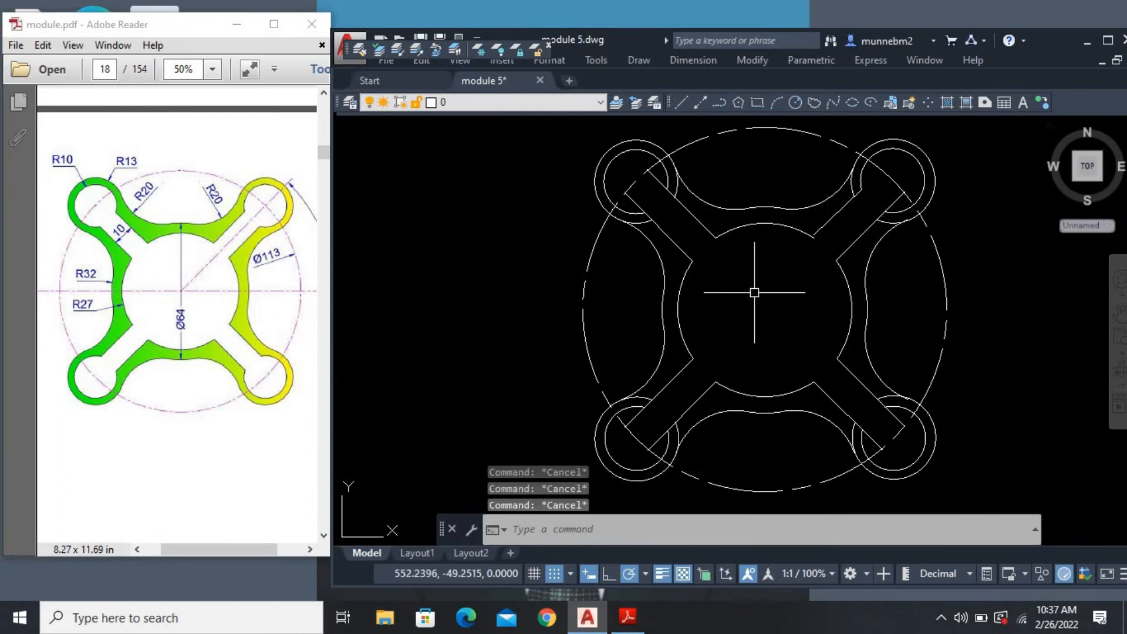
# Shorten the upper-right arm's lower edge line by stretching its outer endpoint back to the R10 end circle
pyautogui.click(878, 214)
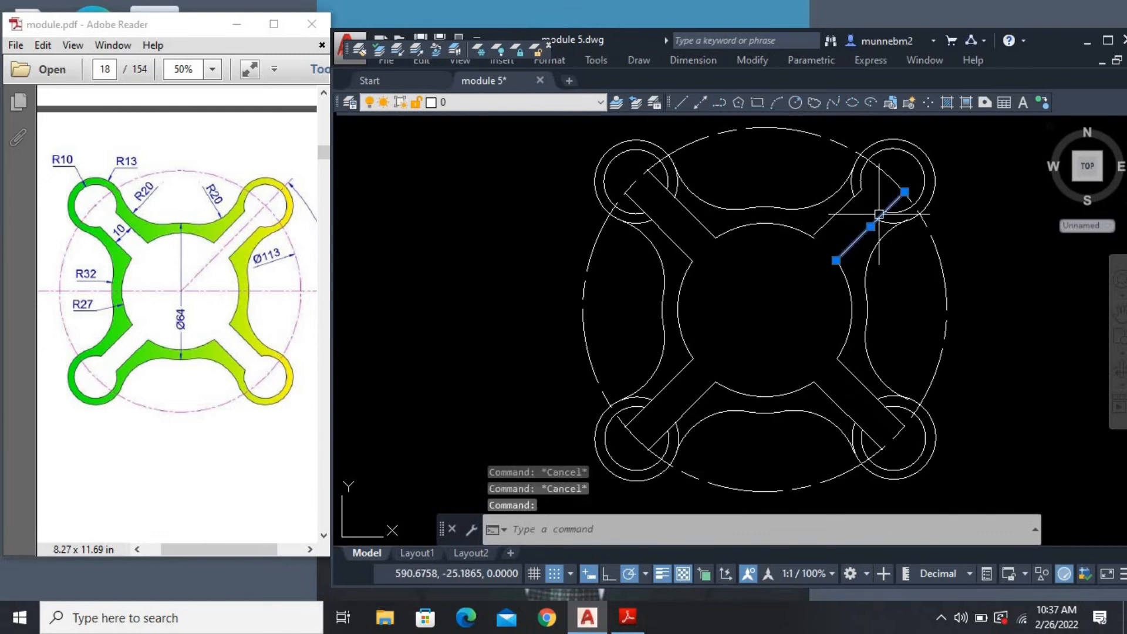
pyautogui.click(904, 191)
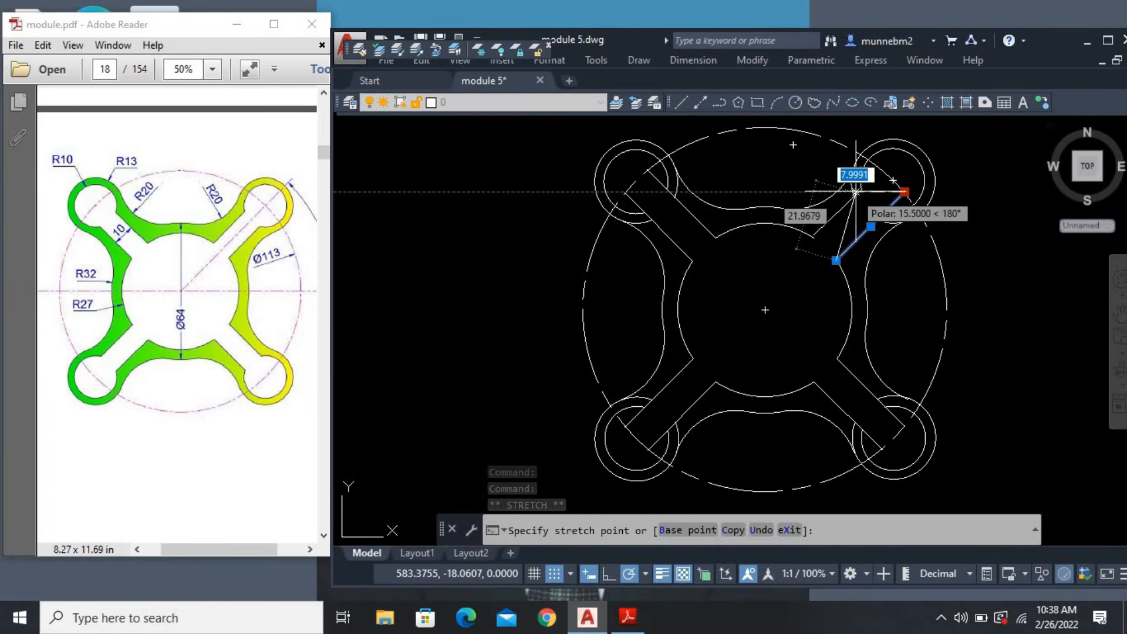
pyautogui.click(884, 214)
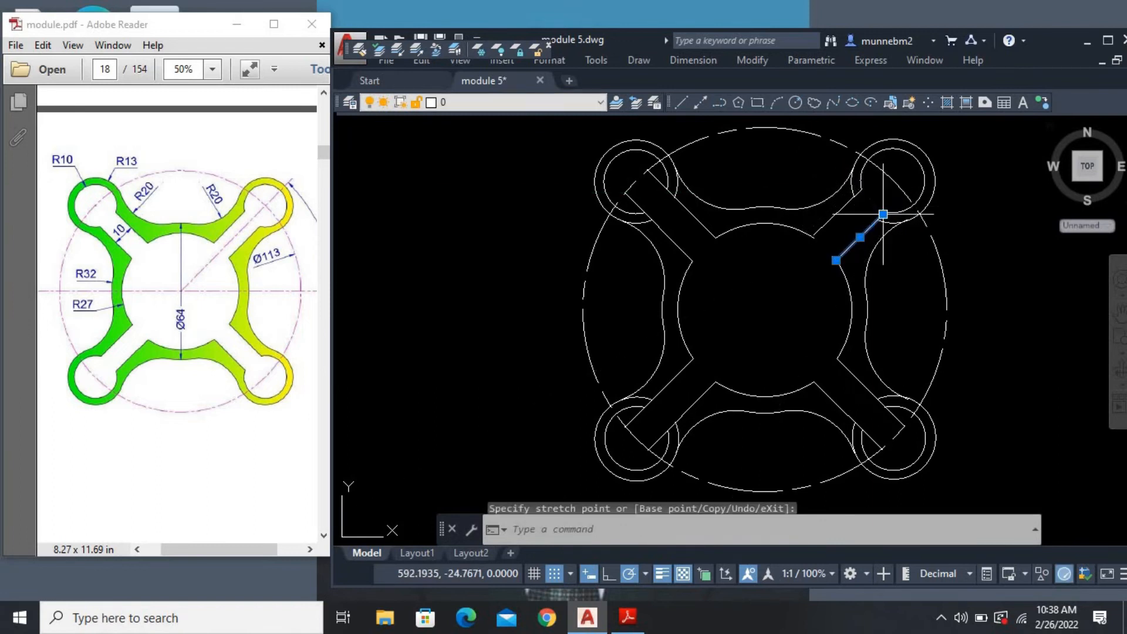
pyautogui.click(947, 269)
pyautogui.press('Escape')
pyautogui.press('Escape')
pyautogui.press('Escape')
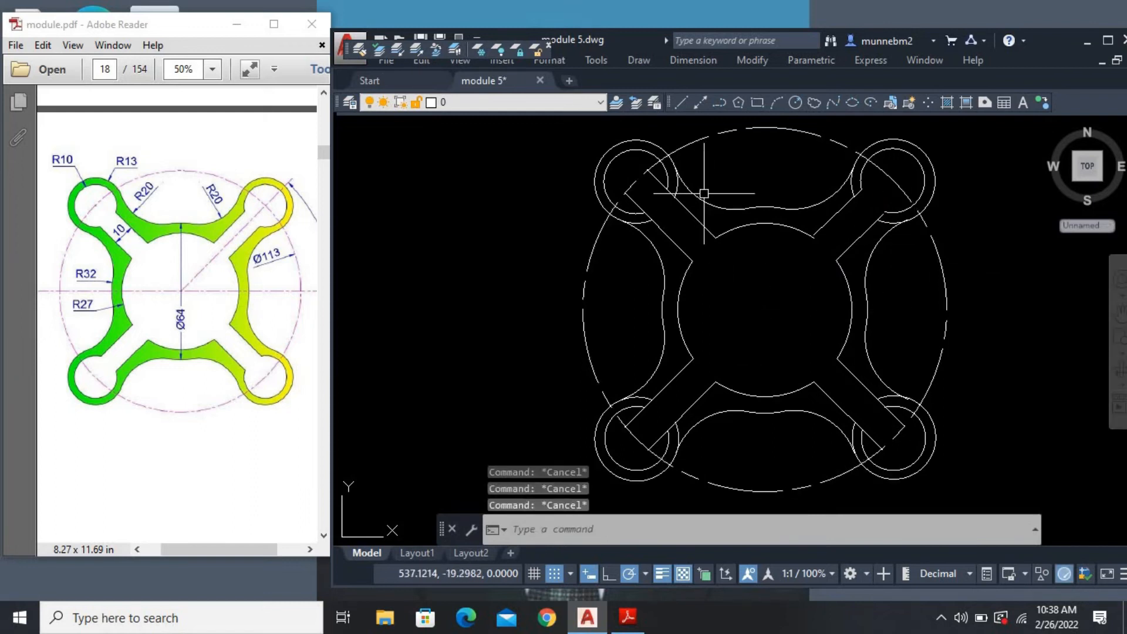
# Shorten the upper-left arm's upper edge line by stretching its outer endpoint back to the R10 end circle
pyautogui.click(696, 217)
pyautogui.press('Escape')
pyautogui.click(697, 216)
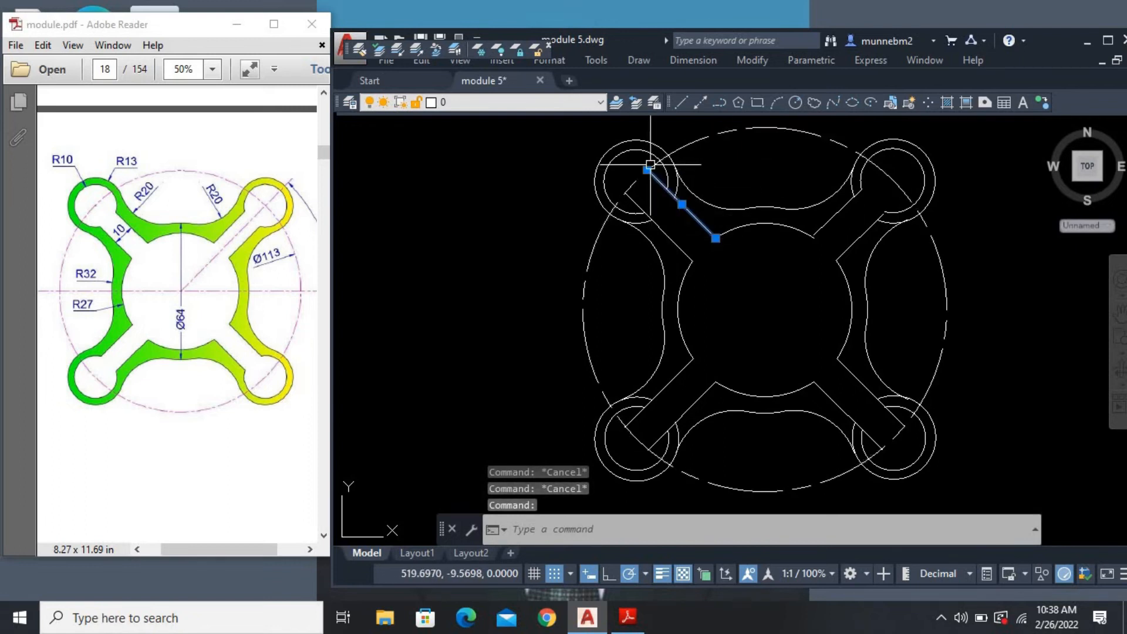
pyautogui.click(648, 167)
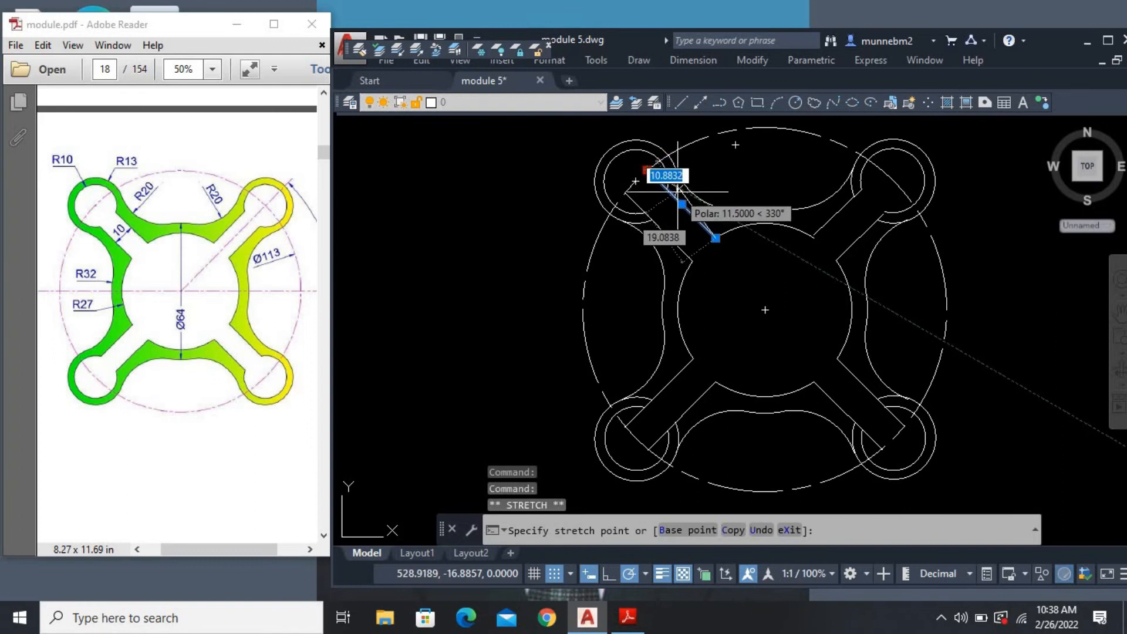
pyautogui.click(667, 189)
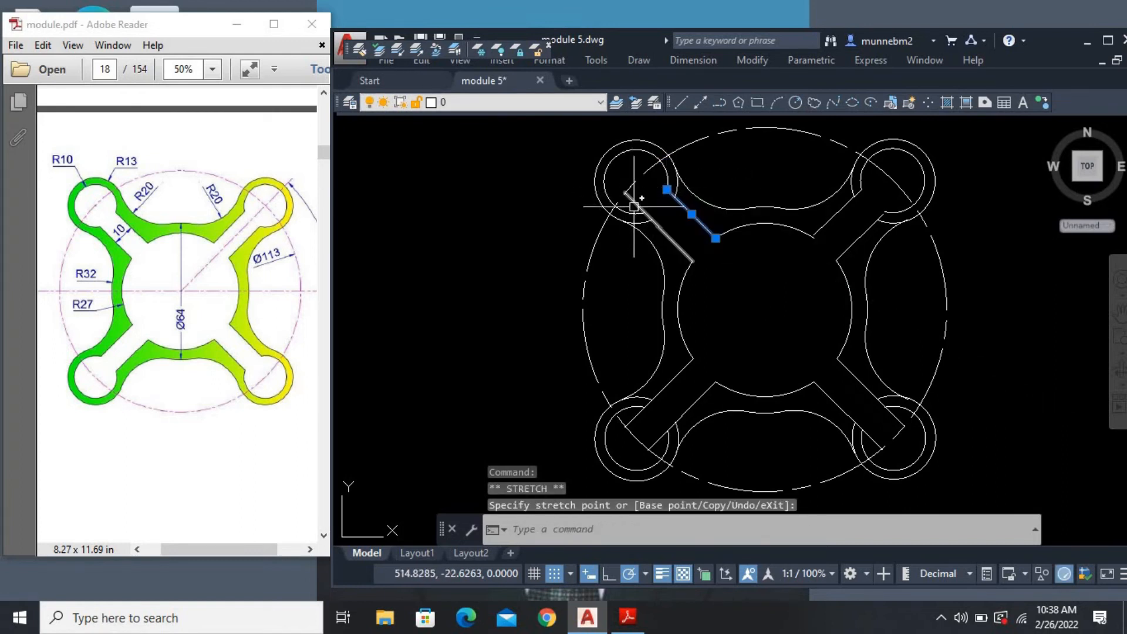
# Shorten the lower-left arm's upper edge line and the upper-left arm's lower edge line back to their R10 end circles
pyautogui.click(635, 205)
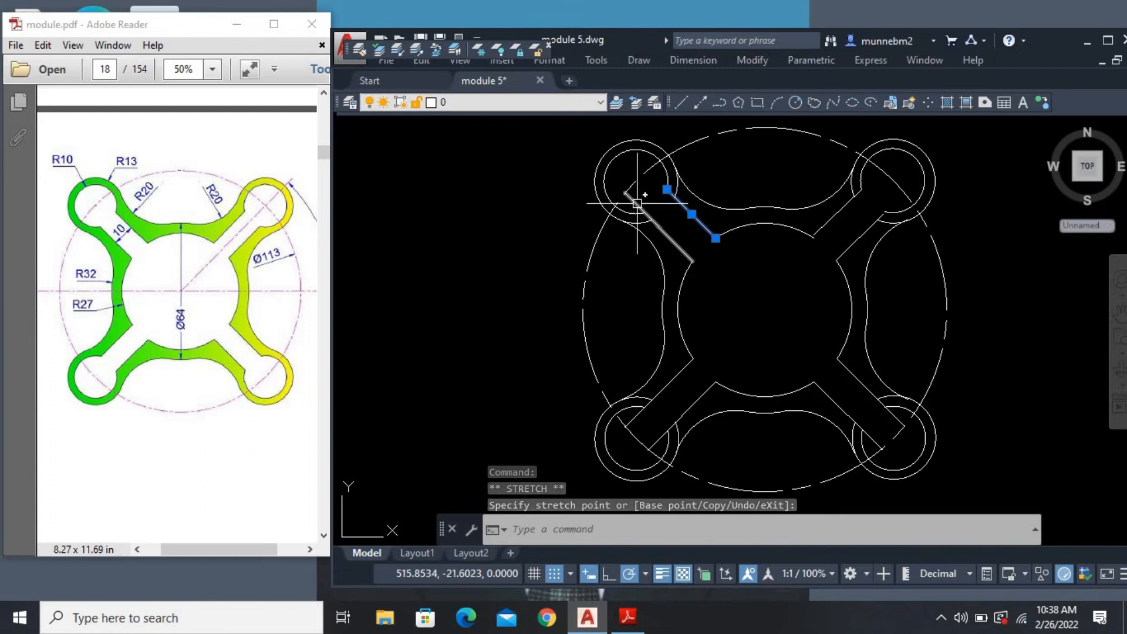
pyautogui.click(677, 373)
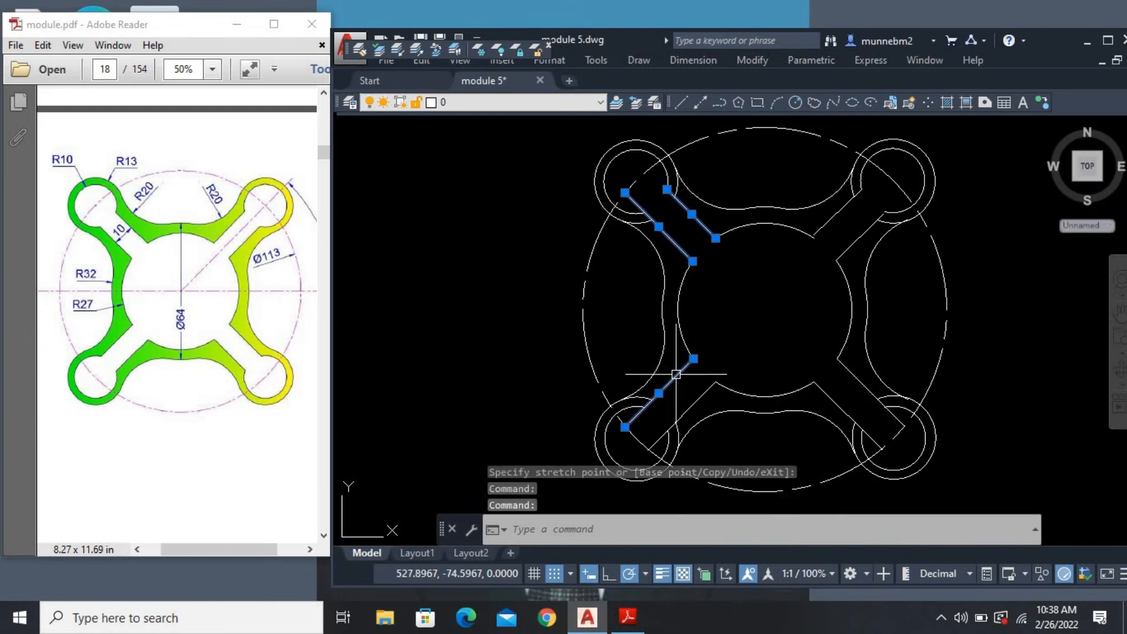
pyautogui.click(622, 423)
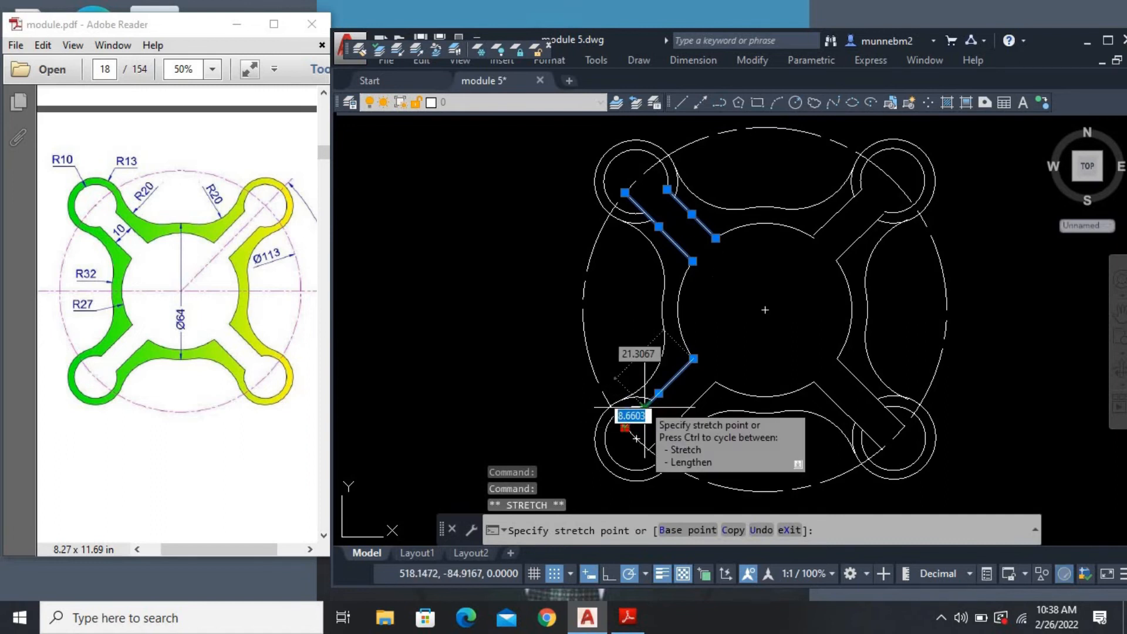
pyautogui.click(643, 404)
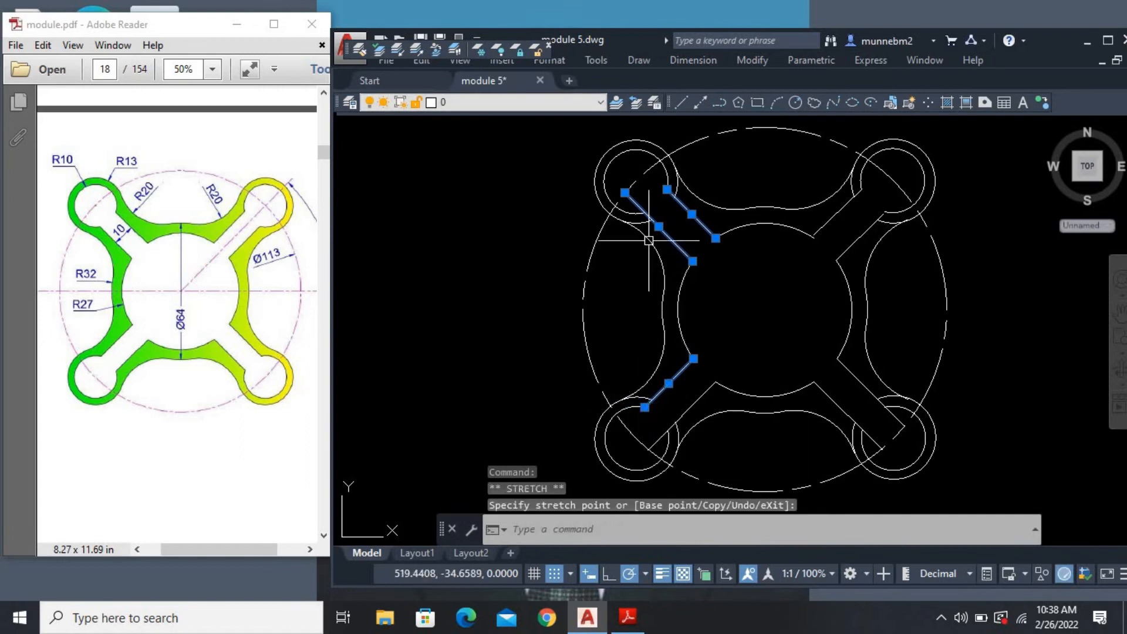
pyautogui.click(627, 189)
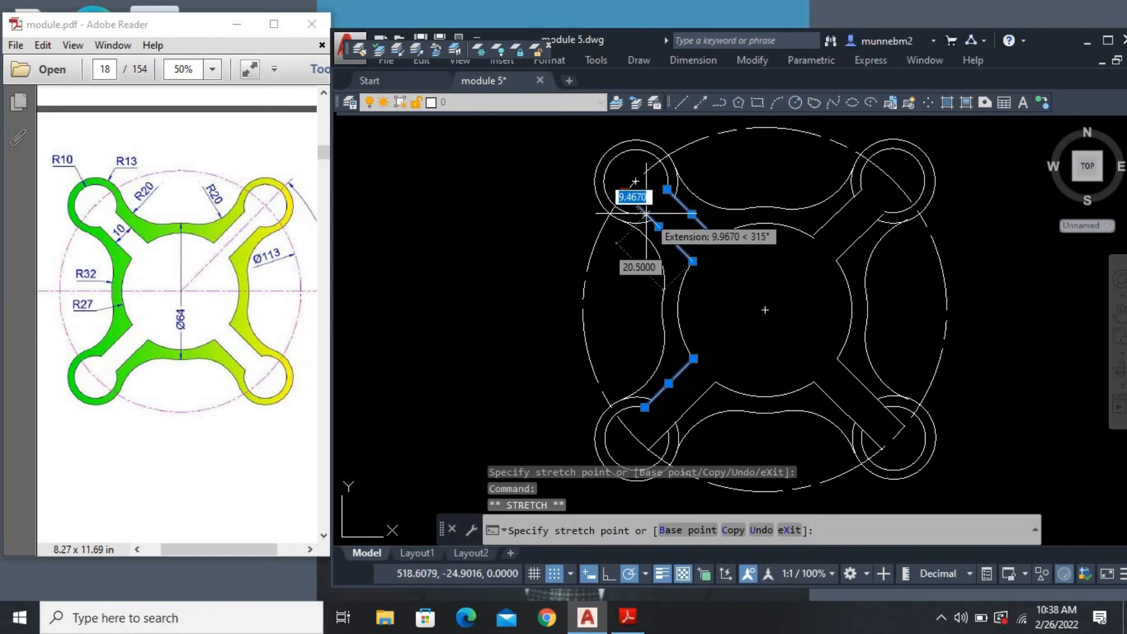
pyautogui.click(644, 211)
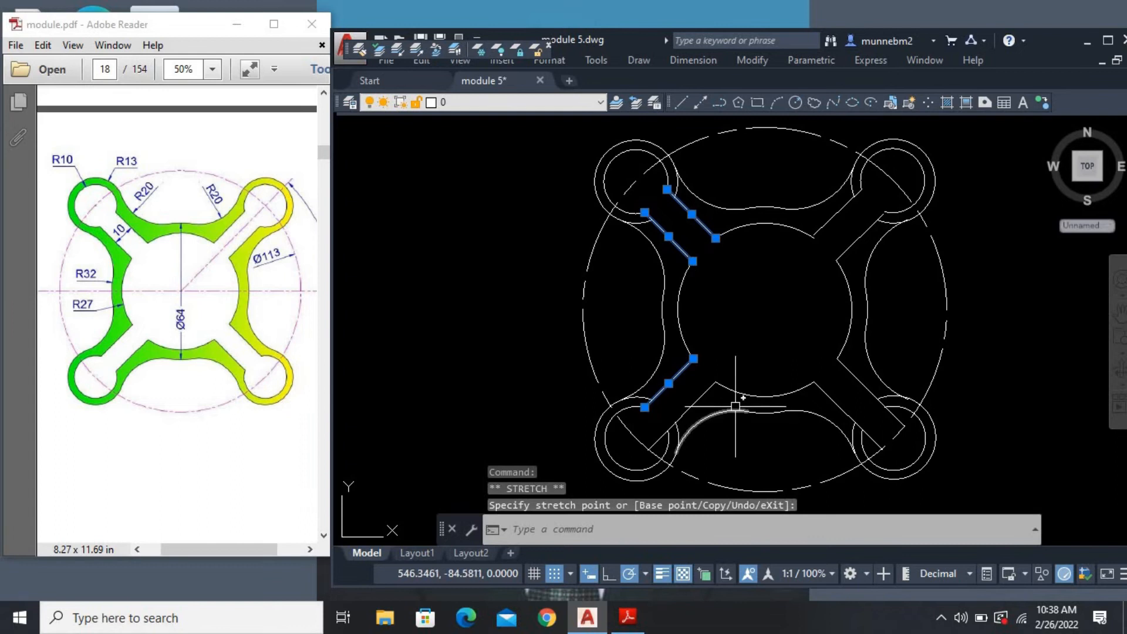
pyautogui.click(656, 460)
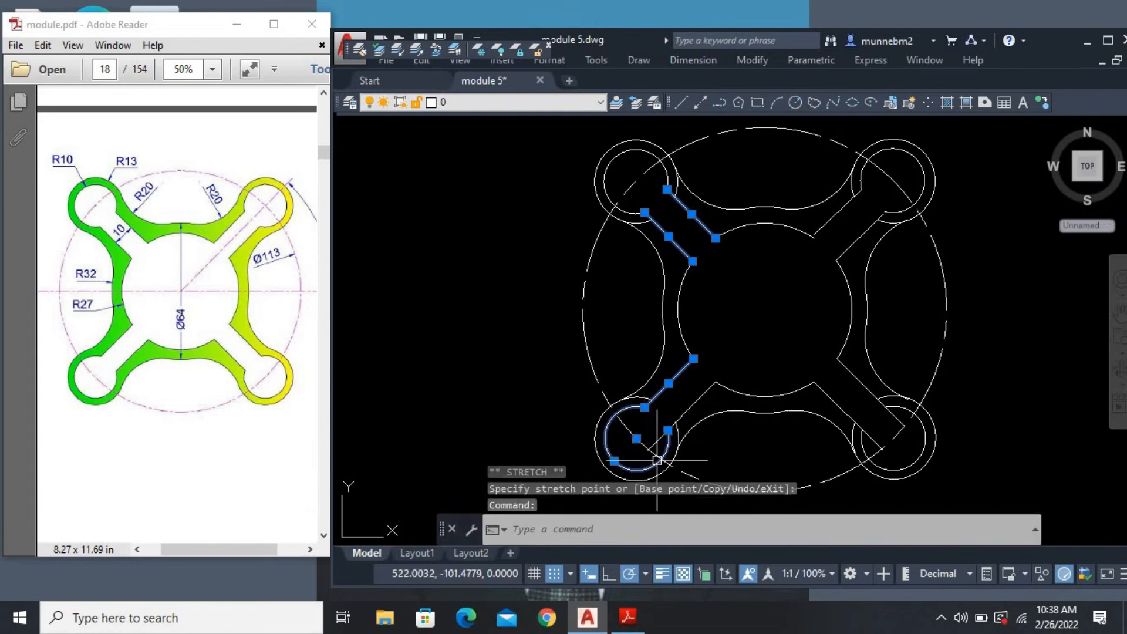
pyautogui.click(654, 445)
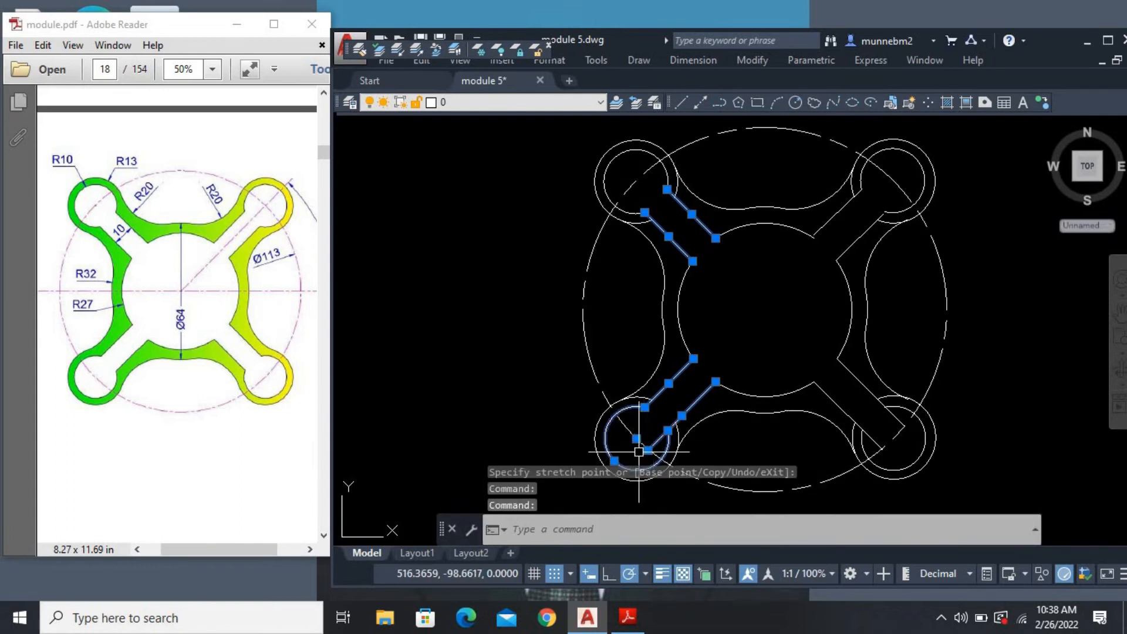
pyautogui.press('Escape')
pyautogui.click(655, 441)
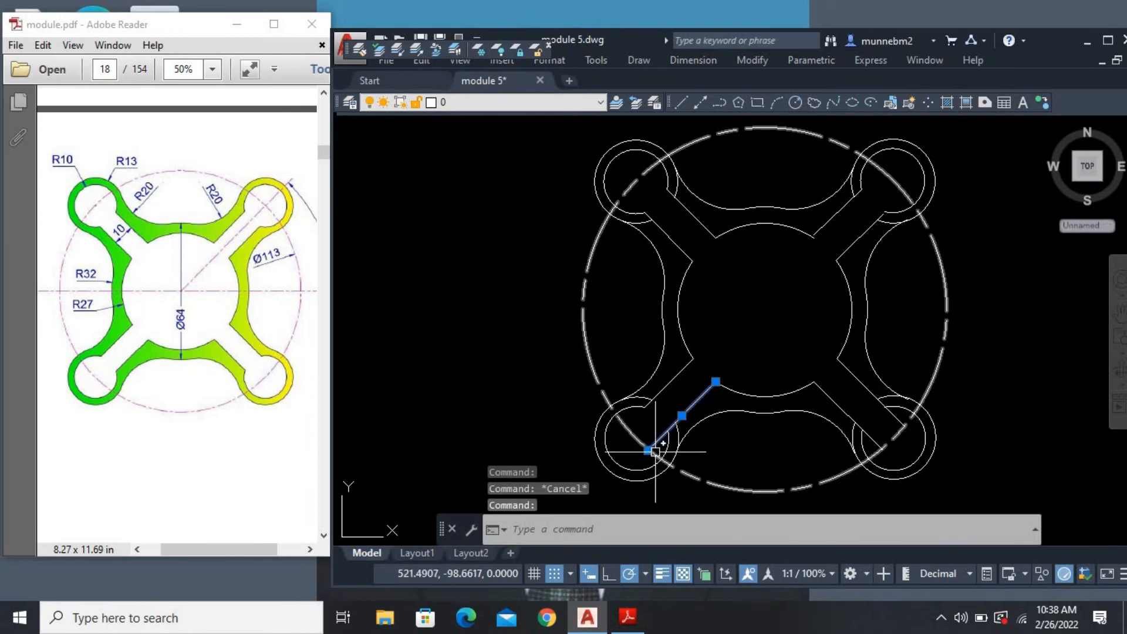
pyautogui.click(647, 449)
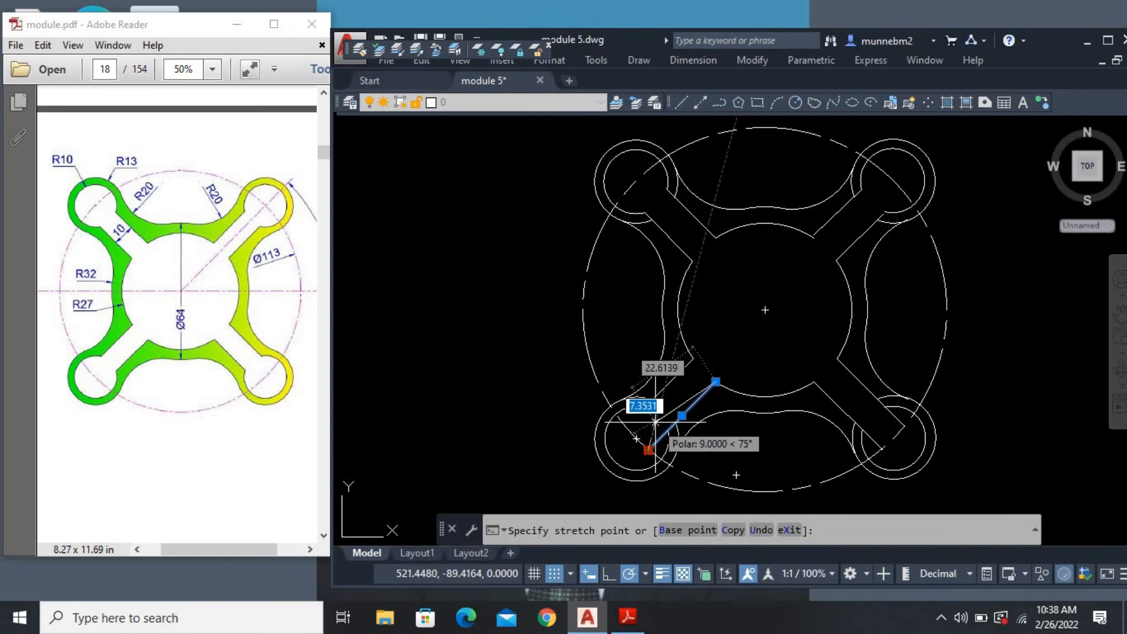
pyautogui.press('Escape')
pyautogui.press('Escape')
pyautogui.press('Escape')
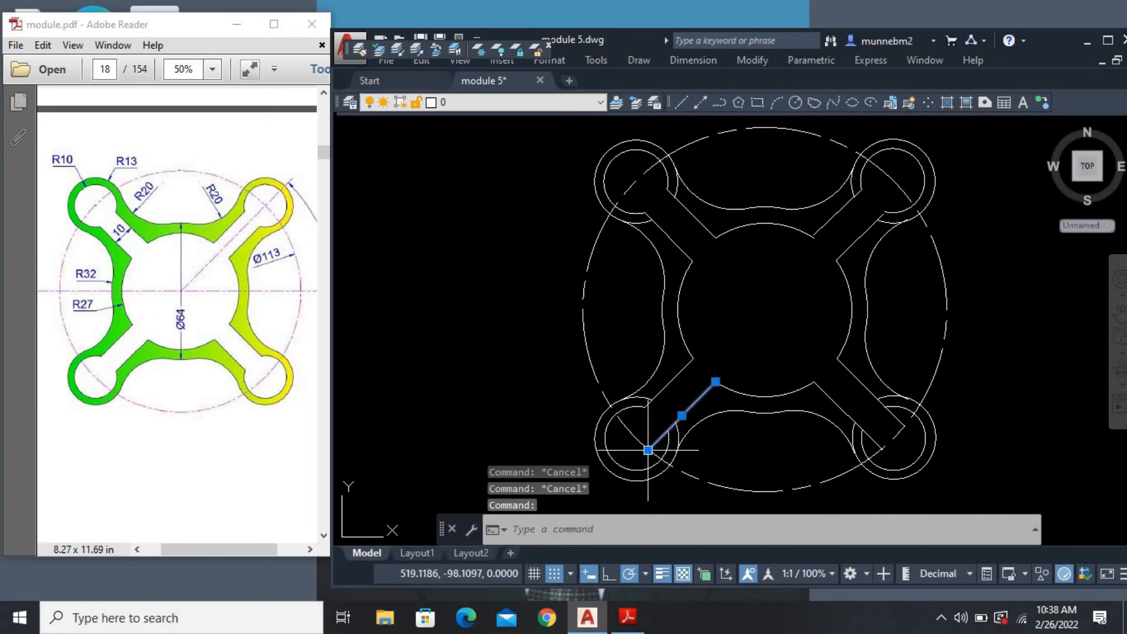
# Shorten the lower-left arm's lower edge line and both edge lines of the lower-right arm back to their R10 end circles
pyautogui.click(648, 451)
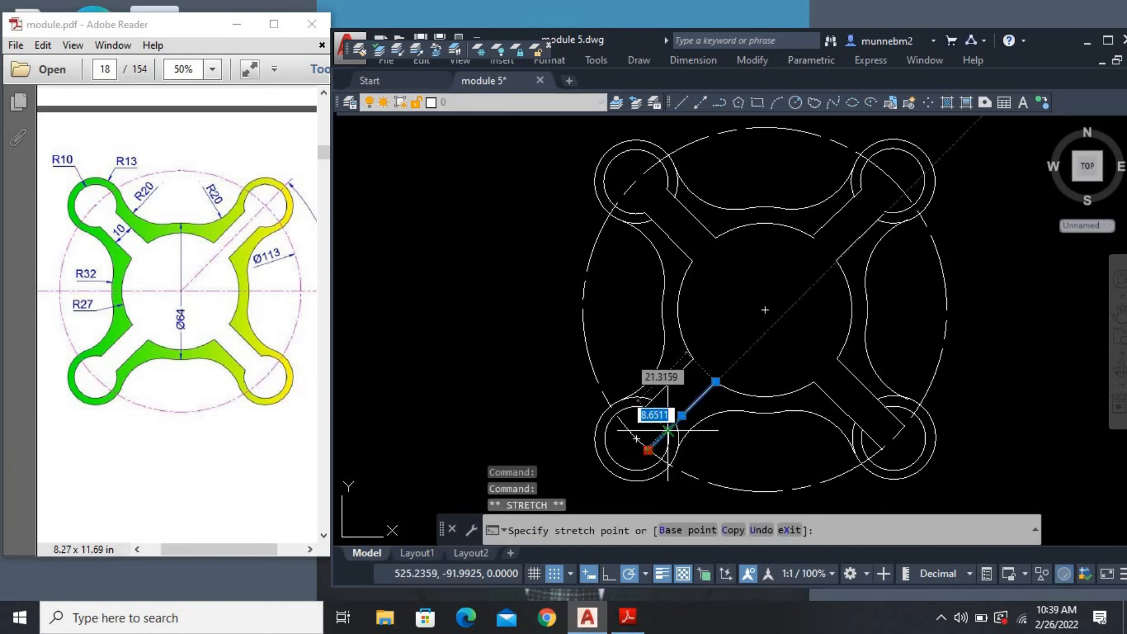
pyautogui.click(667, 430)
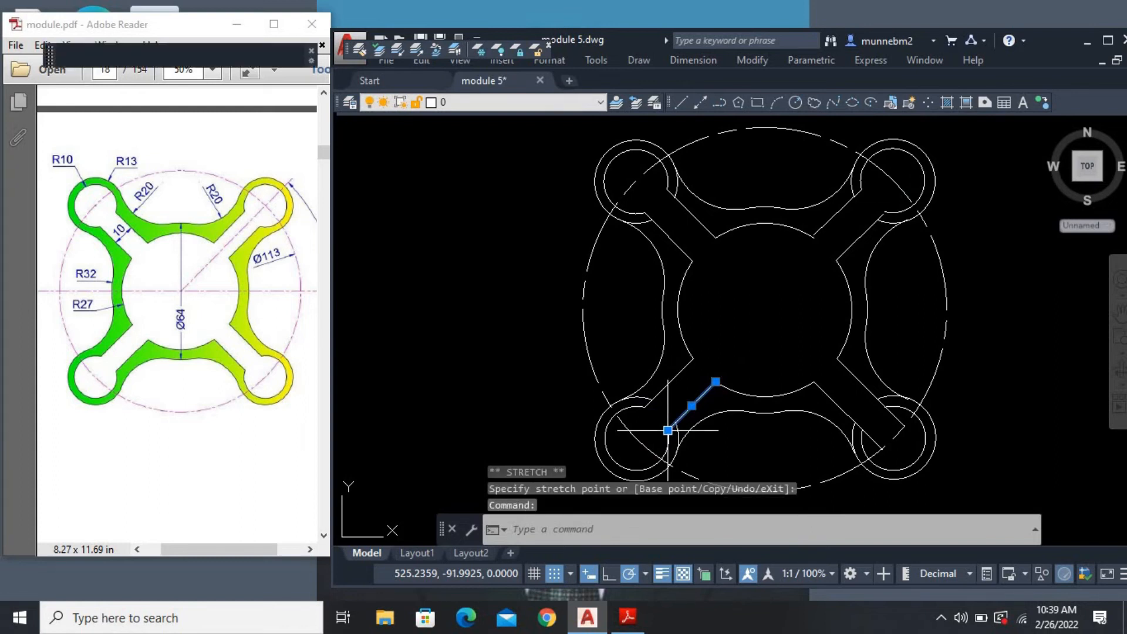
pyautogui.click(875, 397)
pyautogui.click(911, 426)
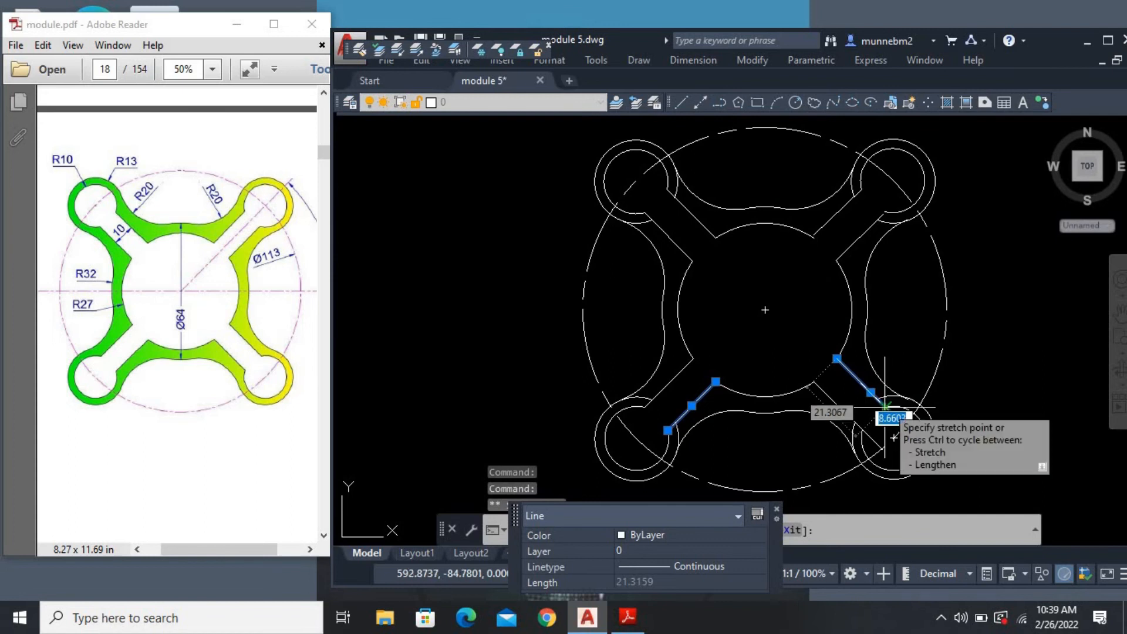
pyautogui.click(884, 406)
pyautogui.click(882, 445)
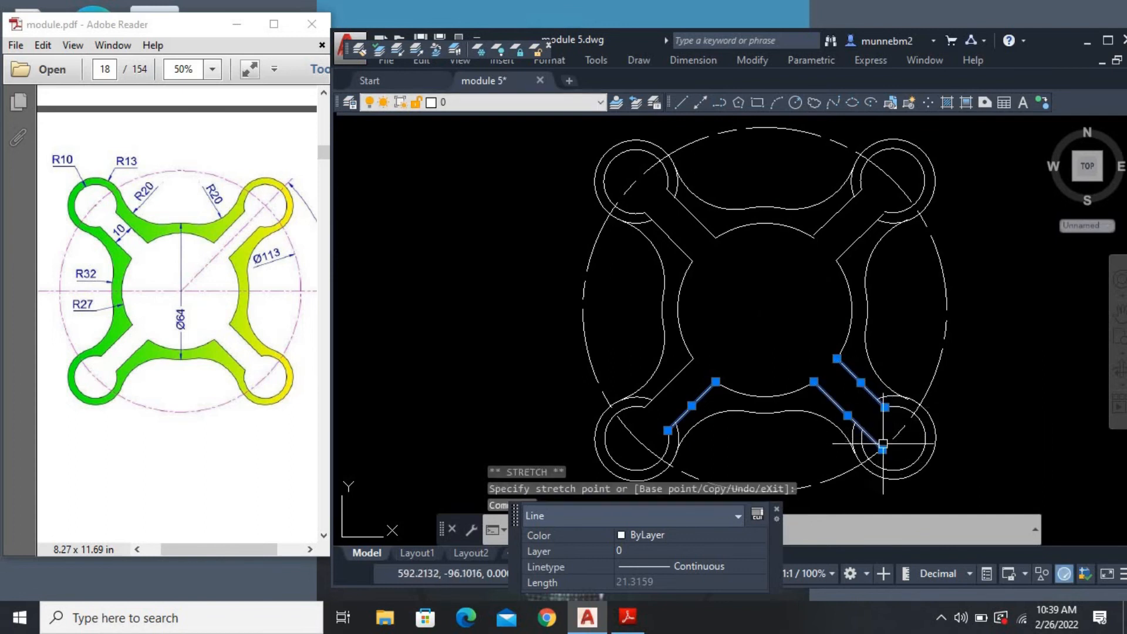
pyautogui.click(882, 448)
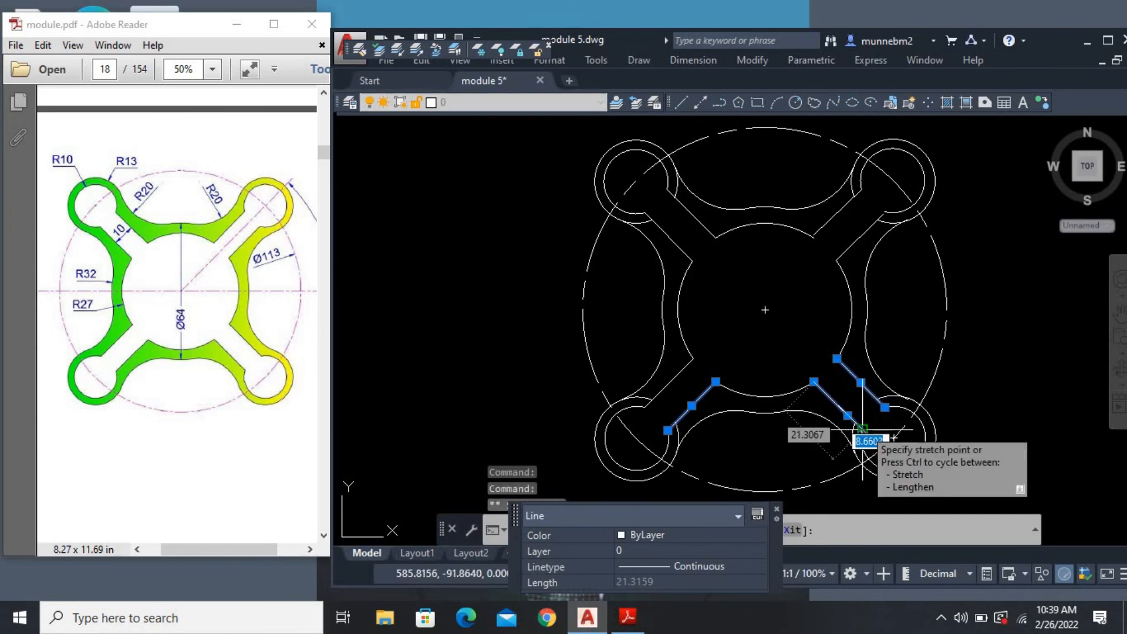
pyautogui.click(862, 429)
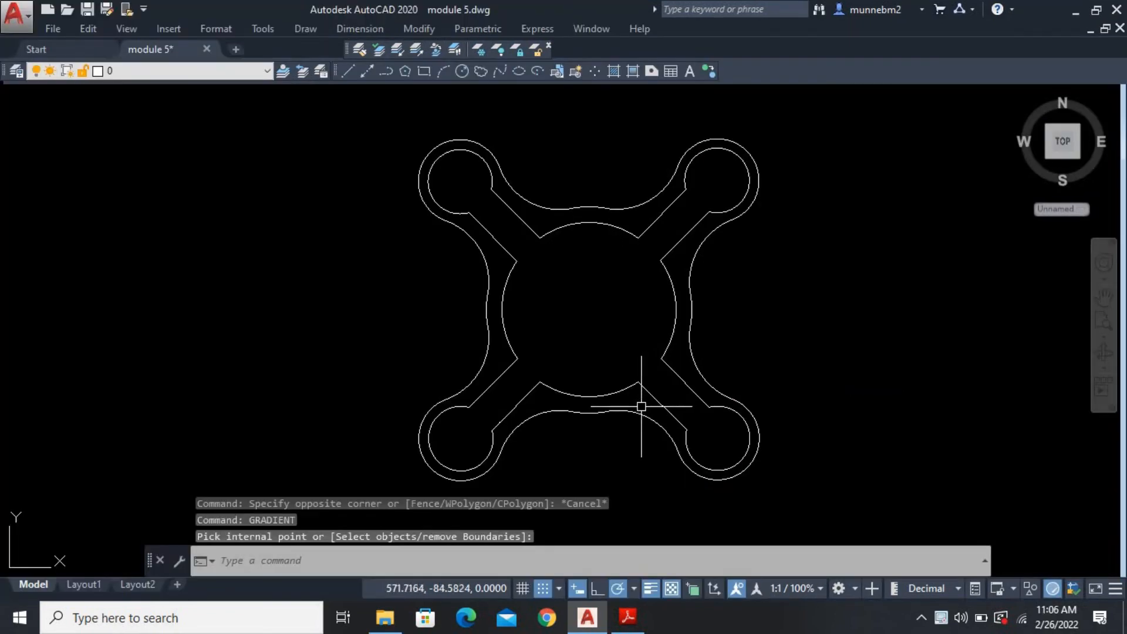
# Start a gradient fill and set Color 1 of the two-color gradient to green, index color 82
pyautogui.click(641, 406)
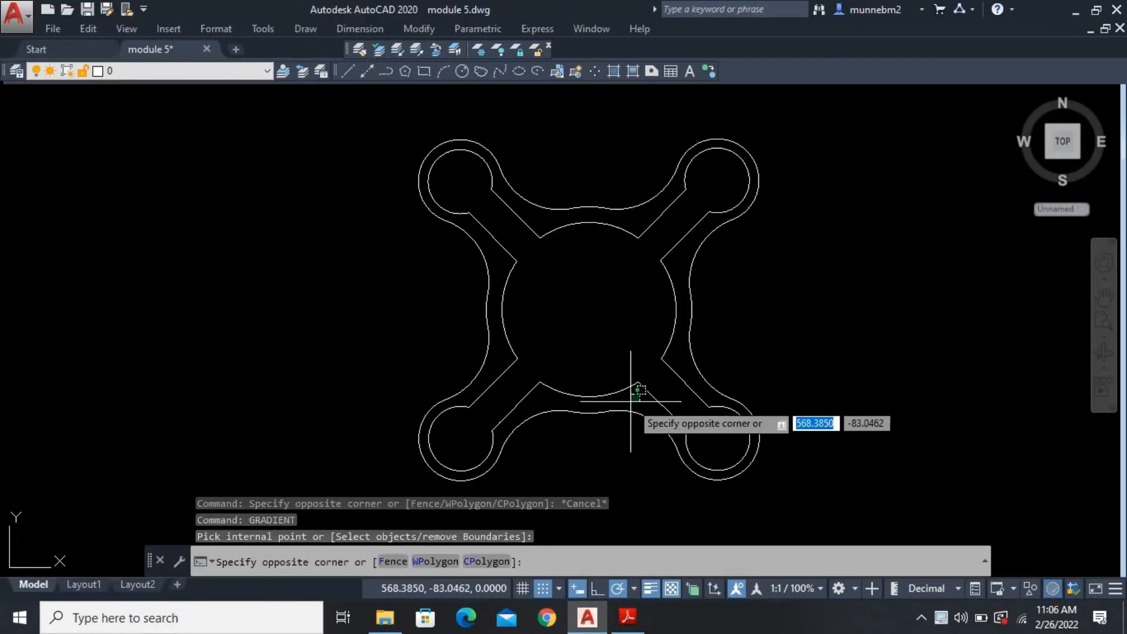
pyautogui.write('gra')
pyautogui.press('Return')
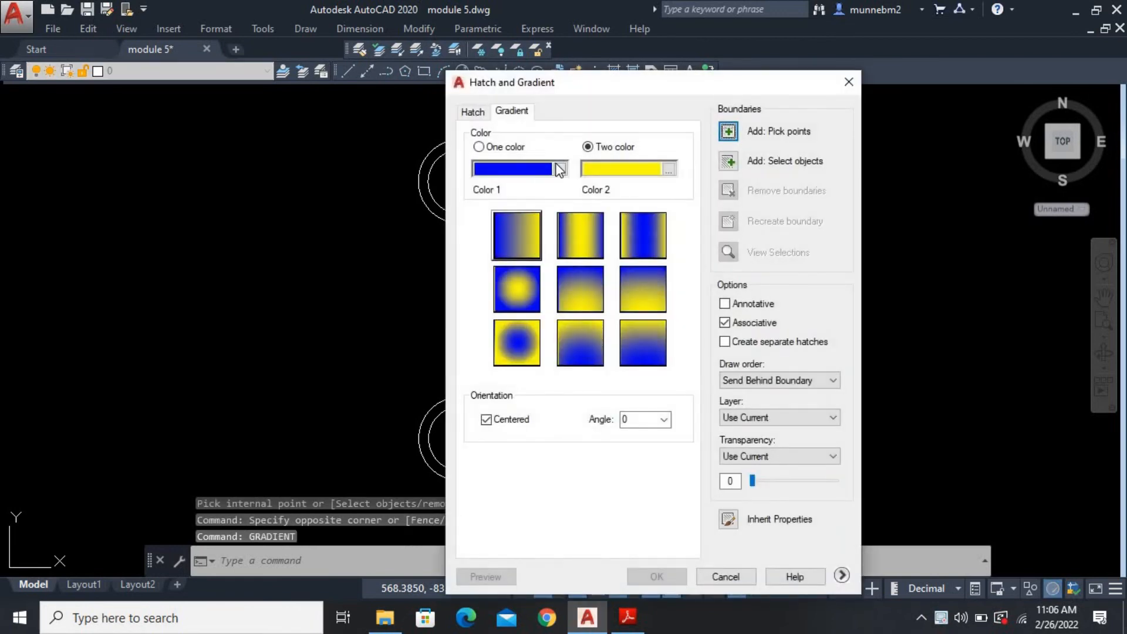
pyautogui.click(559, 170)
pyautogui.click(511, 241)
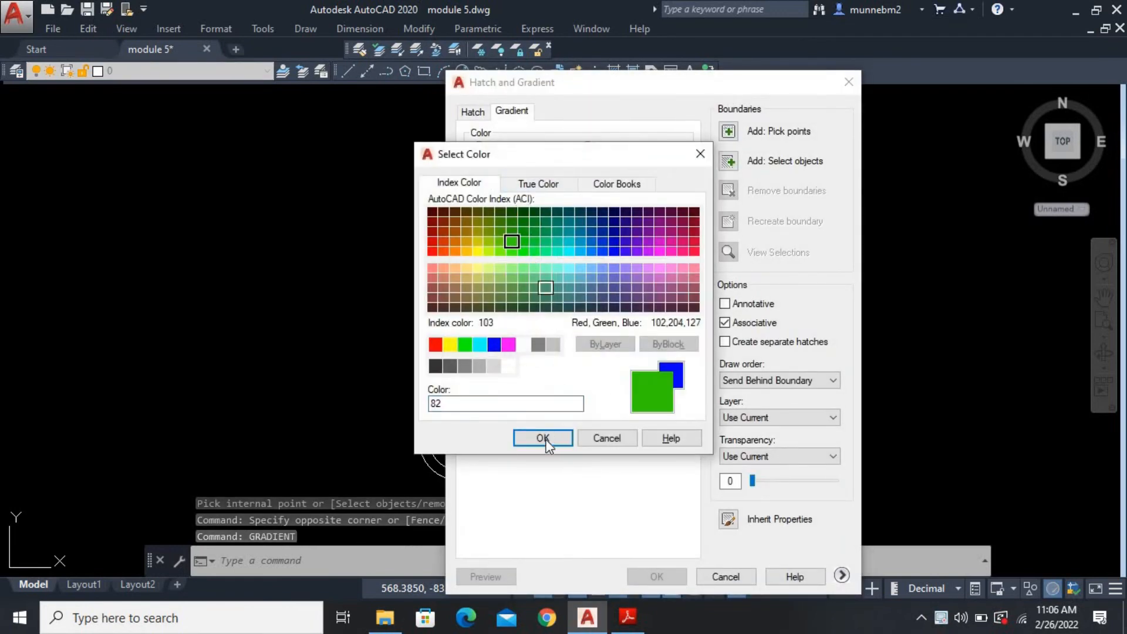
pyautogui.click(542, 438)
# Pick the region between the part's outer and inner outlines as the gradient boundary and apply the fill
pyautogui.click(727, 131)
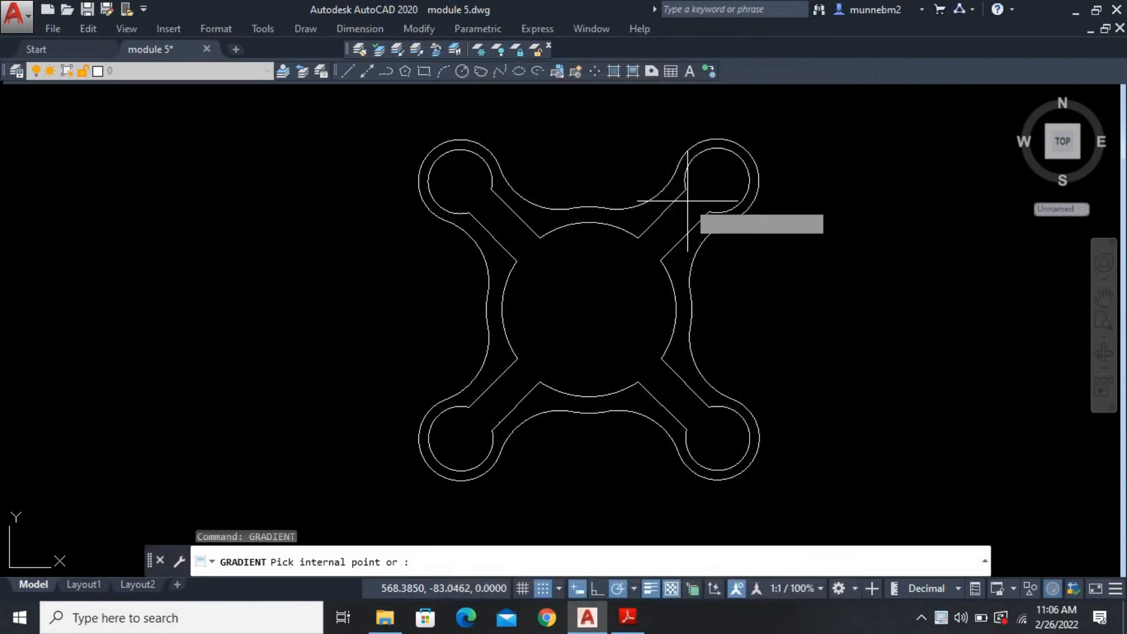
pyautogui.click(643, 222)
pyautogui.press('Return')
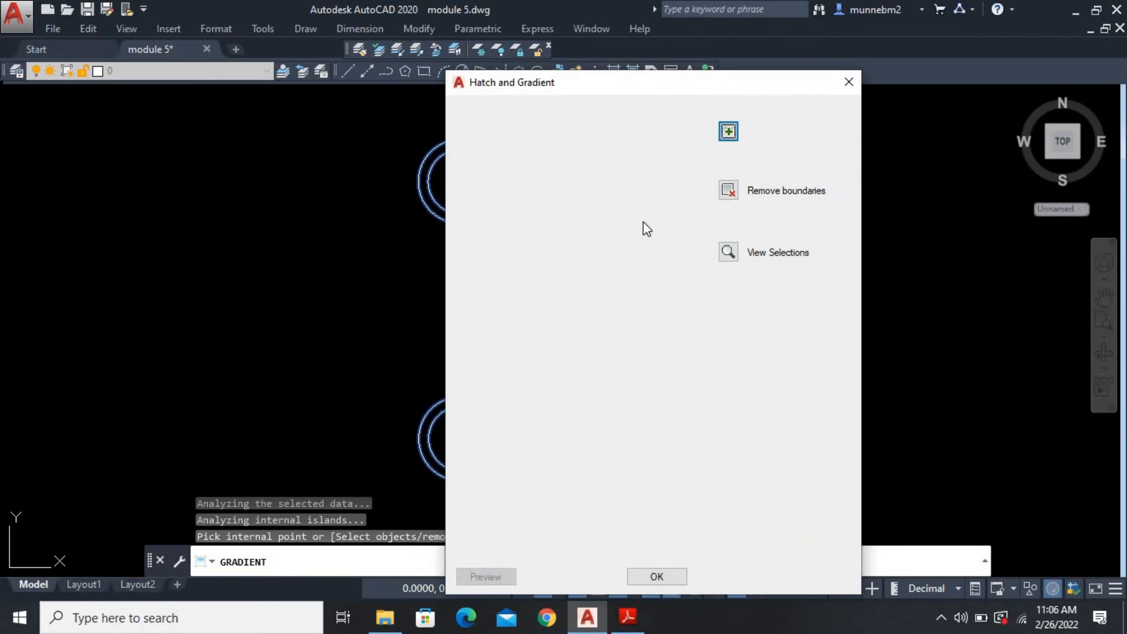
pyautogui.press('Return')
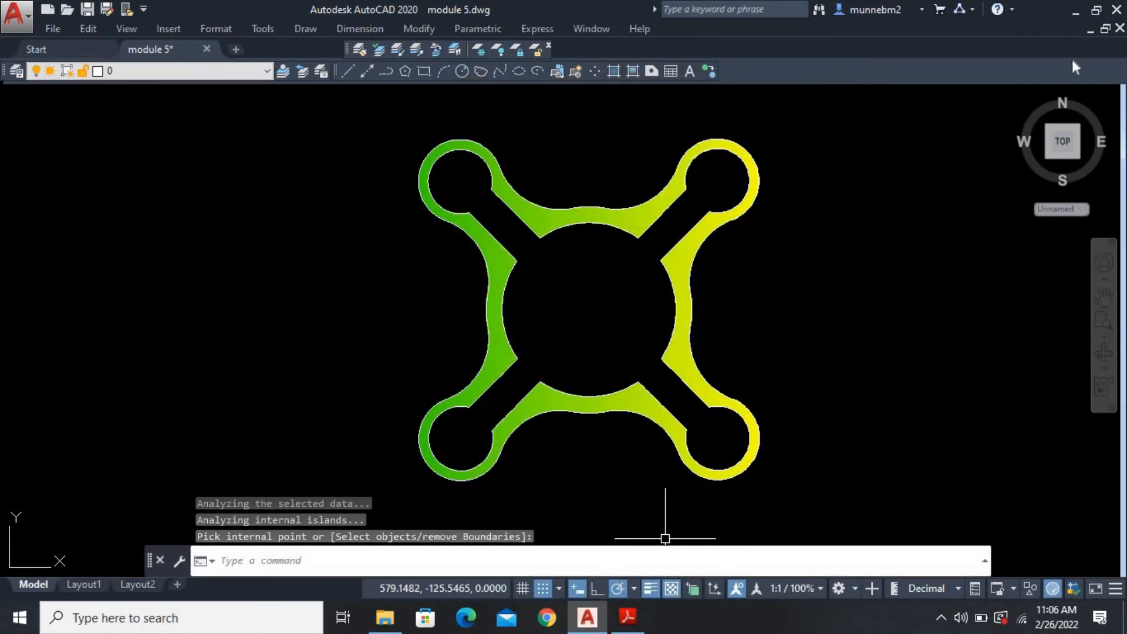
# Shrink the drawing window beside the reference PDF, restore the ribbon and set the current linetype to ACAD_ISO08W100
pyautogui.click(1096, 9)
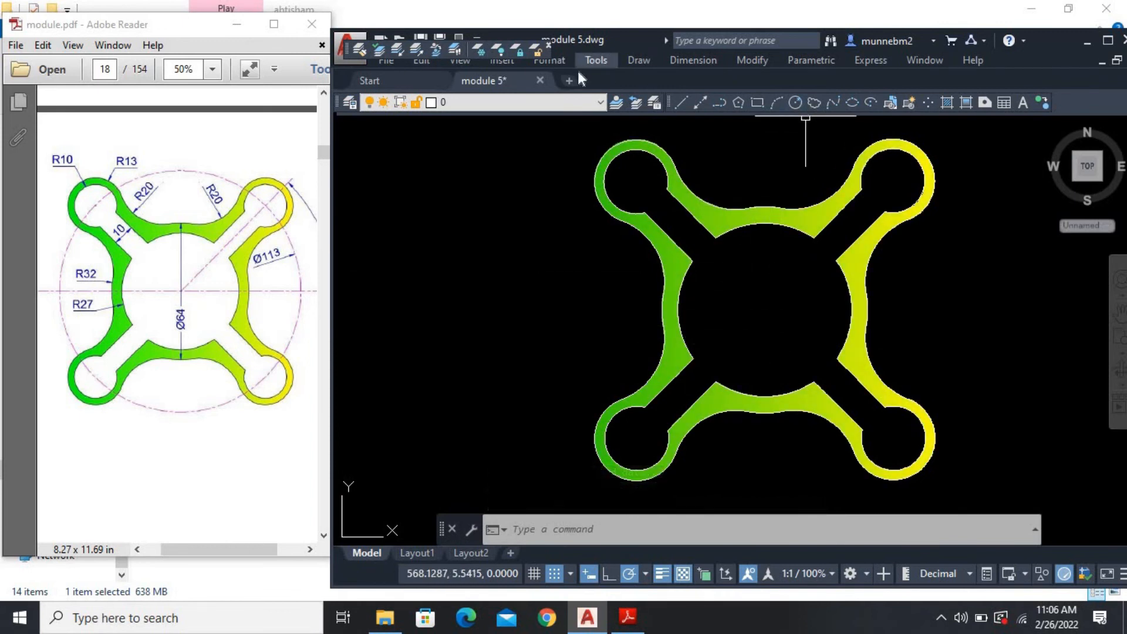
pyautogui.click(539, 164)
pyautogui.press('Escape')
pyautogui.write('R')
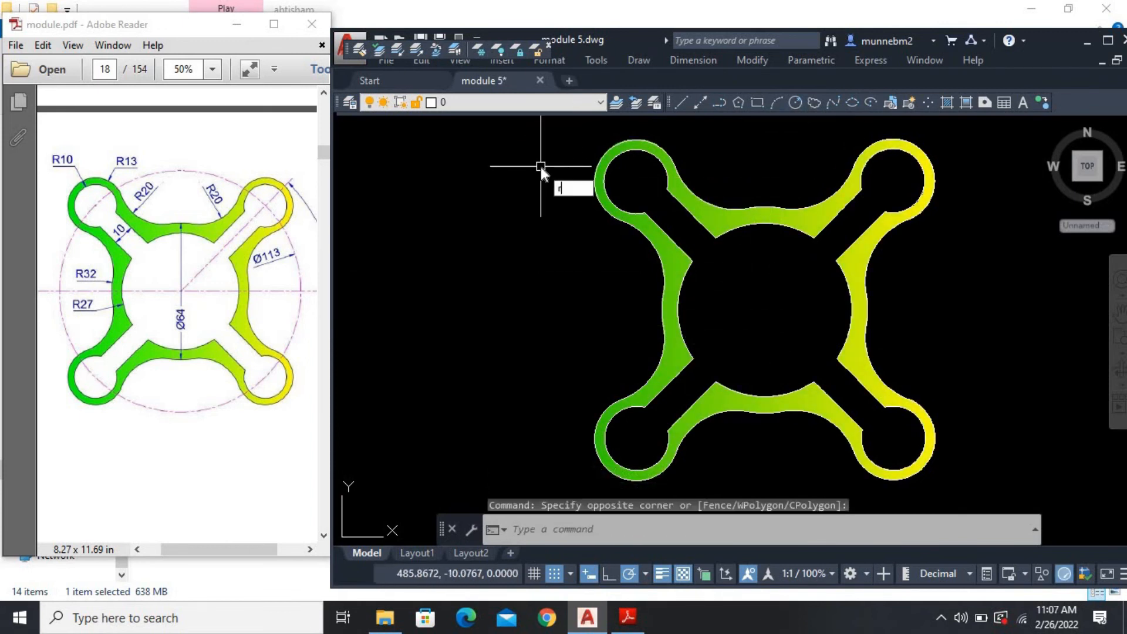
pyautogui.click(594, 248)
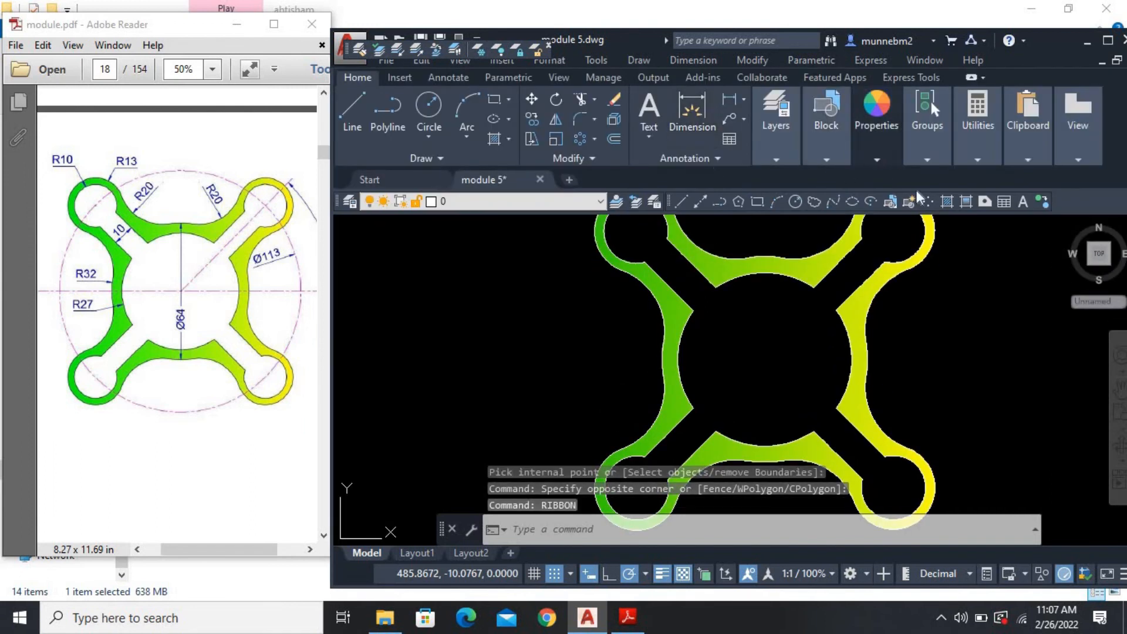
pyautogui.click(875, 160)
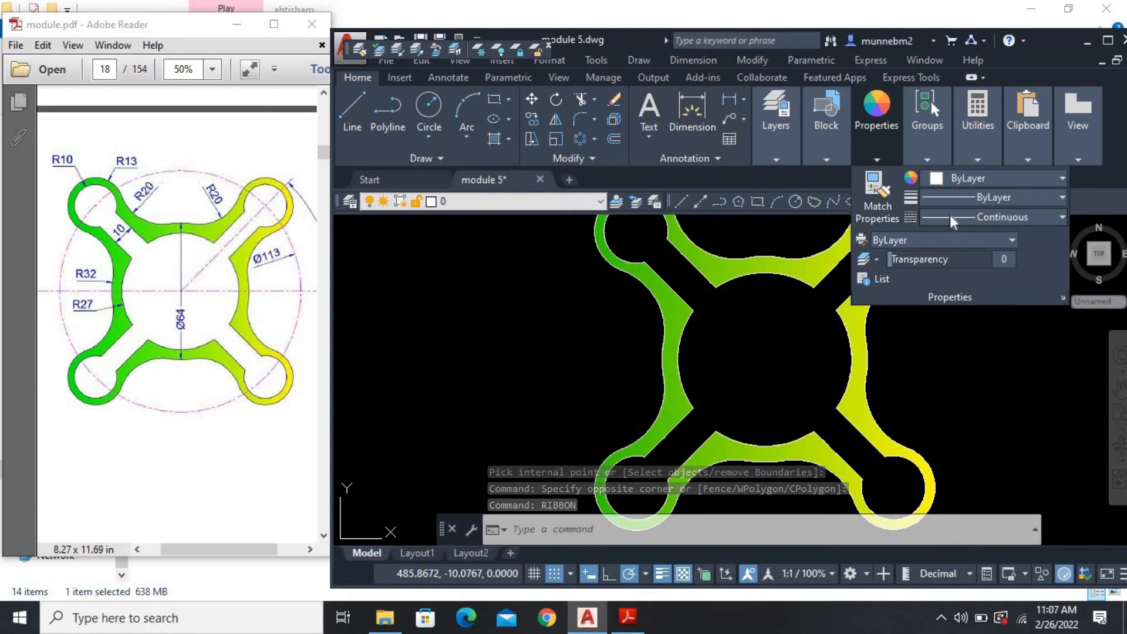
pyautogui.click(954, 218)
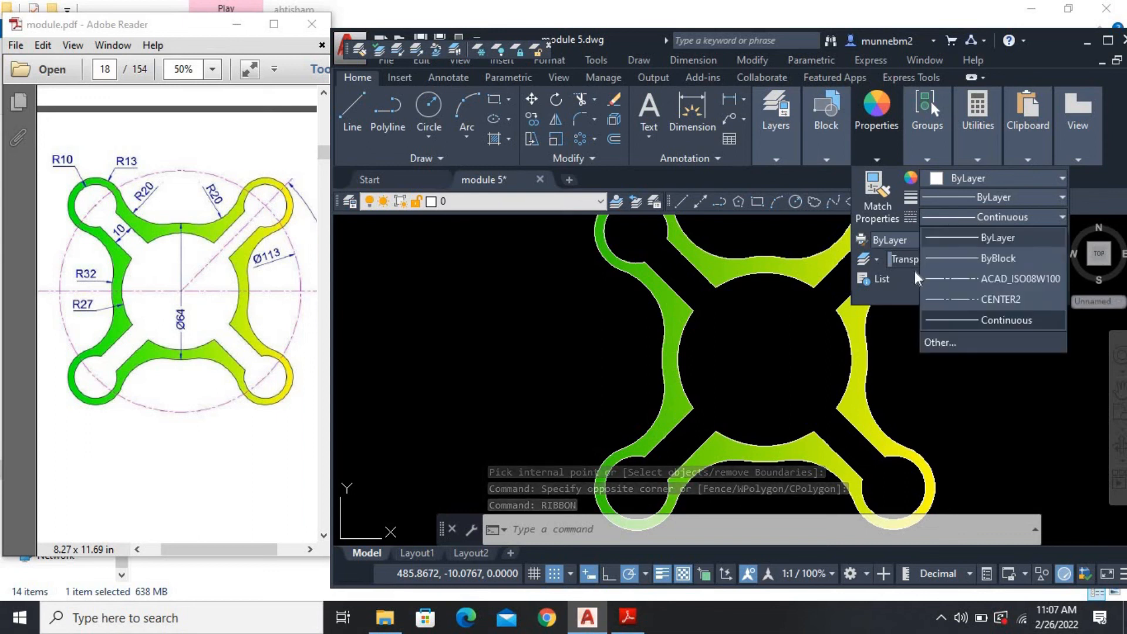
pyautogui.click(975, 280)
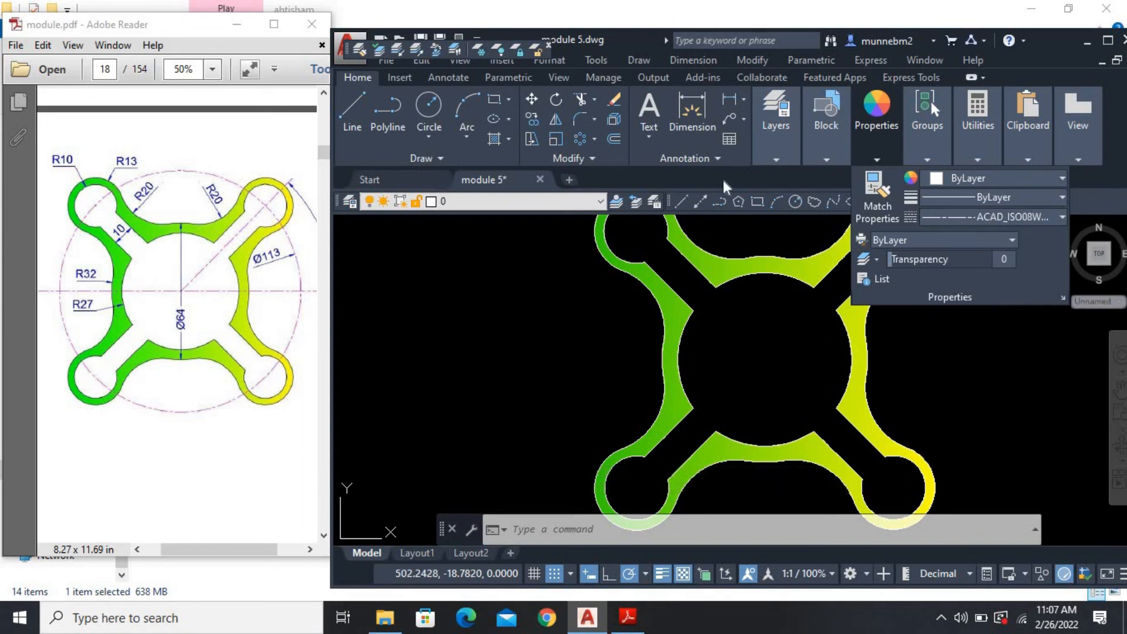
# Draw a circle of diameter 113 centred on the middle of the part
pyautogui.click(795, 202)
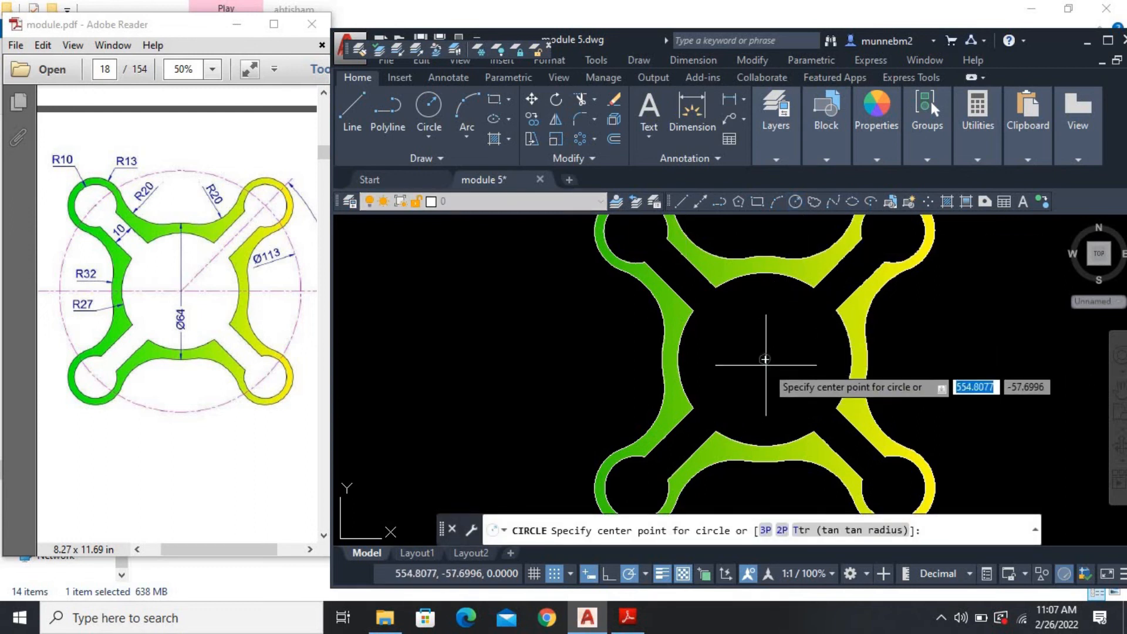
pyautogui.click(764, 359)
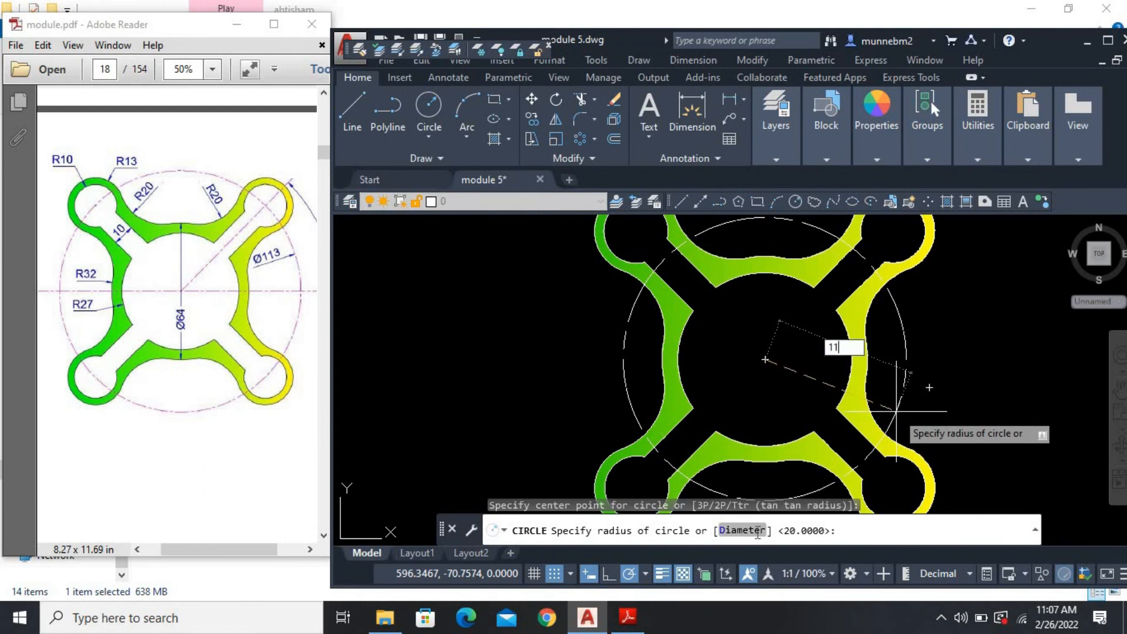
pyautogui.click(757, 531)
pyautogui.write('113')
pyautogui.press('Return')
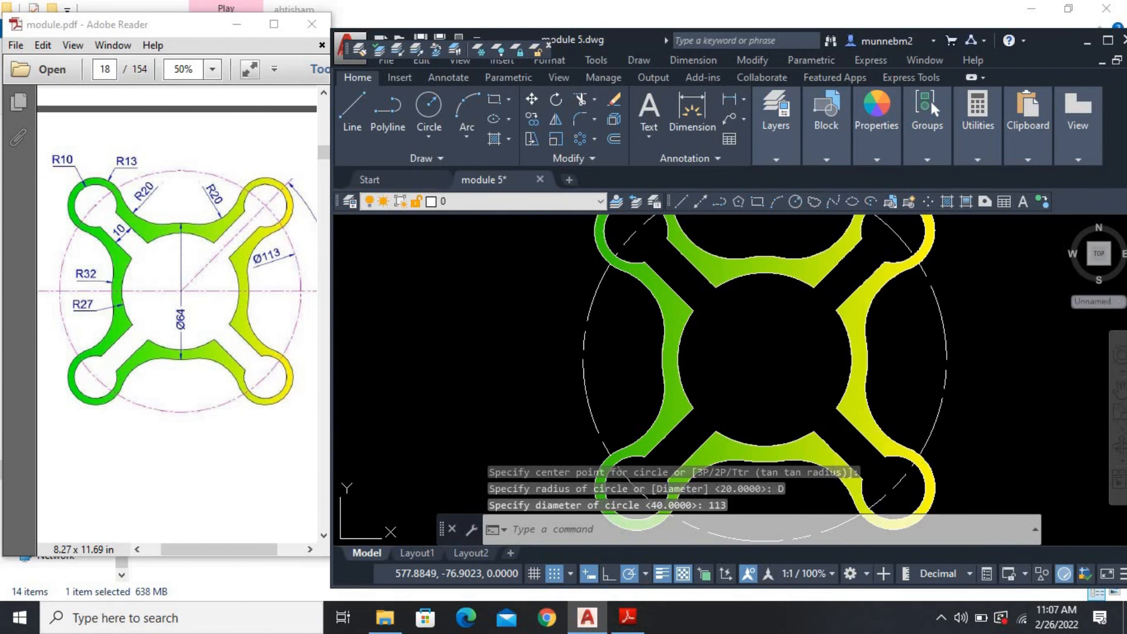
pyautogui.press('Escape')
pyautogui.press('Escape')
pyautogui.press('Escape')
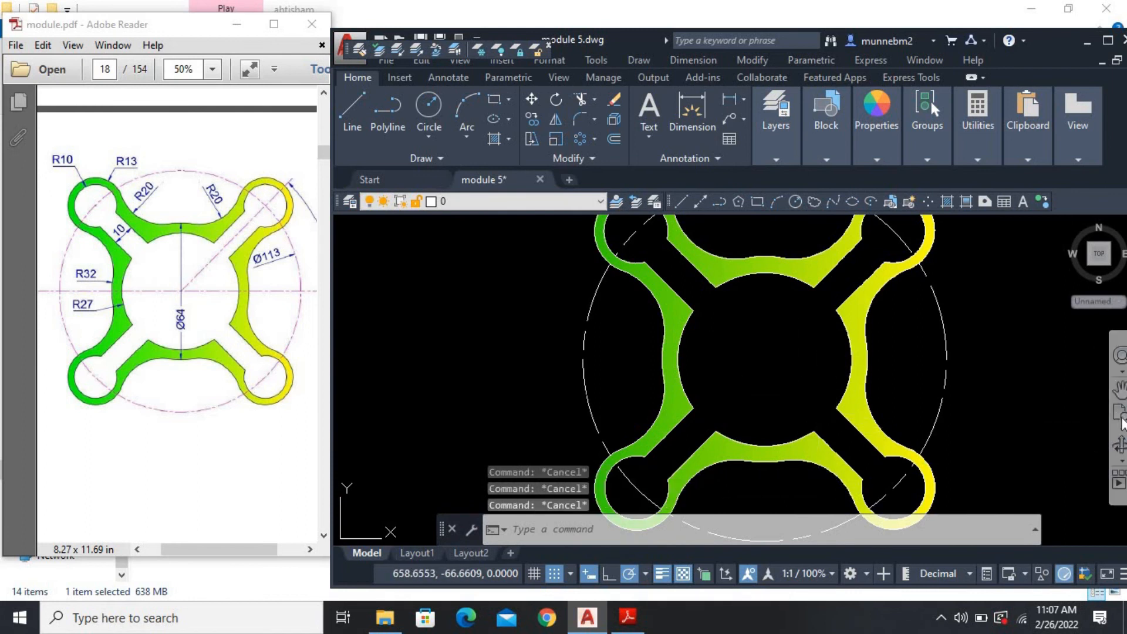
# Add a center mark to the large dashed circle around the part
pyautogui.click(1120, 430)
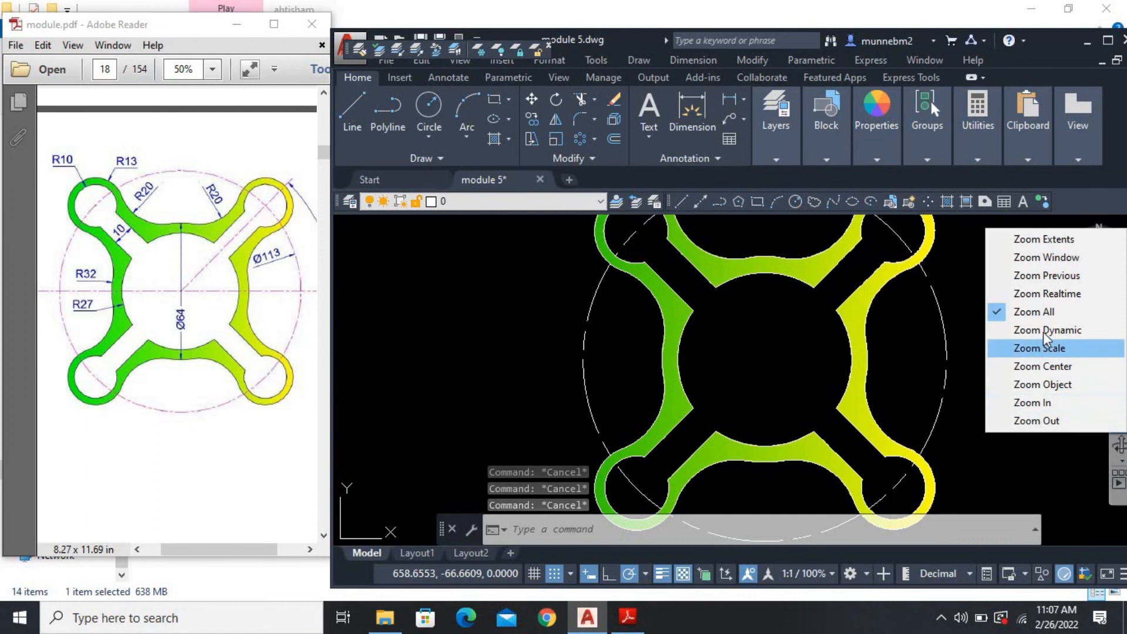
pyautogui.click(1033, 312)
pyautogui.moveTo(933, 385)
pyautogui.mouseDown(button='middle')
pyautogui.moveTo(878, 395)
pyautogui.moveTo(675, 346)
pyautogui.moveTo(662, 367)
pyautogui.mouseUp(button='middle')
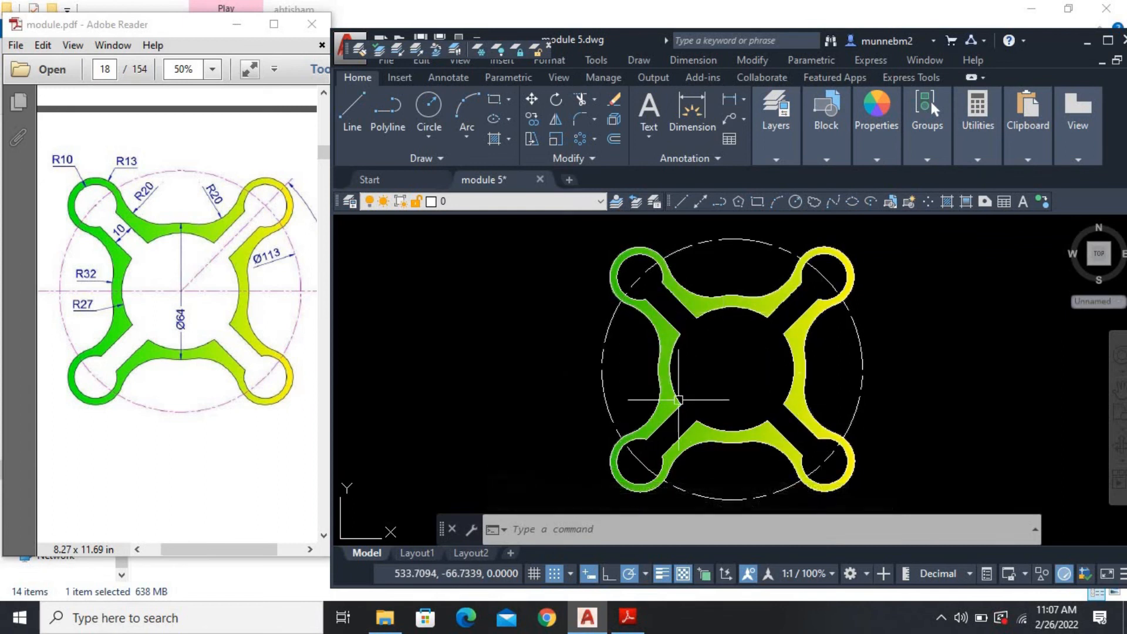
pyautogui.write('cm')
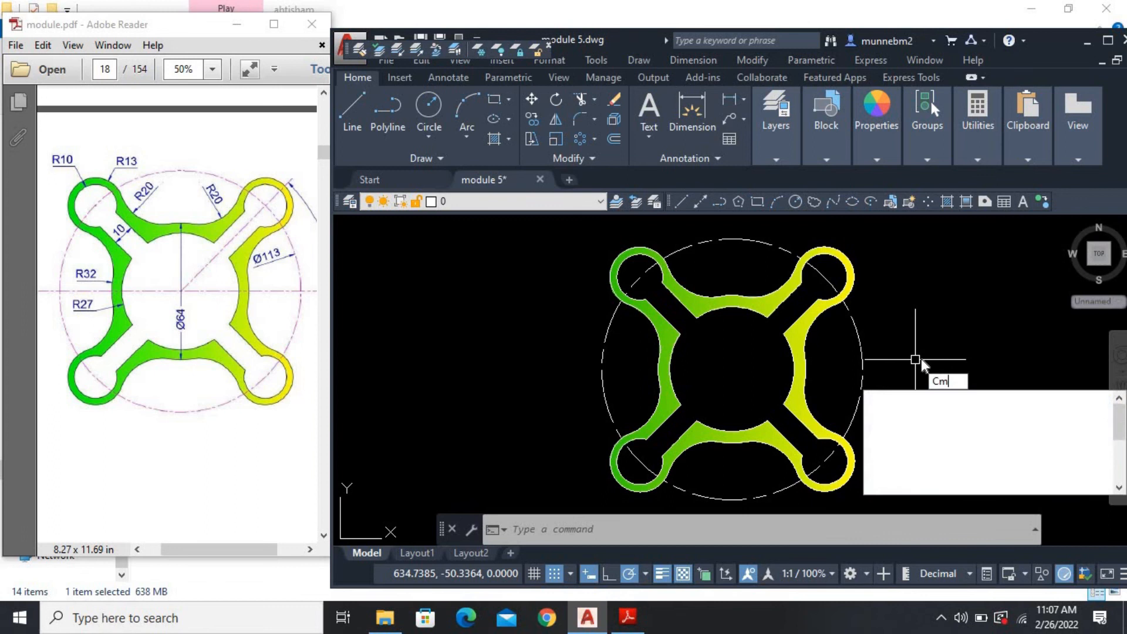
pyautogui.press('Escape')
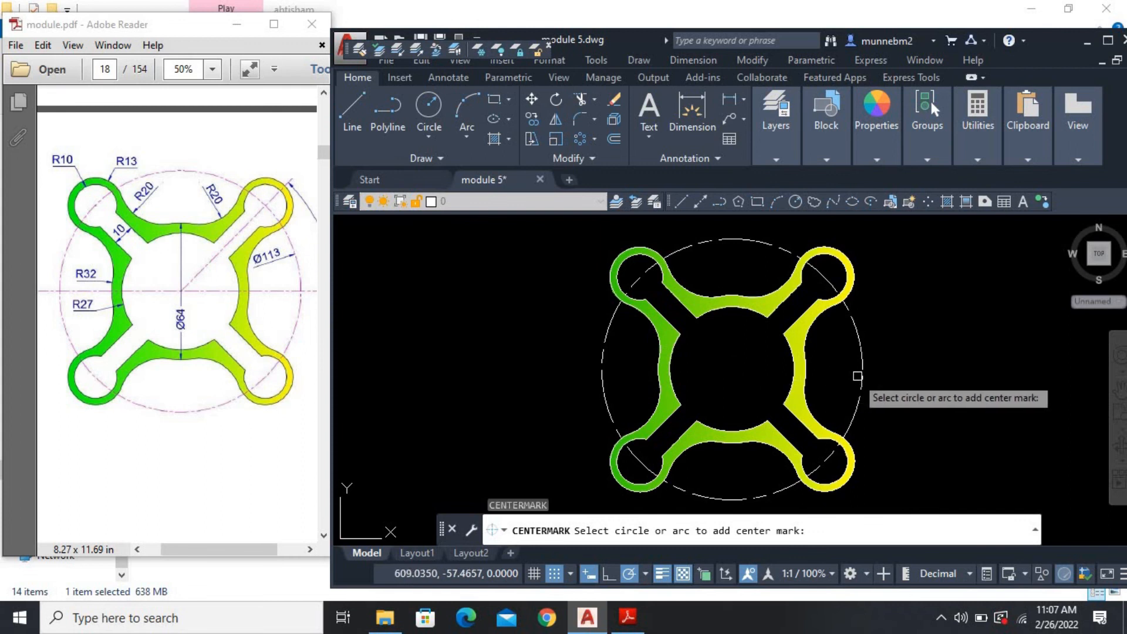
pyautogui.click(860, 378)
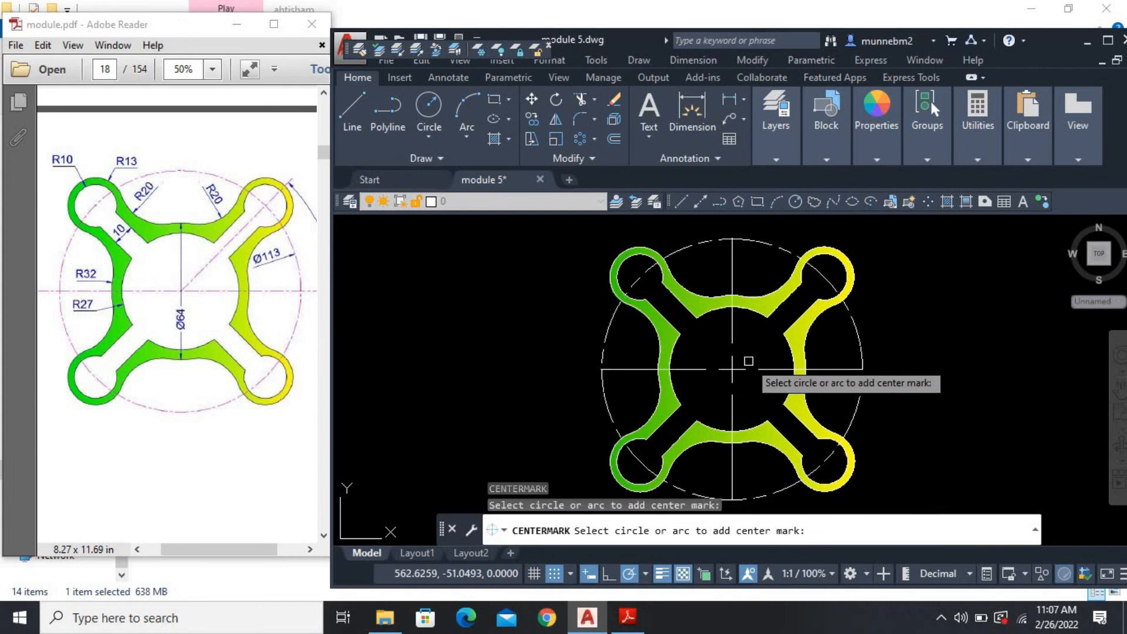
pyautogui.press('Escape')
pyautogui.press('Escape')
pyautogui.press('Escape')
pyautogui.press('Escape')
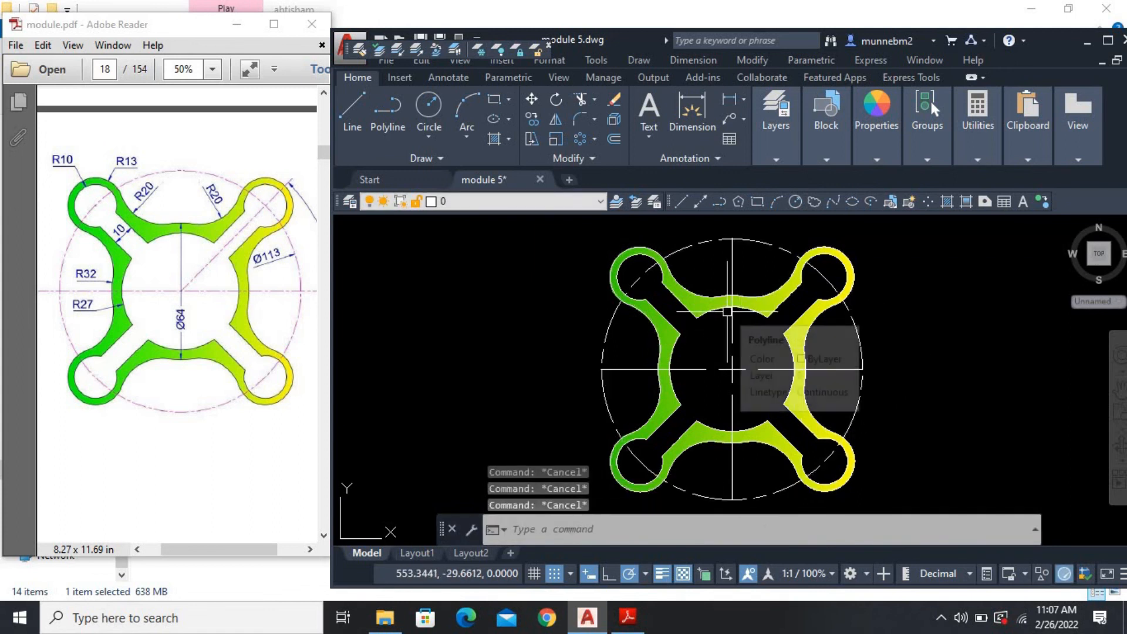
# Add radius dimensions to the outer and inner end arcs of the upper-left arm, placing both texts outside the part
pyautogui.write('D')
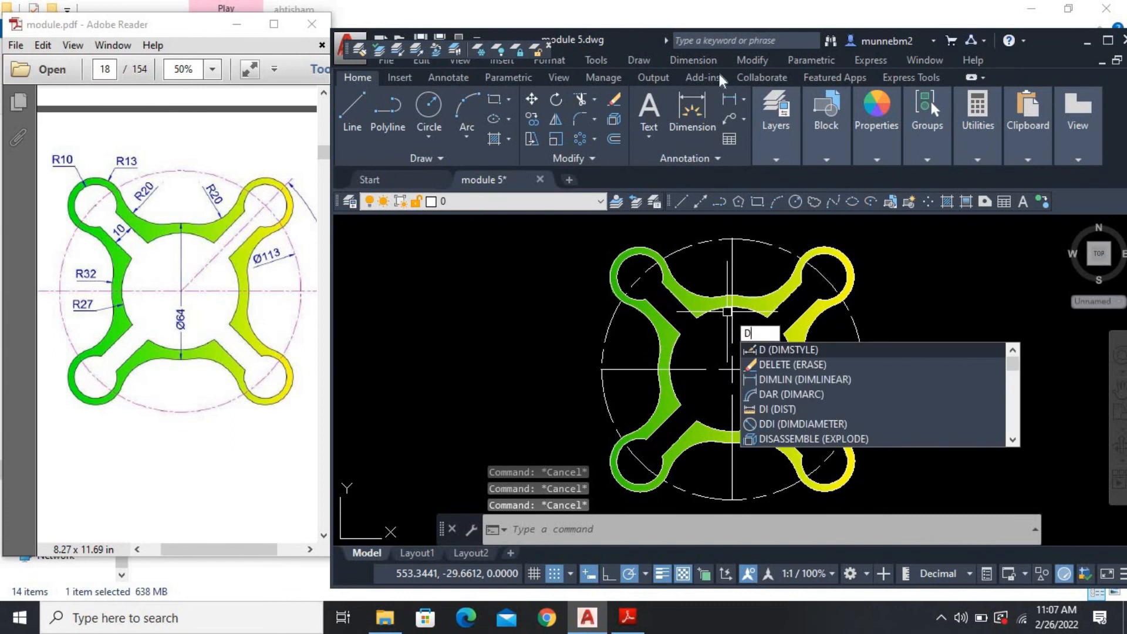
pyautogui.click(743, 100)
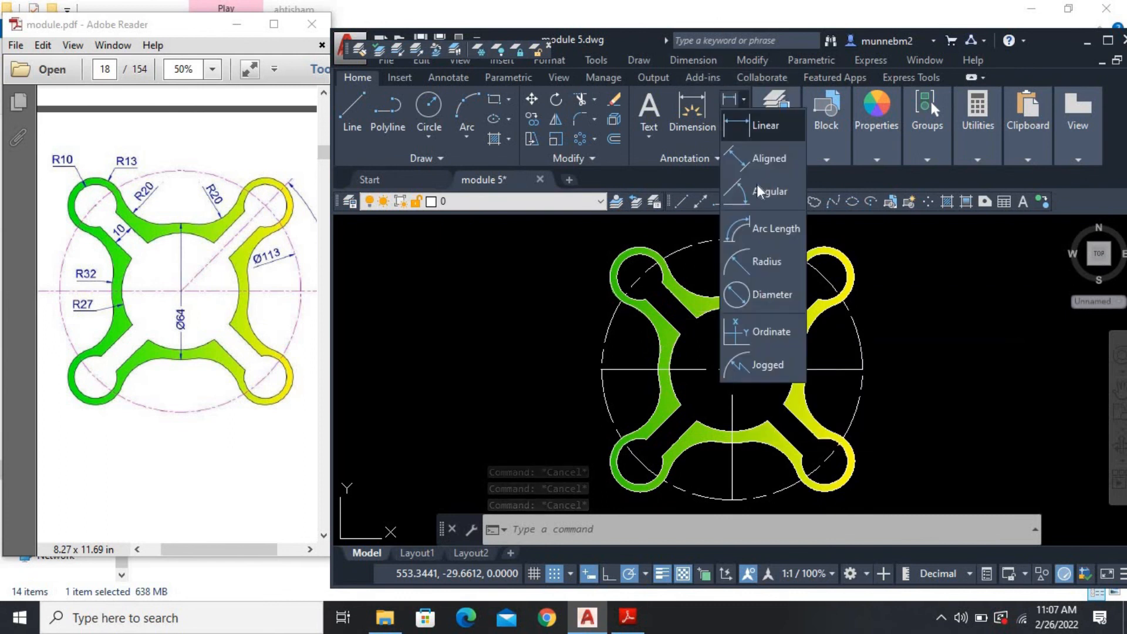
pyautogui.click(746, 262)
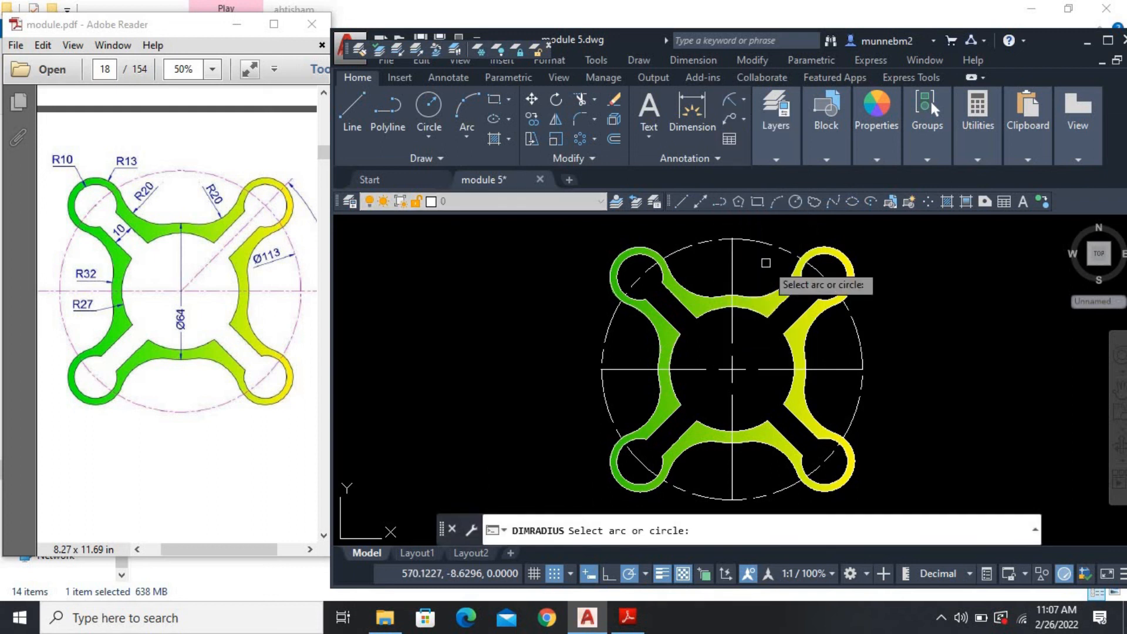
pyautogui.click(658, 259)
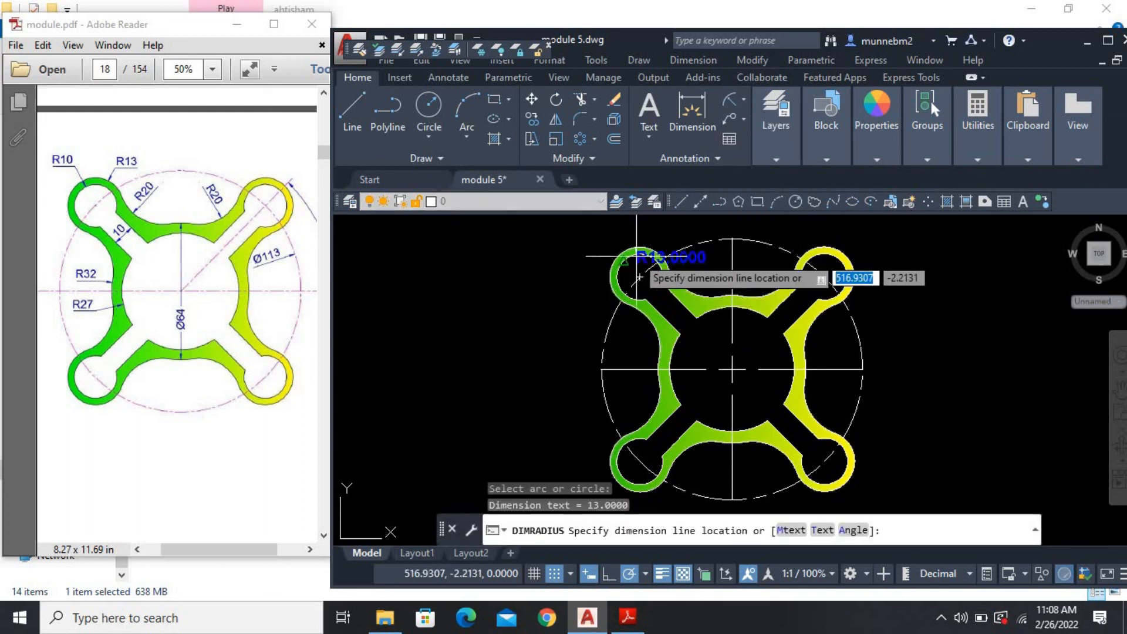
pyautogui.click(567, 262)
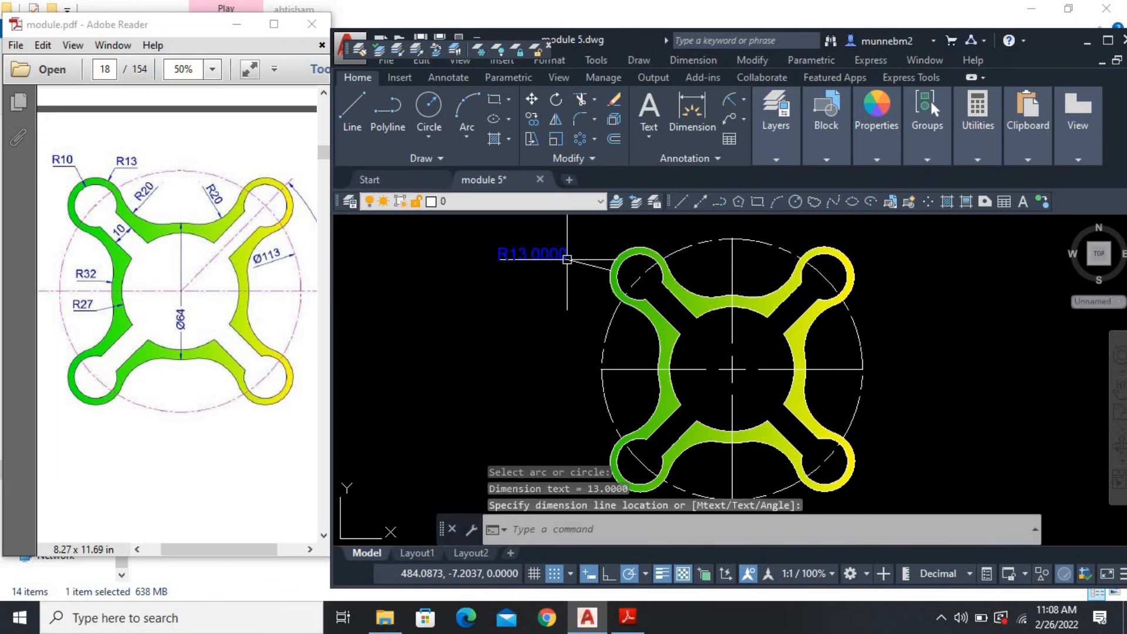
pyautogui.press('Return')
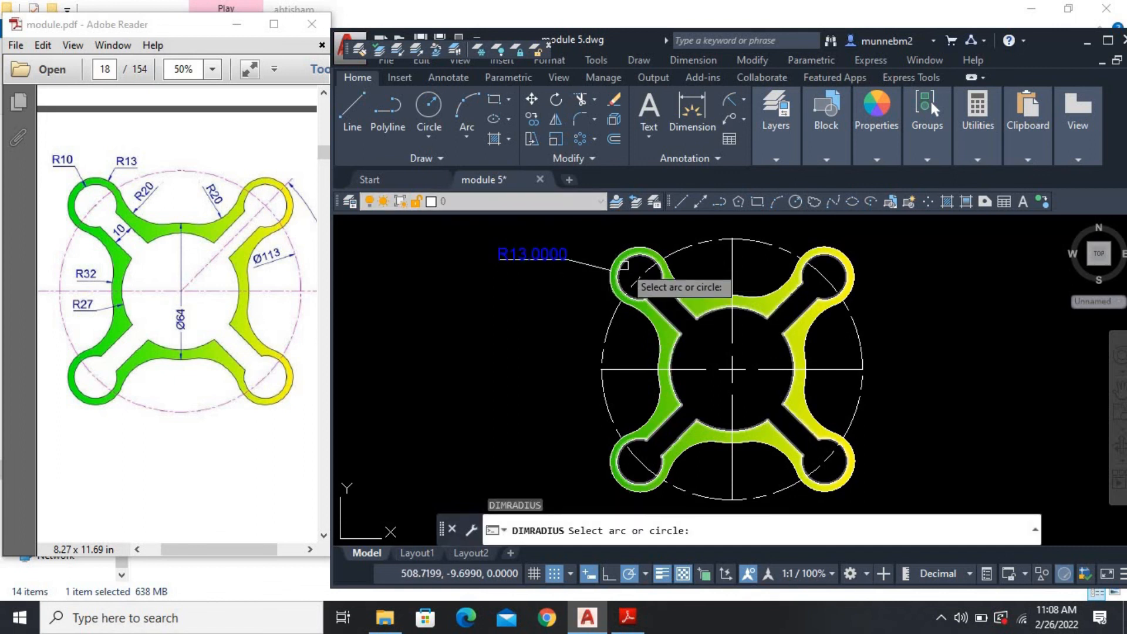
pyautogui.click(624, 266)
pyautogui.click(605, 249)
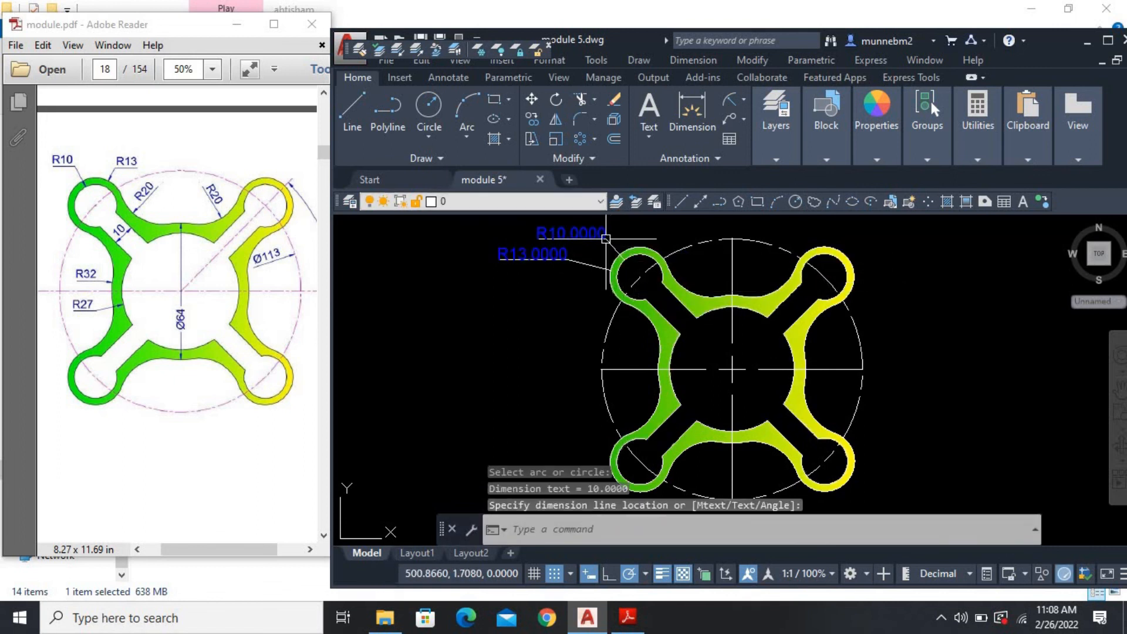
# Try a radius dimension on the concave outer arc beside the upper-right arm, then erase it
pyautogui.press('Return')
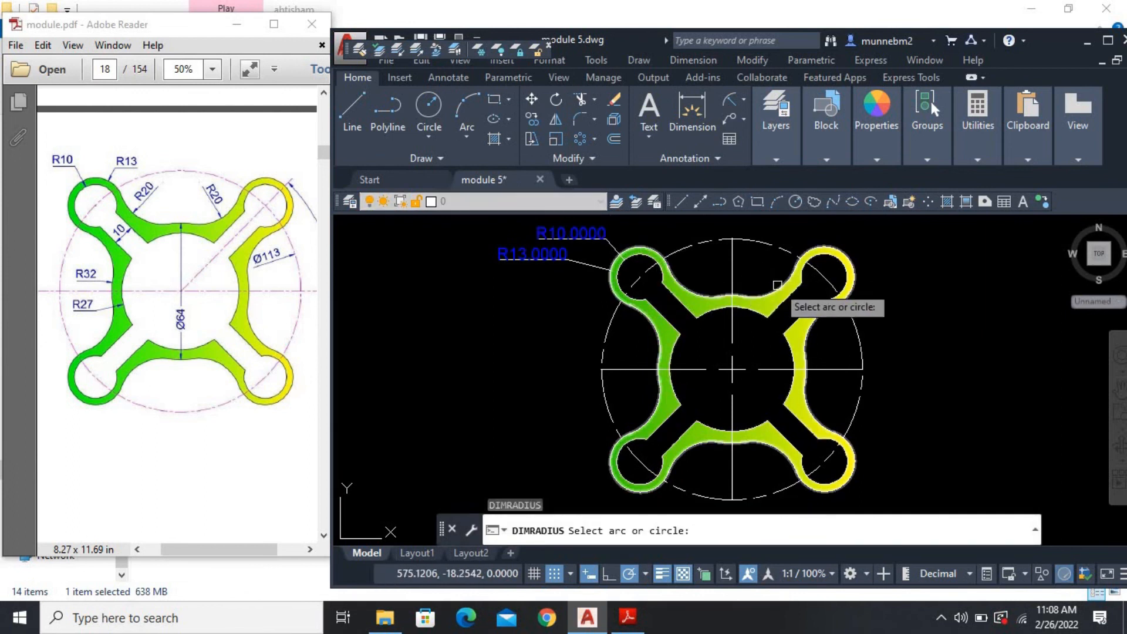
pyautogui.click(763, 304)
pyautogui.click(748, 233)
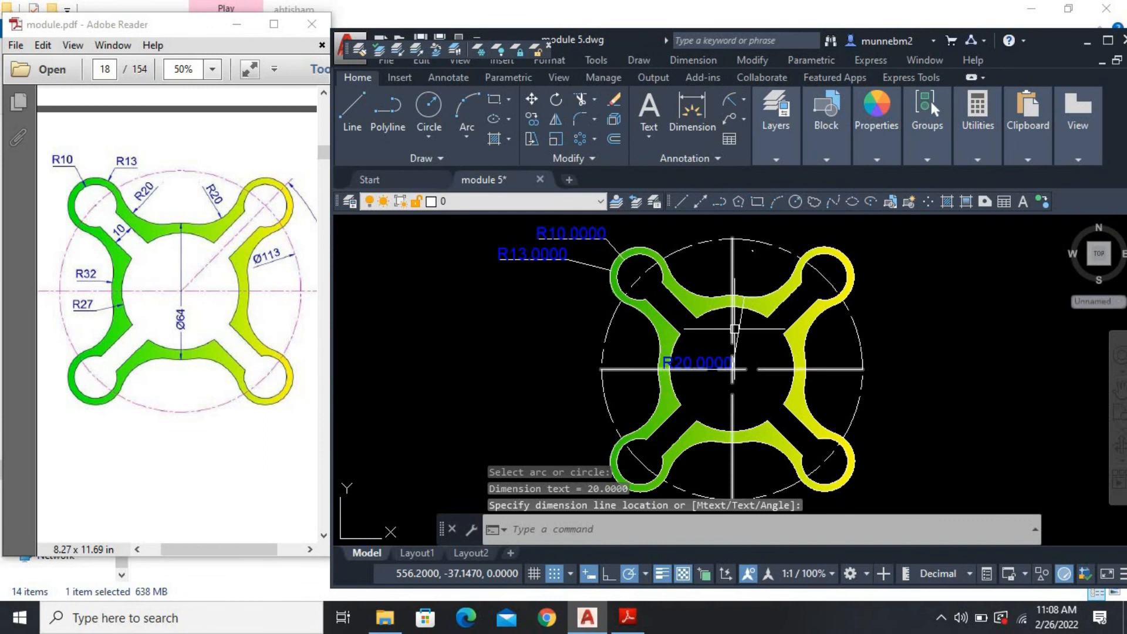
pyautogui.click(742, 325)
pyautogui.press('Delete')
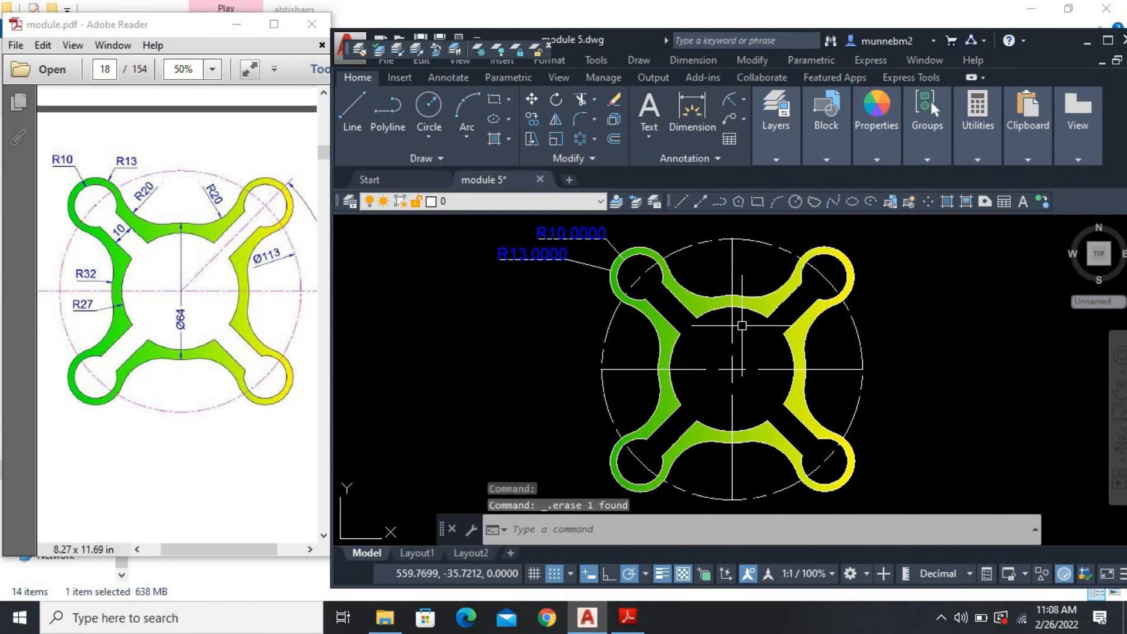
# Hide the ribbon with RIBBONCLOSE to enlarge the drawing area
pyautogui.click(493, 362)
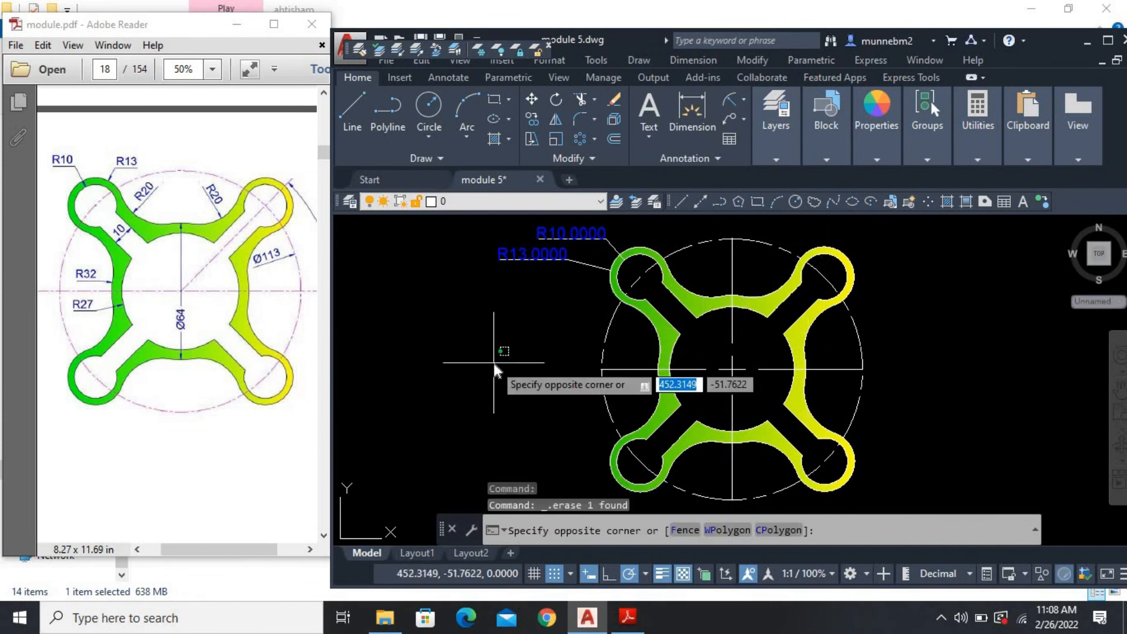
pyautogui.press('Escape')
pyautogui.write('r')
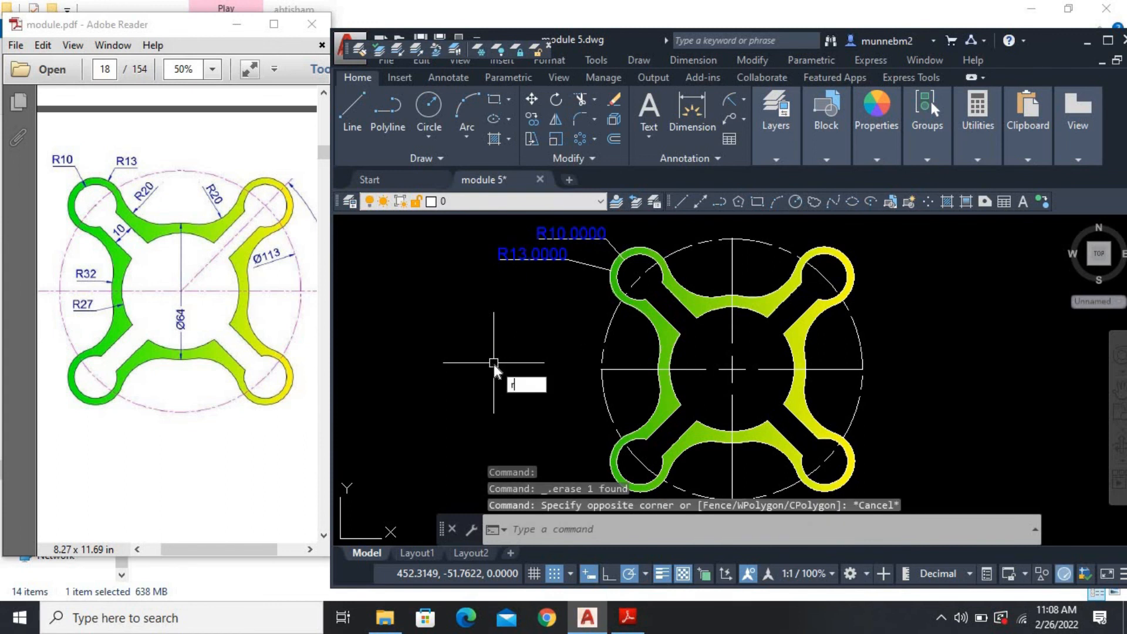
pyautogui.write('ibbonclose')
pyautogui.press('Return')
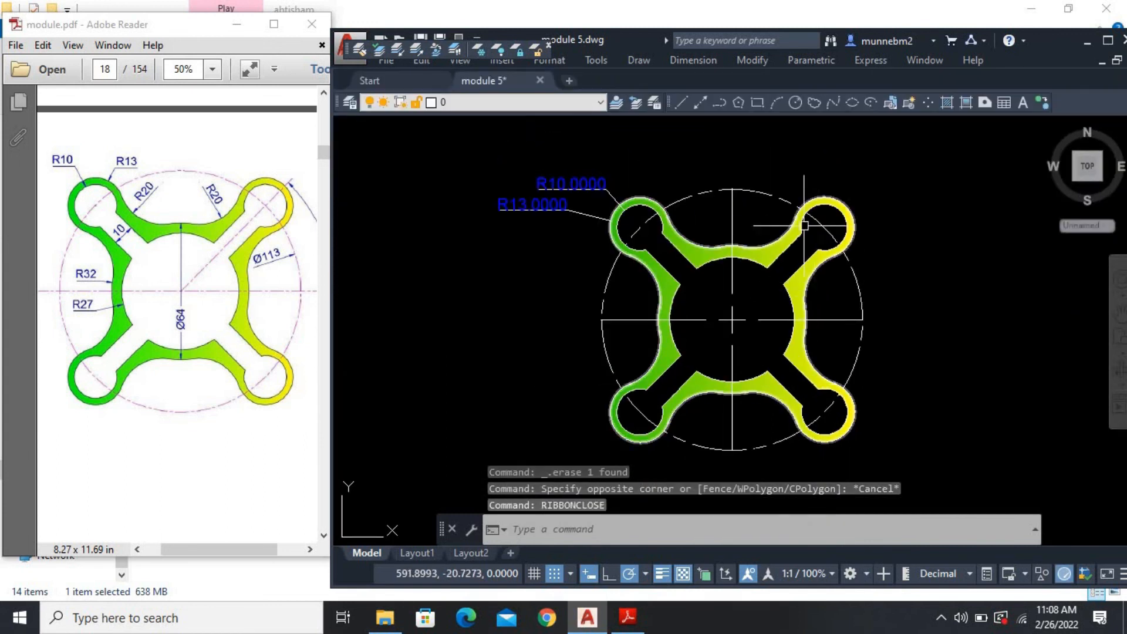
# Add radius dimensions to the two concave outer arcs on the part's upper edge, placing both texts above the part
pyautogui.click(683, 61)
pyautogui.click(722, 183)
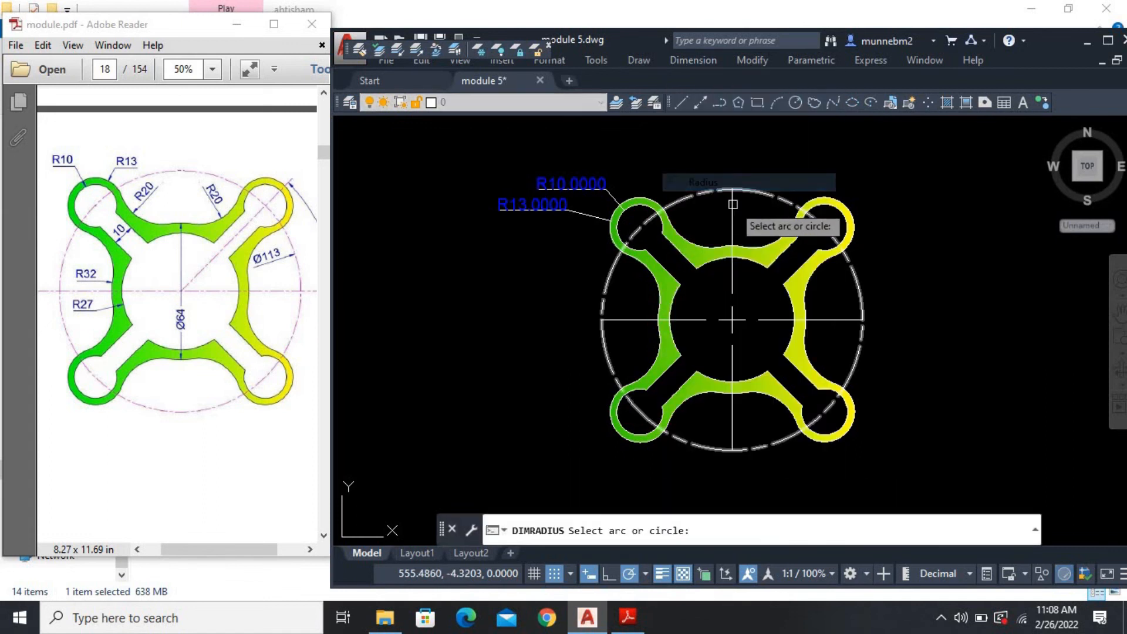
pyautogui.click(776, 241)
pyautogui.click(748, 144)
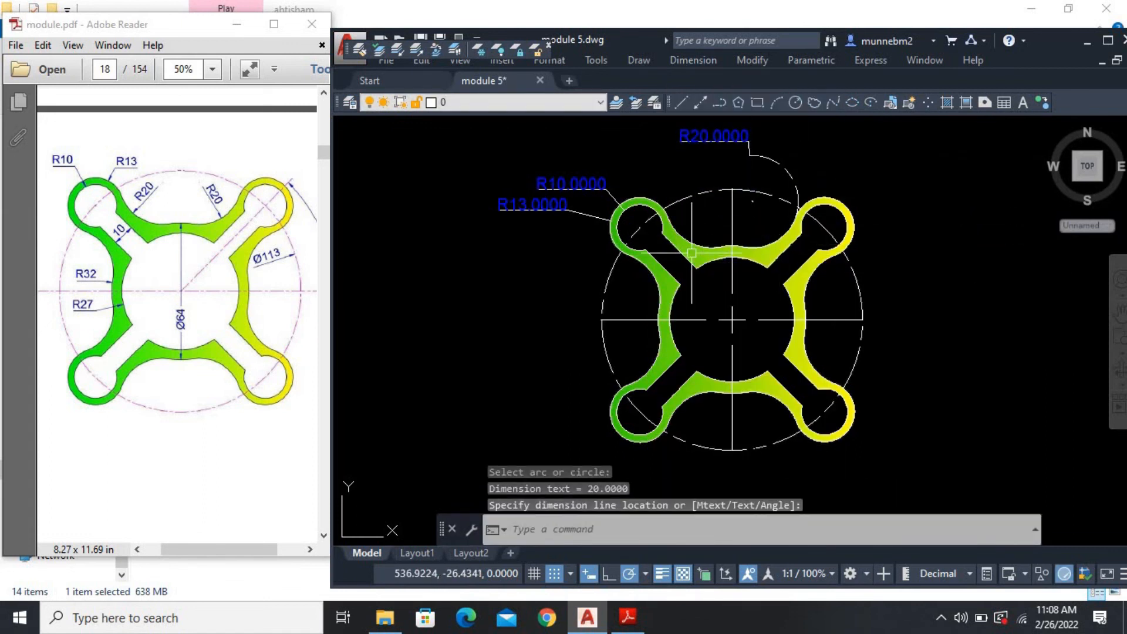
pyautogui.press('Return')
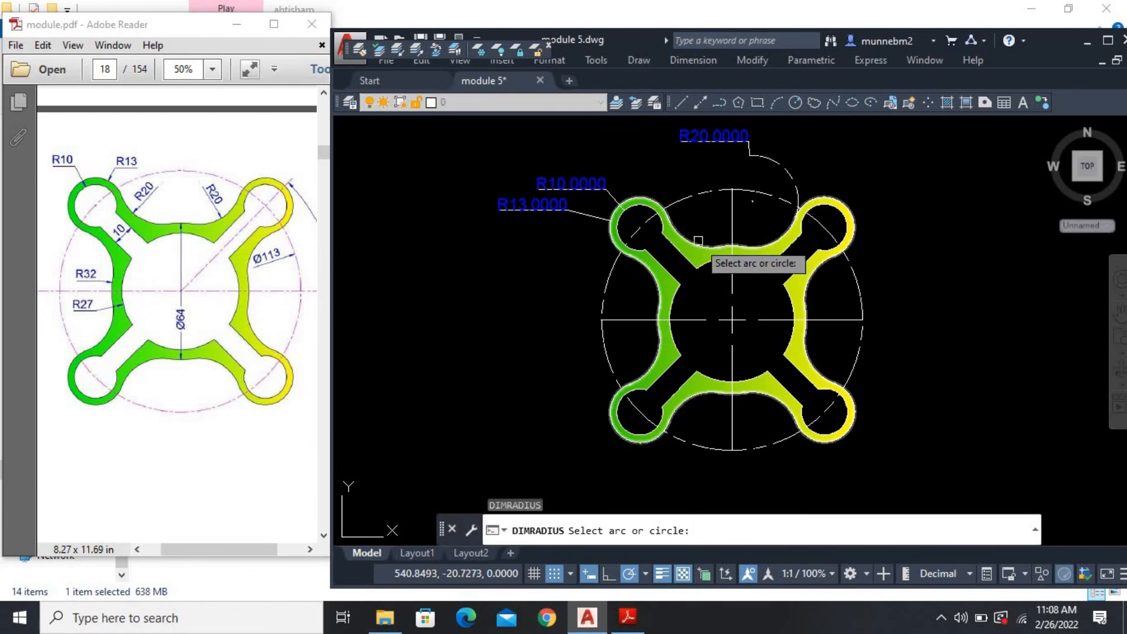
pyautogui.click(692, 243)
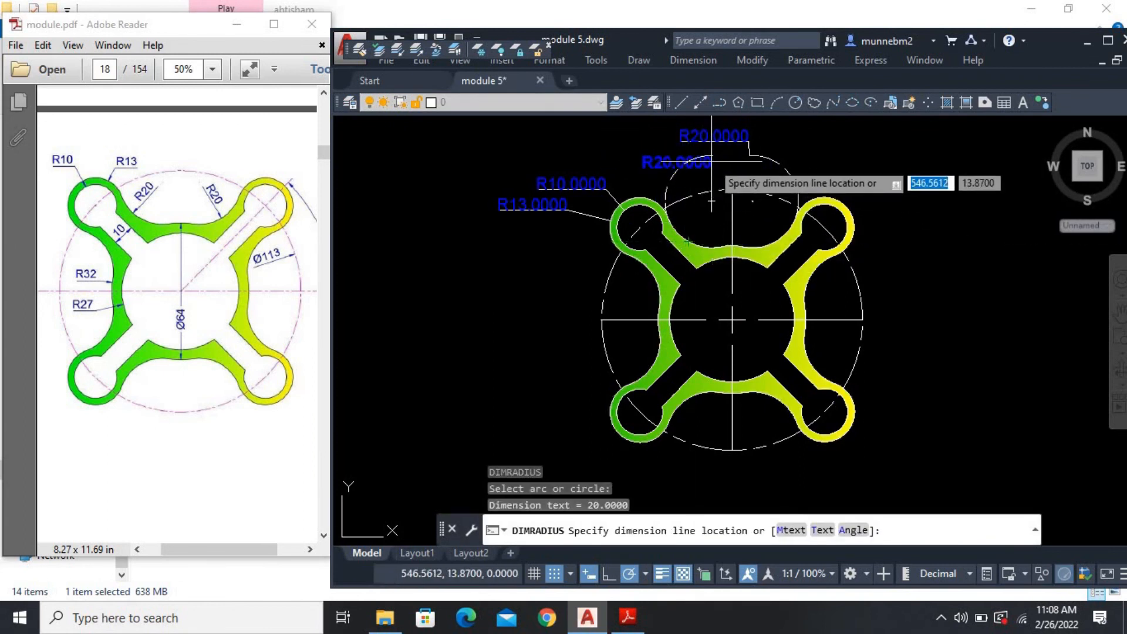
pyautogui.click(650, 154)
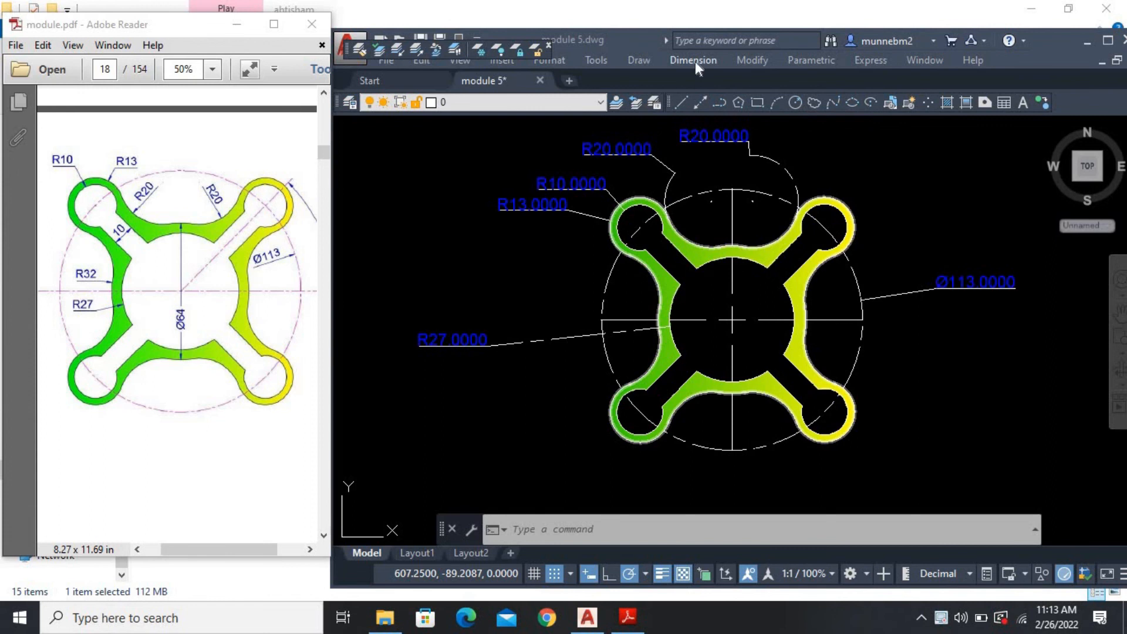
# Add a diameter dimension to the outer central arc at the part's lower edge, placing its text inside the central opening
pyautogui.click(695, 59)
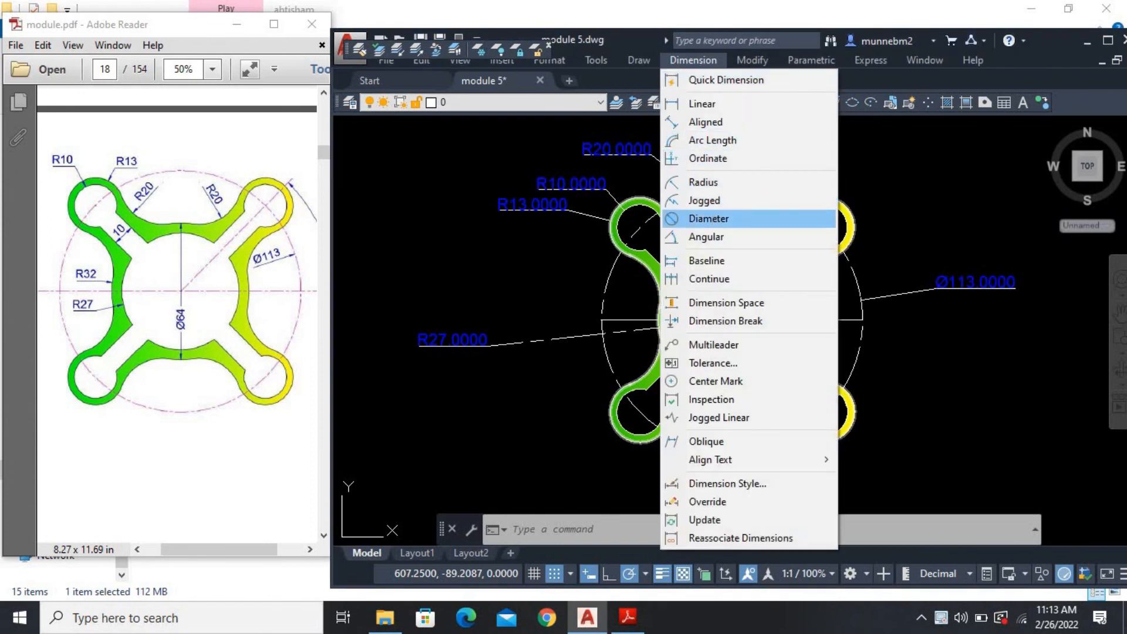
pyautogui.click(719, 219)
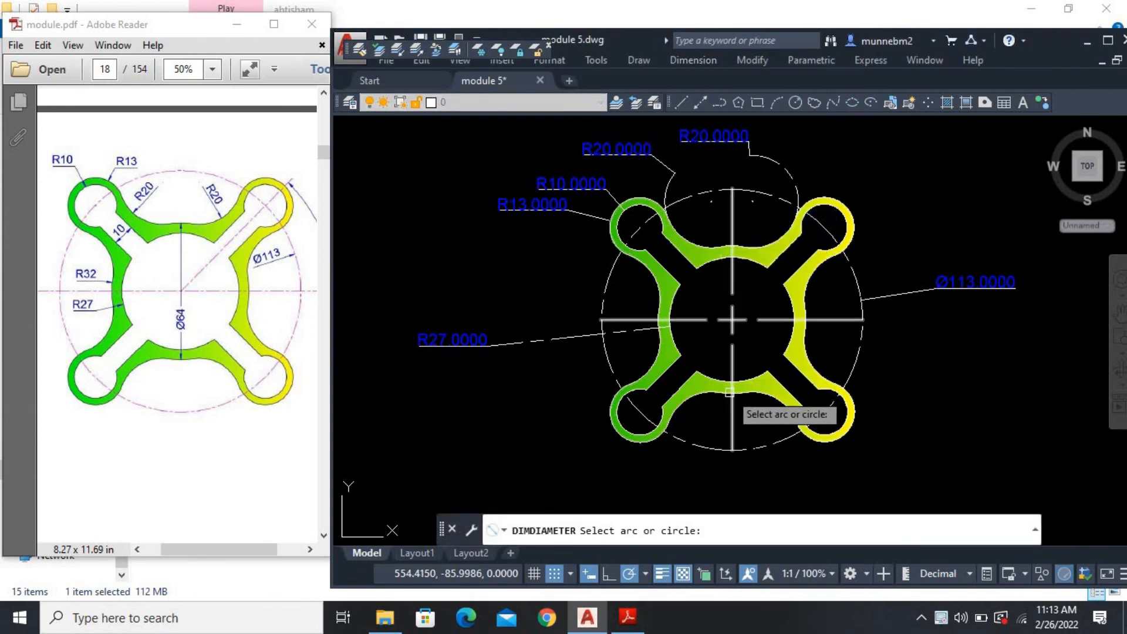
pyautogui.click(727, 392)
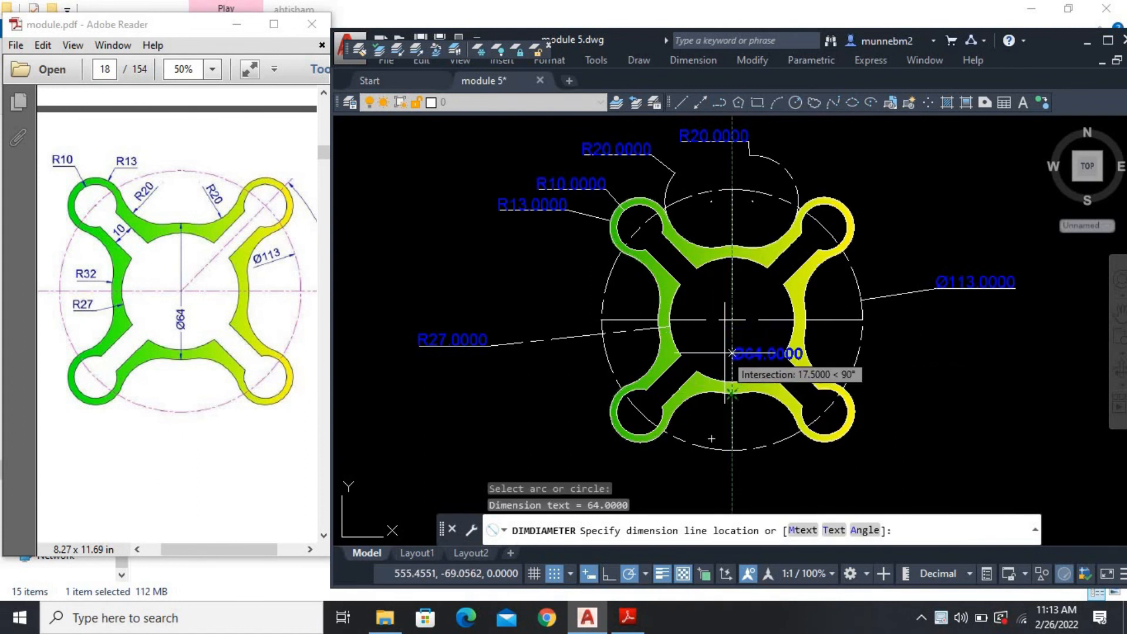
pyautogui.click(725, 353)
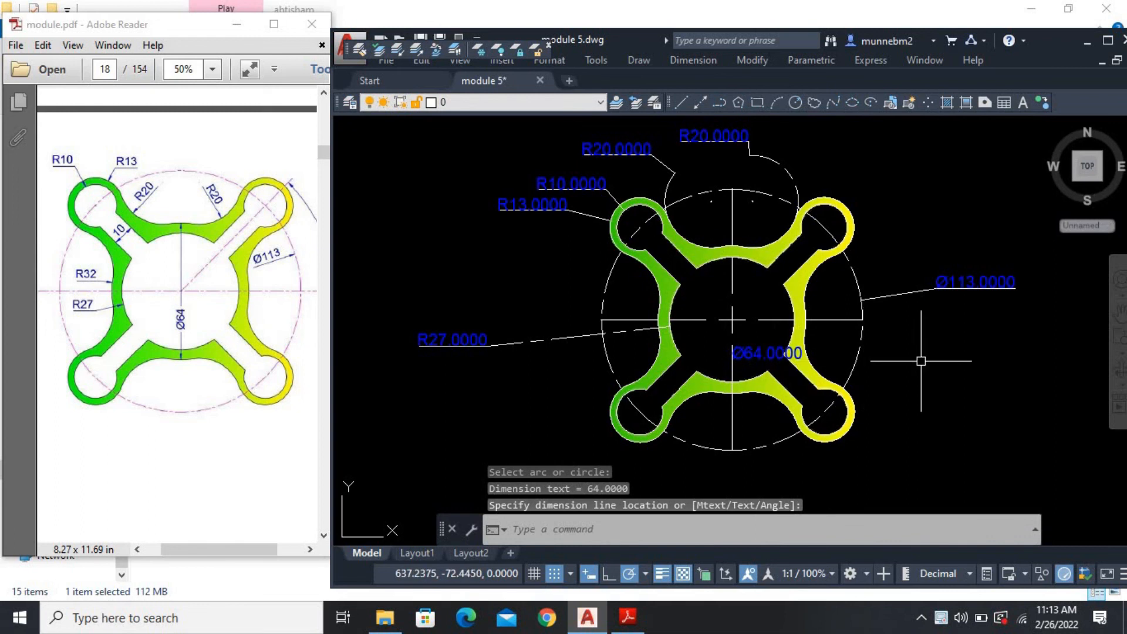